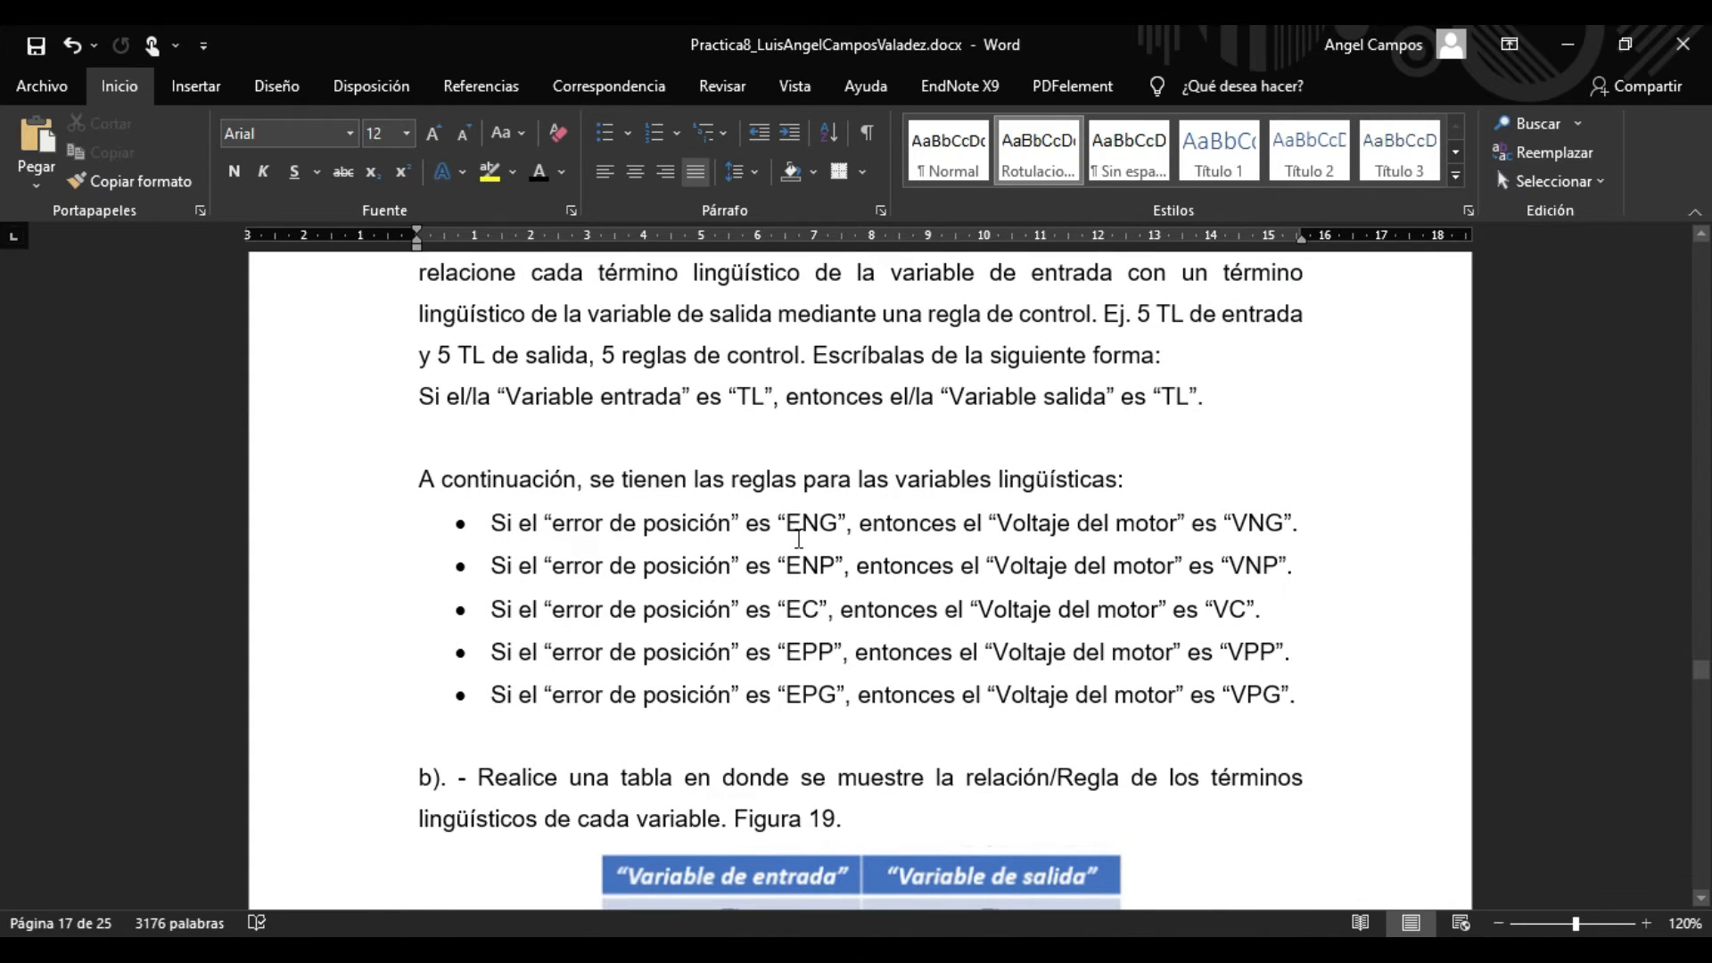
# Review the control rules relating "error de posición" to "Voltaje del motor", focusing on the ENG and VNG terms.
pyautogui.moveTo(787, 520); pyautogui.dragTo(825, 530)
pyautogui.click(805, 585)
pyautogui.moveTo(1238, 524); pyautogui.dragTo(1297, 530)
pyautogui.click(879, 633)
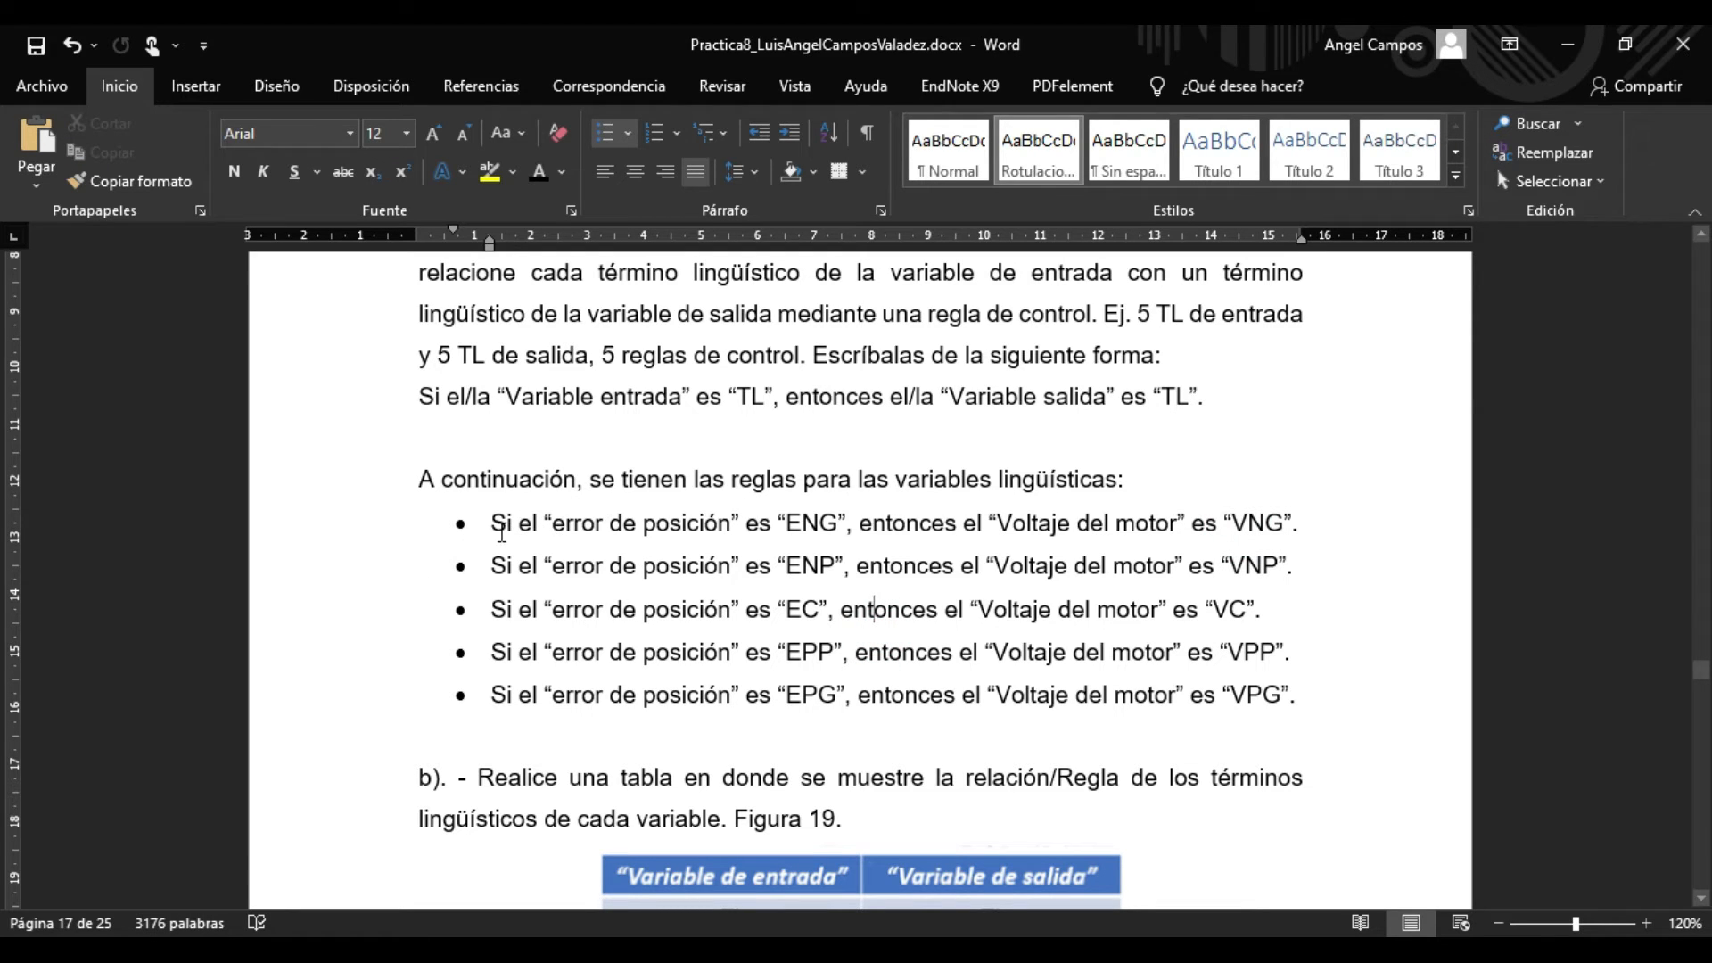
pyautogui.moveTo(496, 527); pyautogui.dragTo(774, 529)
pyautogui.click(749, 578)
# Compare the Figura 19 example and the listed rules with Tabla 1, which pairs position error terms with motor voltage terms.
pyautogui.scroll(-5, 743, 629)
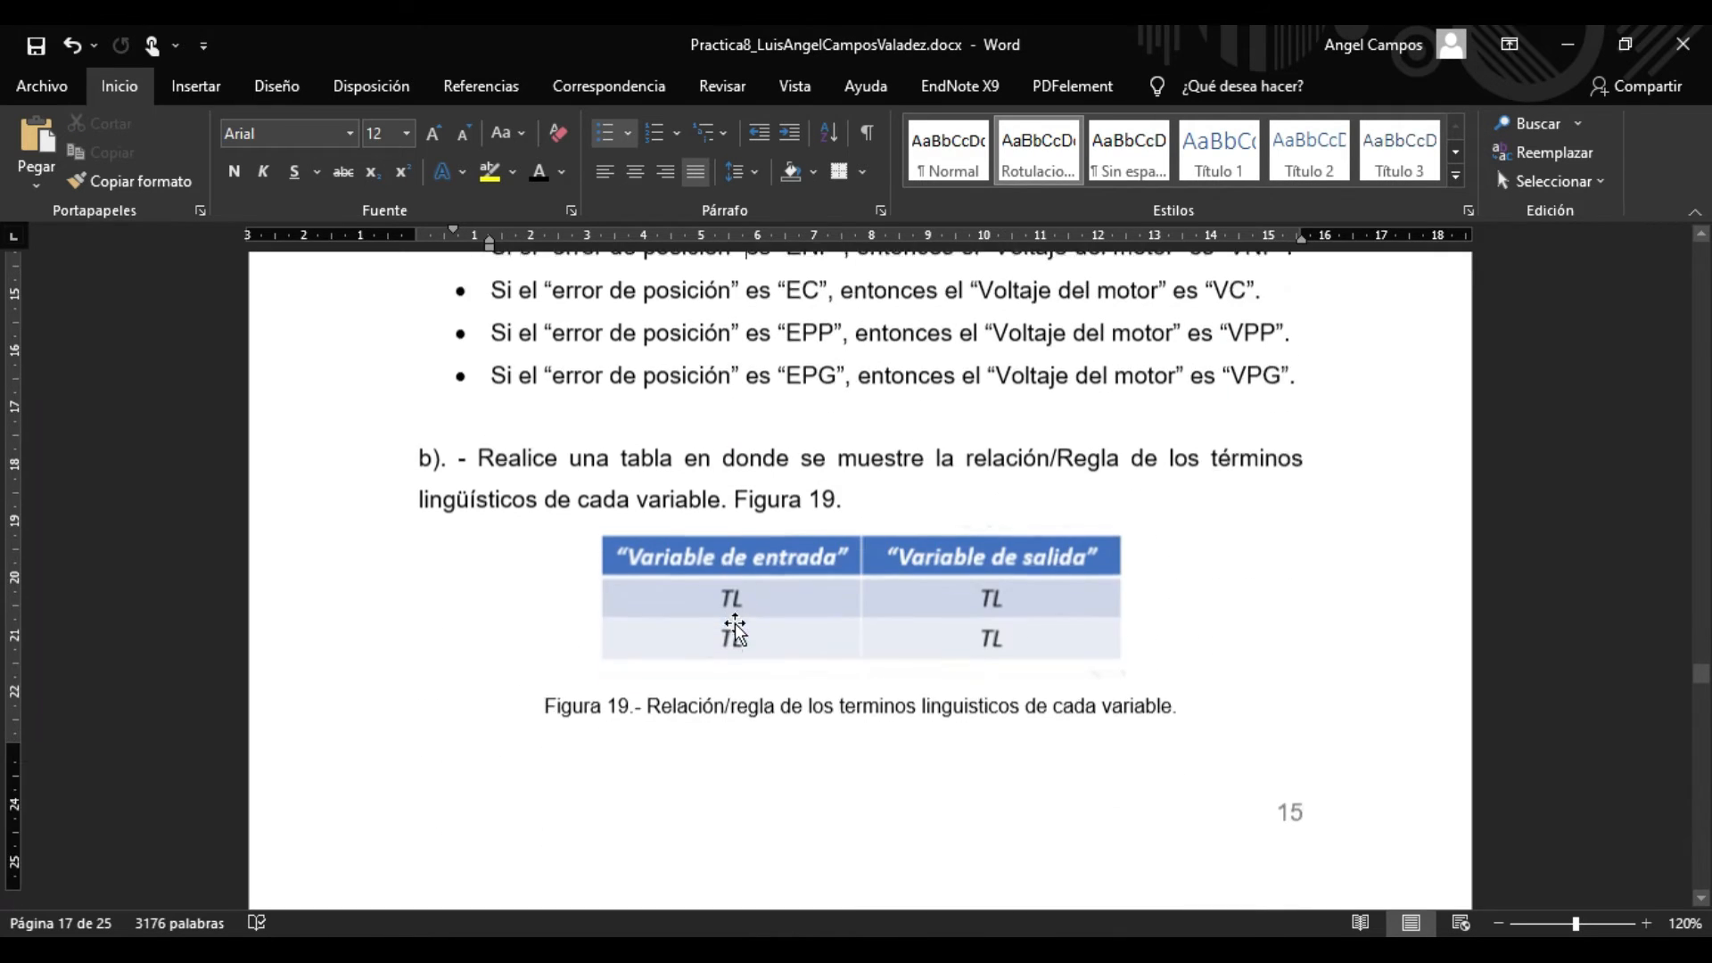
pyautogui.scroll(-2, 735, 629)
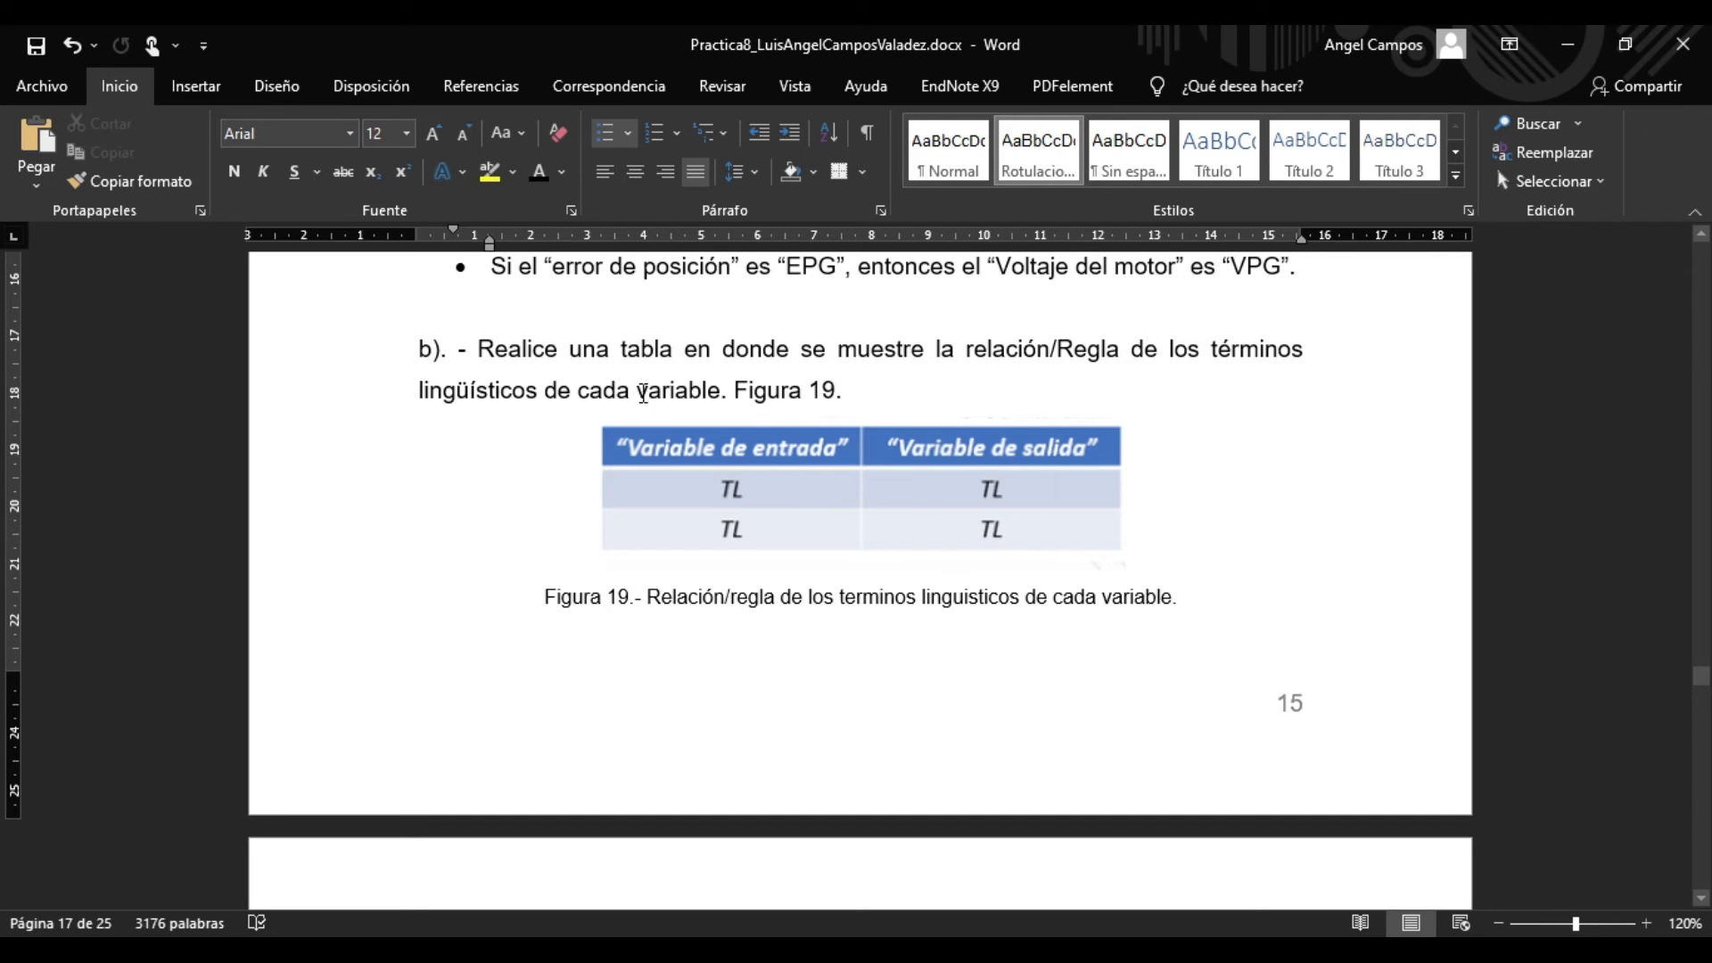
pyautogui.scroll(-8, 584, 463)
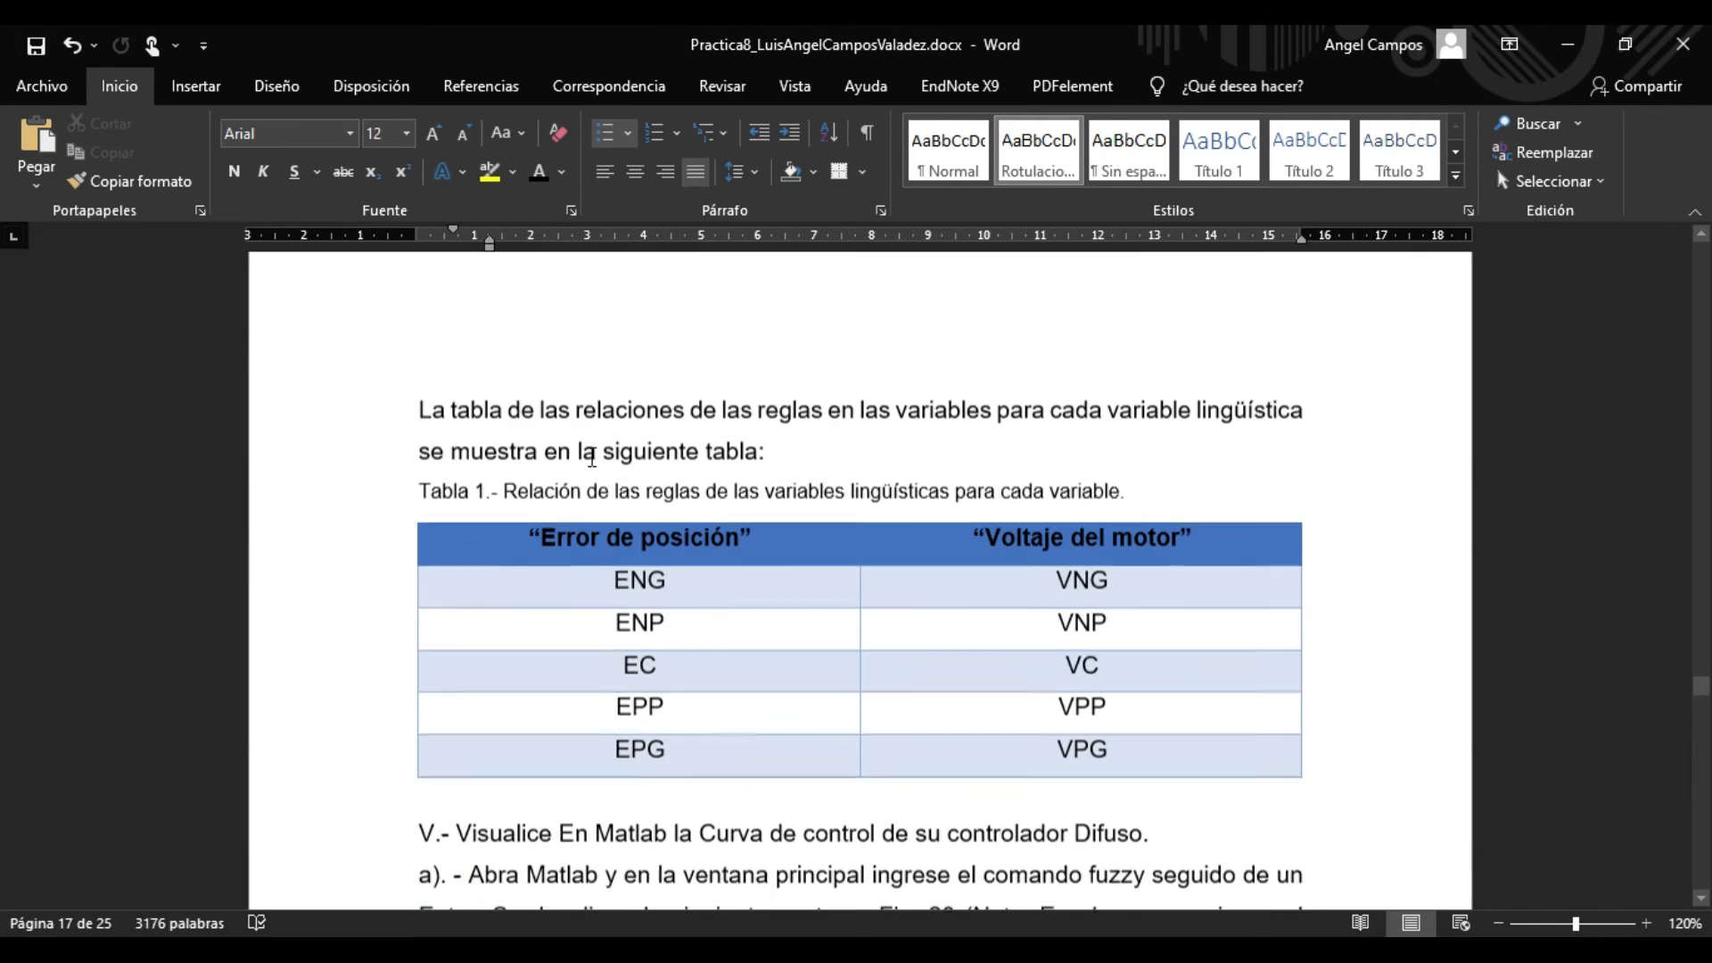
pyautogui.scroll(3, 640, 507)
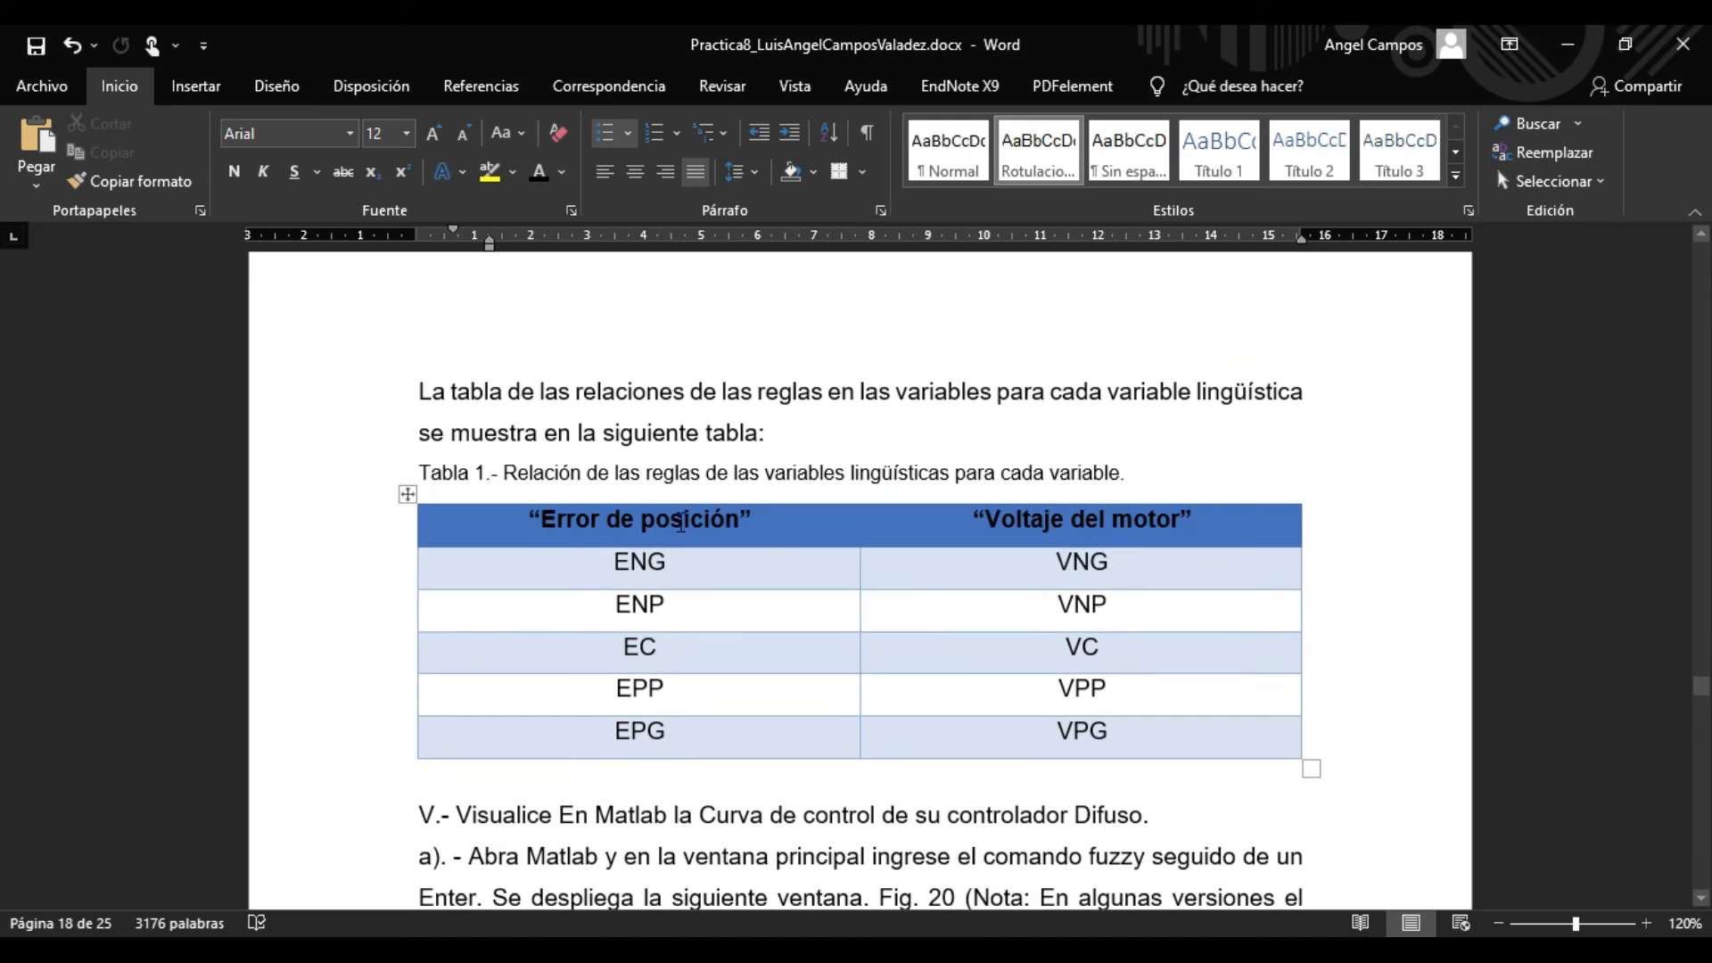
pyautogui.scroll(-1, 722, 496)
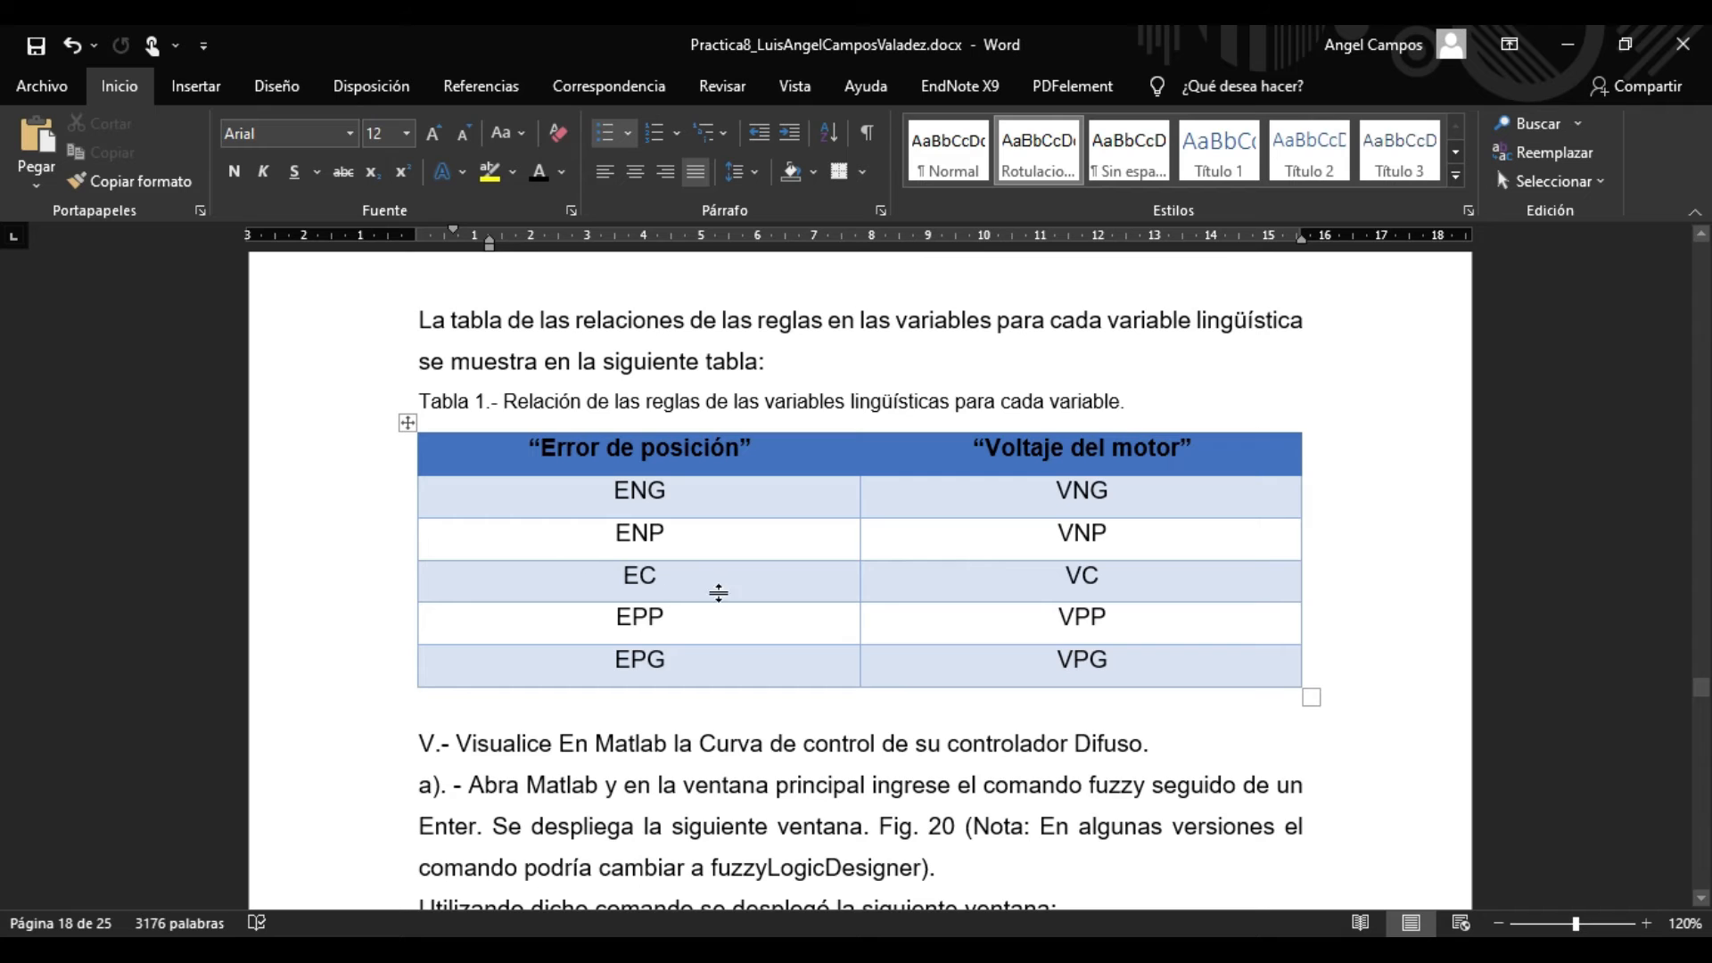
pyautogui.scroll(15, 721, 592)
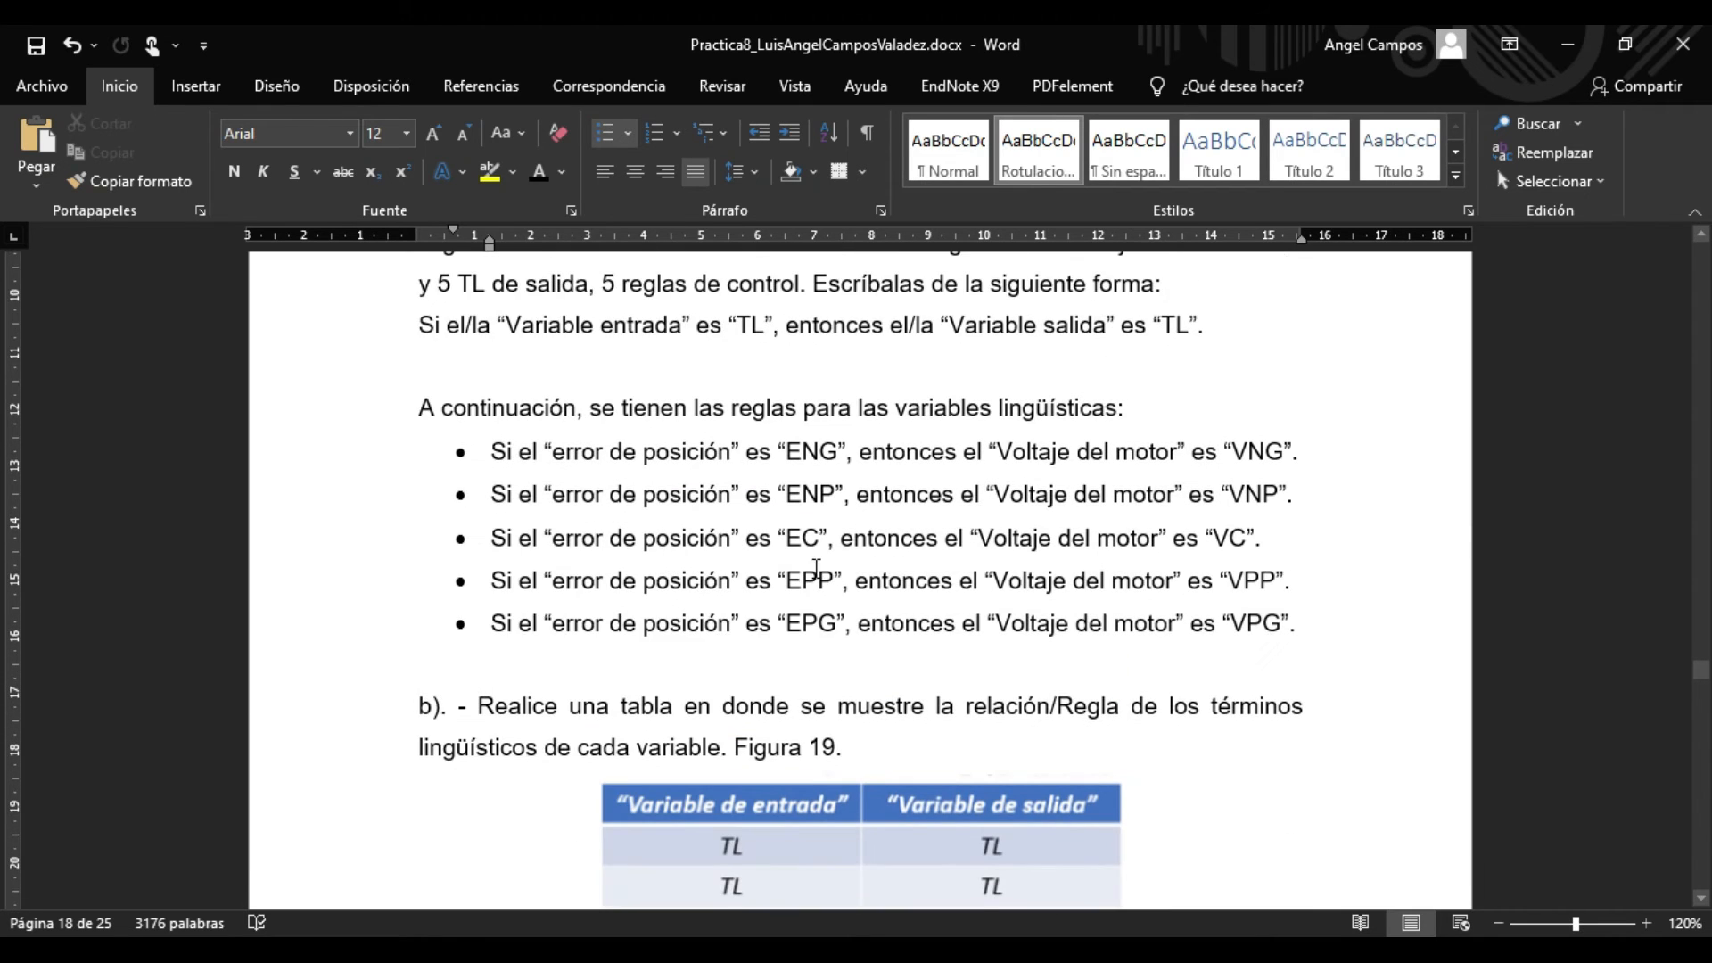
pyautogui.scroll(-12, 815, 568)
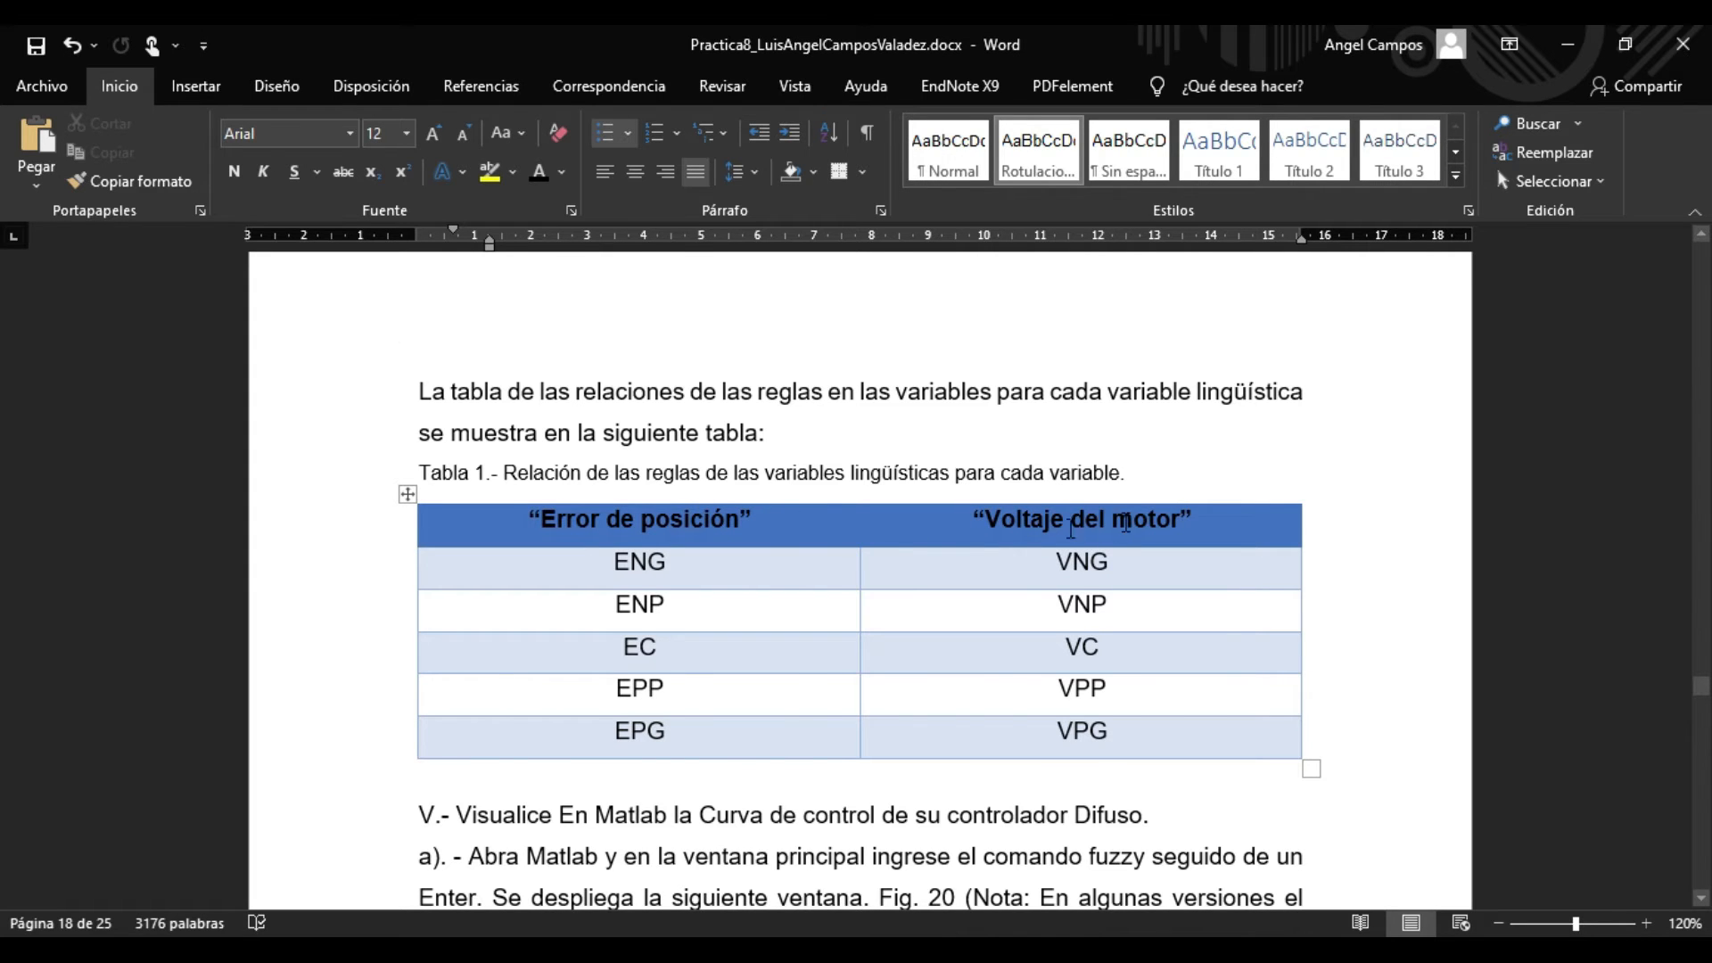
pyautogui.scroll(-3, 1126, 522)
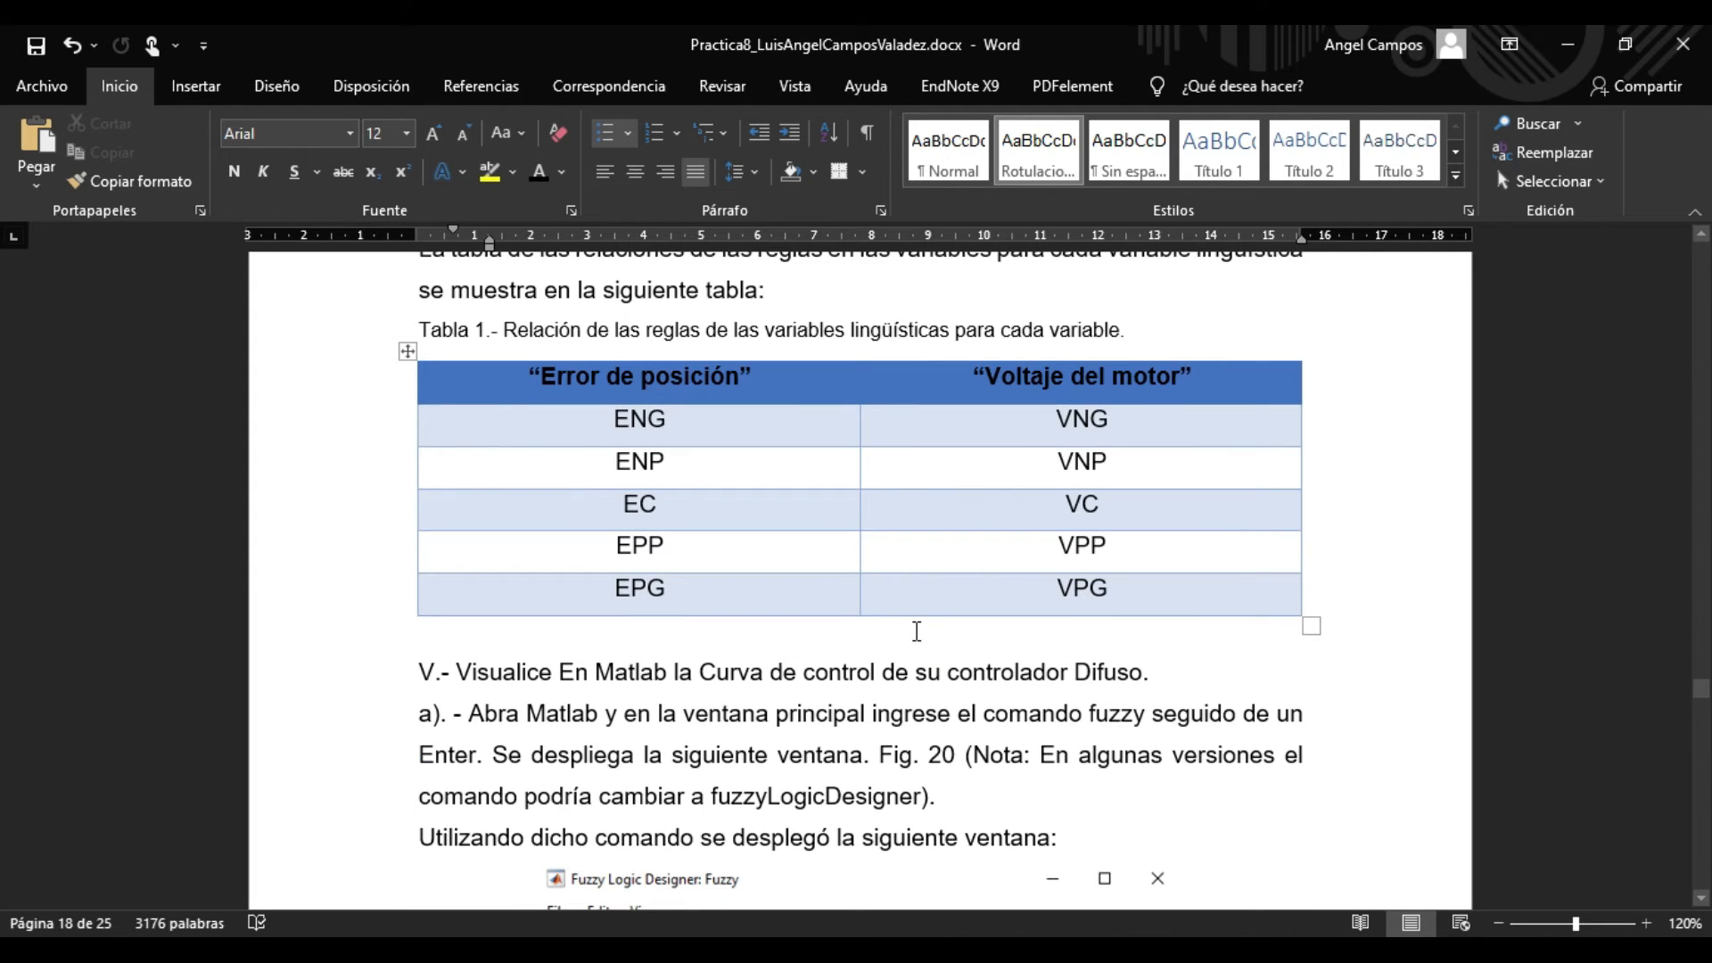
pyautogui.scroll(-4, 927, 633)
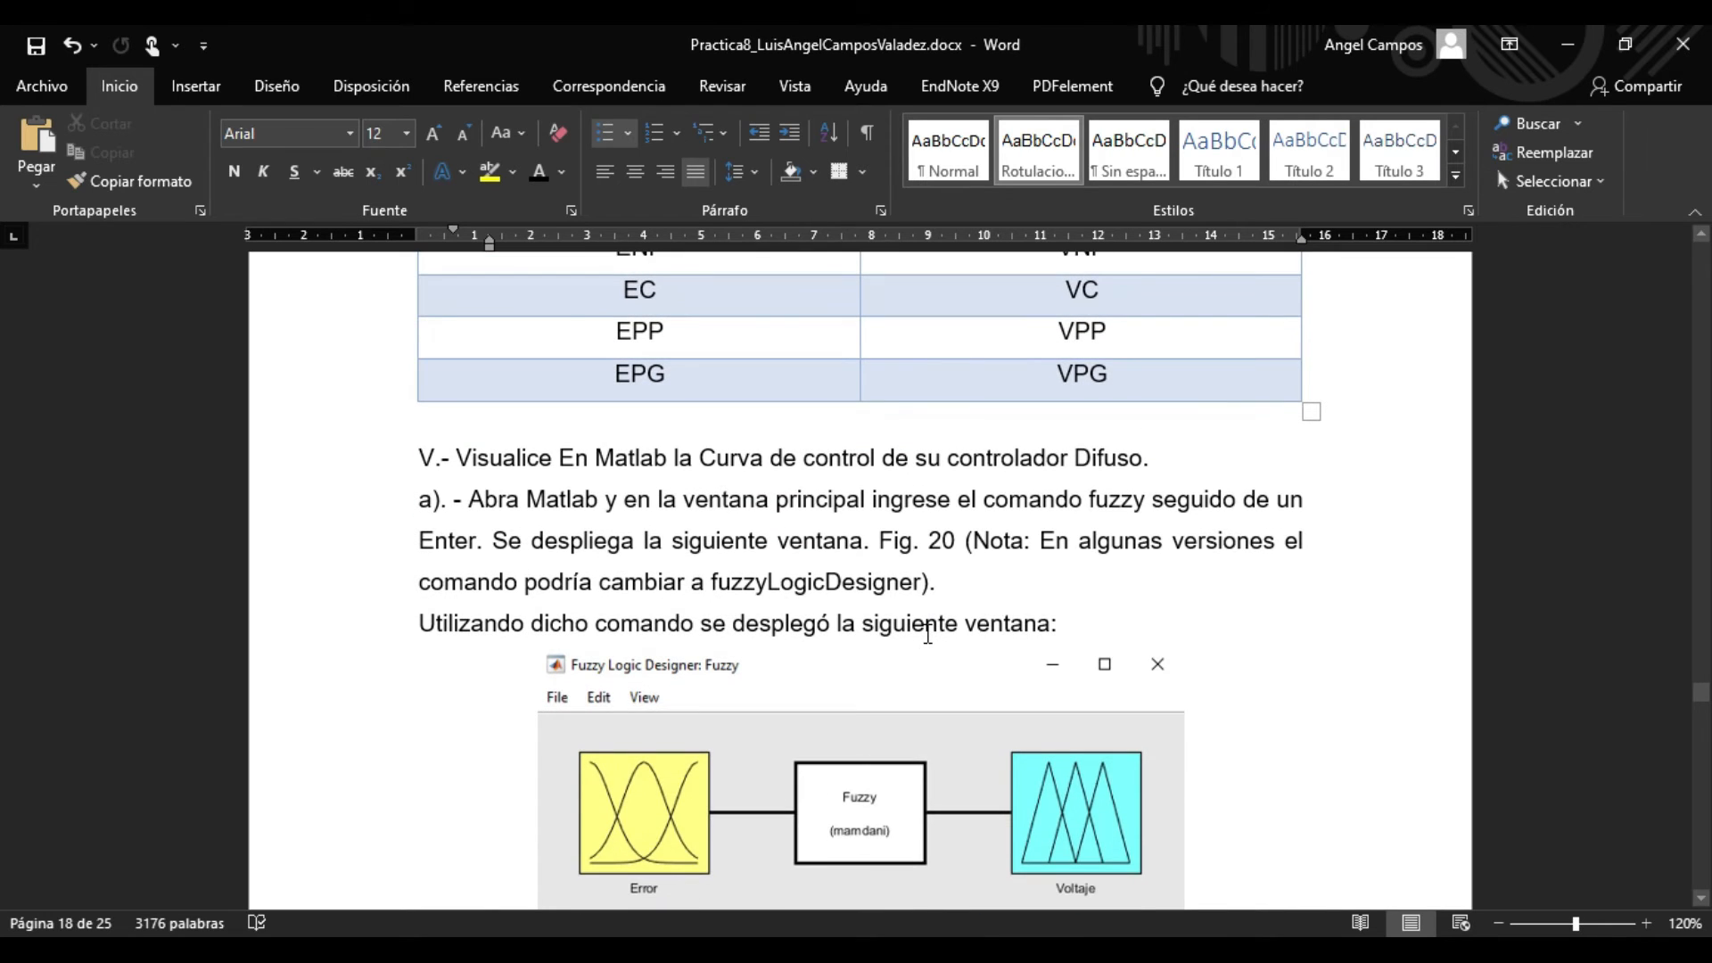
pyautogui.scroll(5, 926, 633)
pyautogui.scroll(-8, 927, 633)
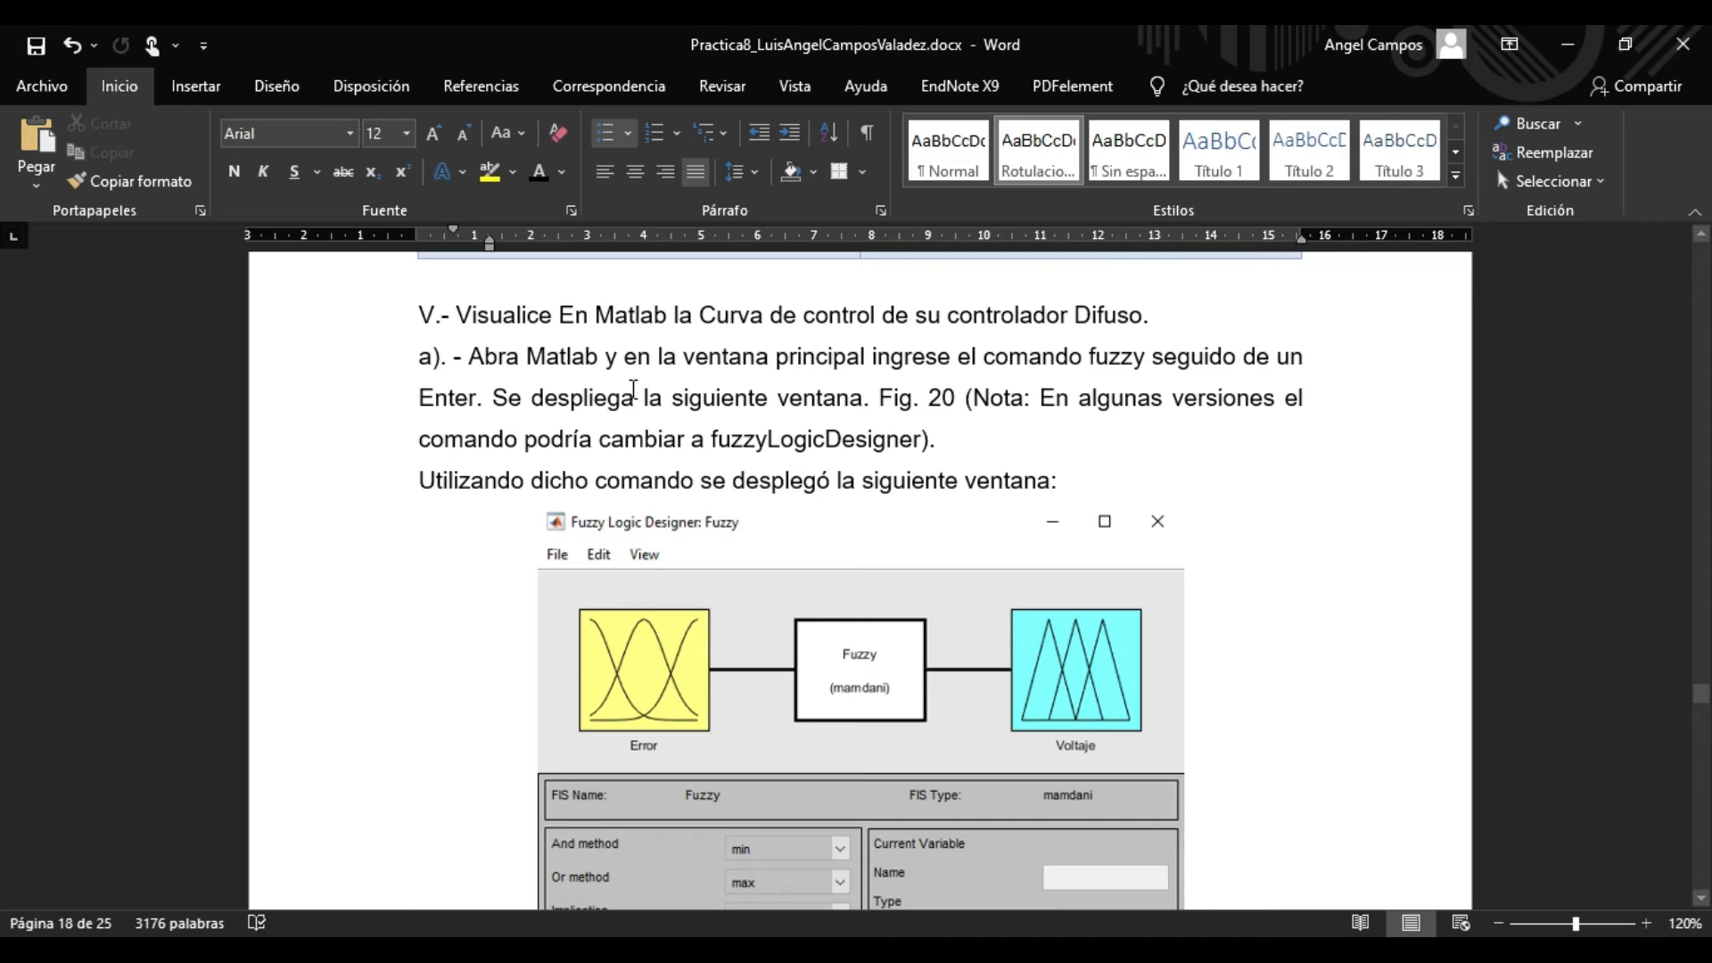
# Read section V's instructions on running the fuzzy command in Matlab and the note about fuzzyLogicDesigner.
pyautogui.click(476, 369)
pyautogui.moveTo(476, 370); pyautogui.dragTo(864, 451)
pyautogui.click(742, 480)
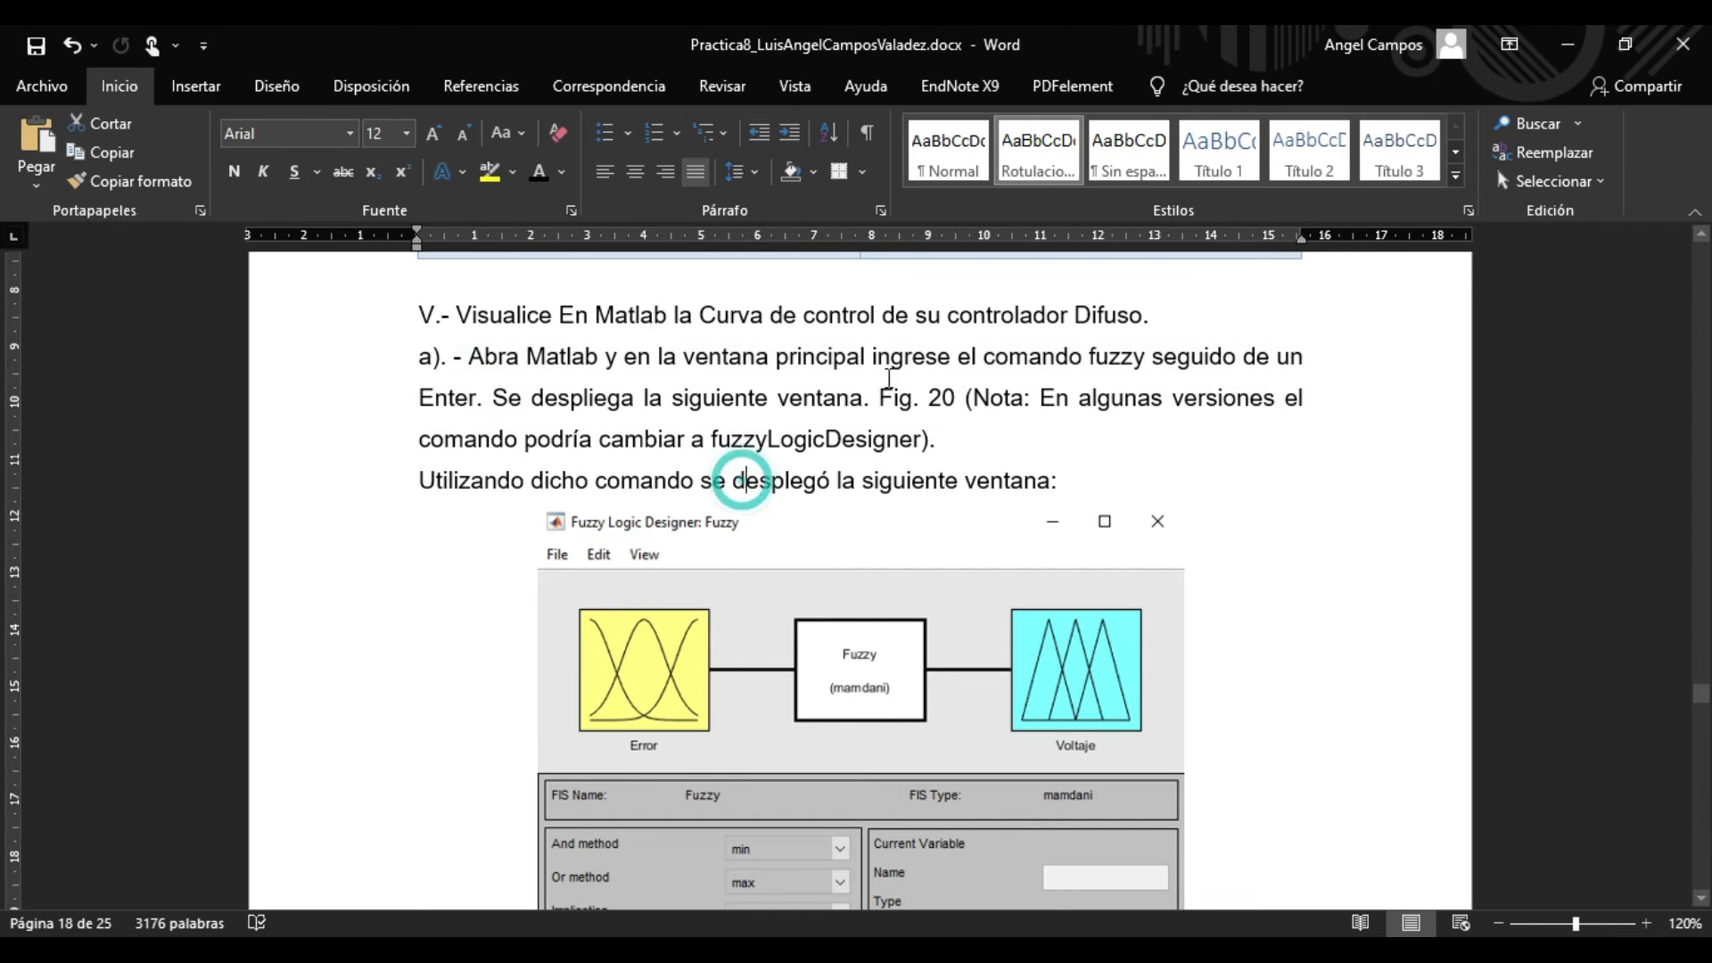
pyautogui.moveTo(963, 366); pyautogui.dragTo(1117, 367)
pyautogui.click(873, 418)
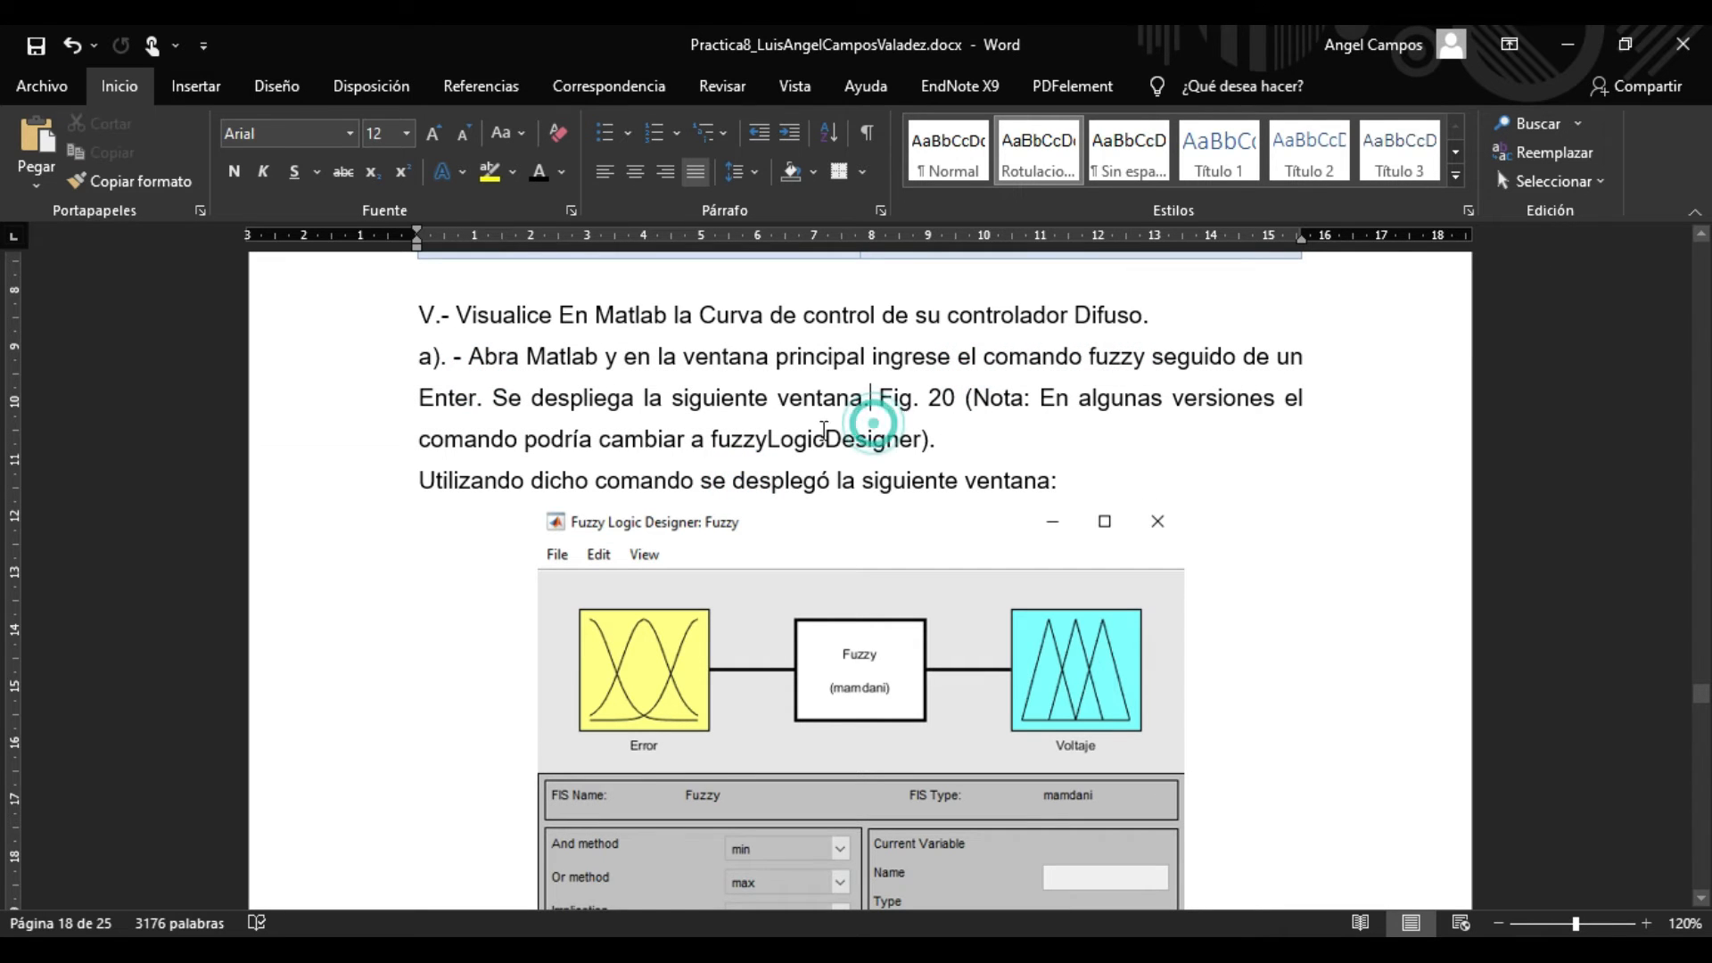
pyautogui.moveTo(614, 382); pyautogui.dragTo(667, 409)
# Switch to MATLAB and examine the fuzzy command entered in the Command Window.
pyautogui.click(1018, 952)
pyautogui.click(820, 868)
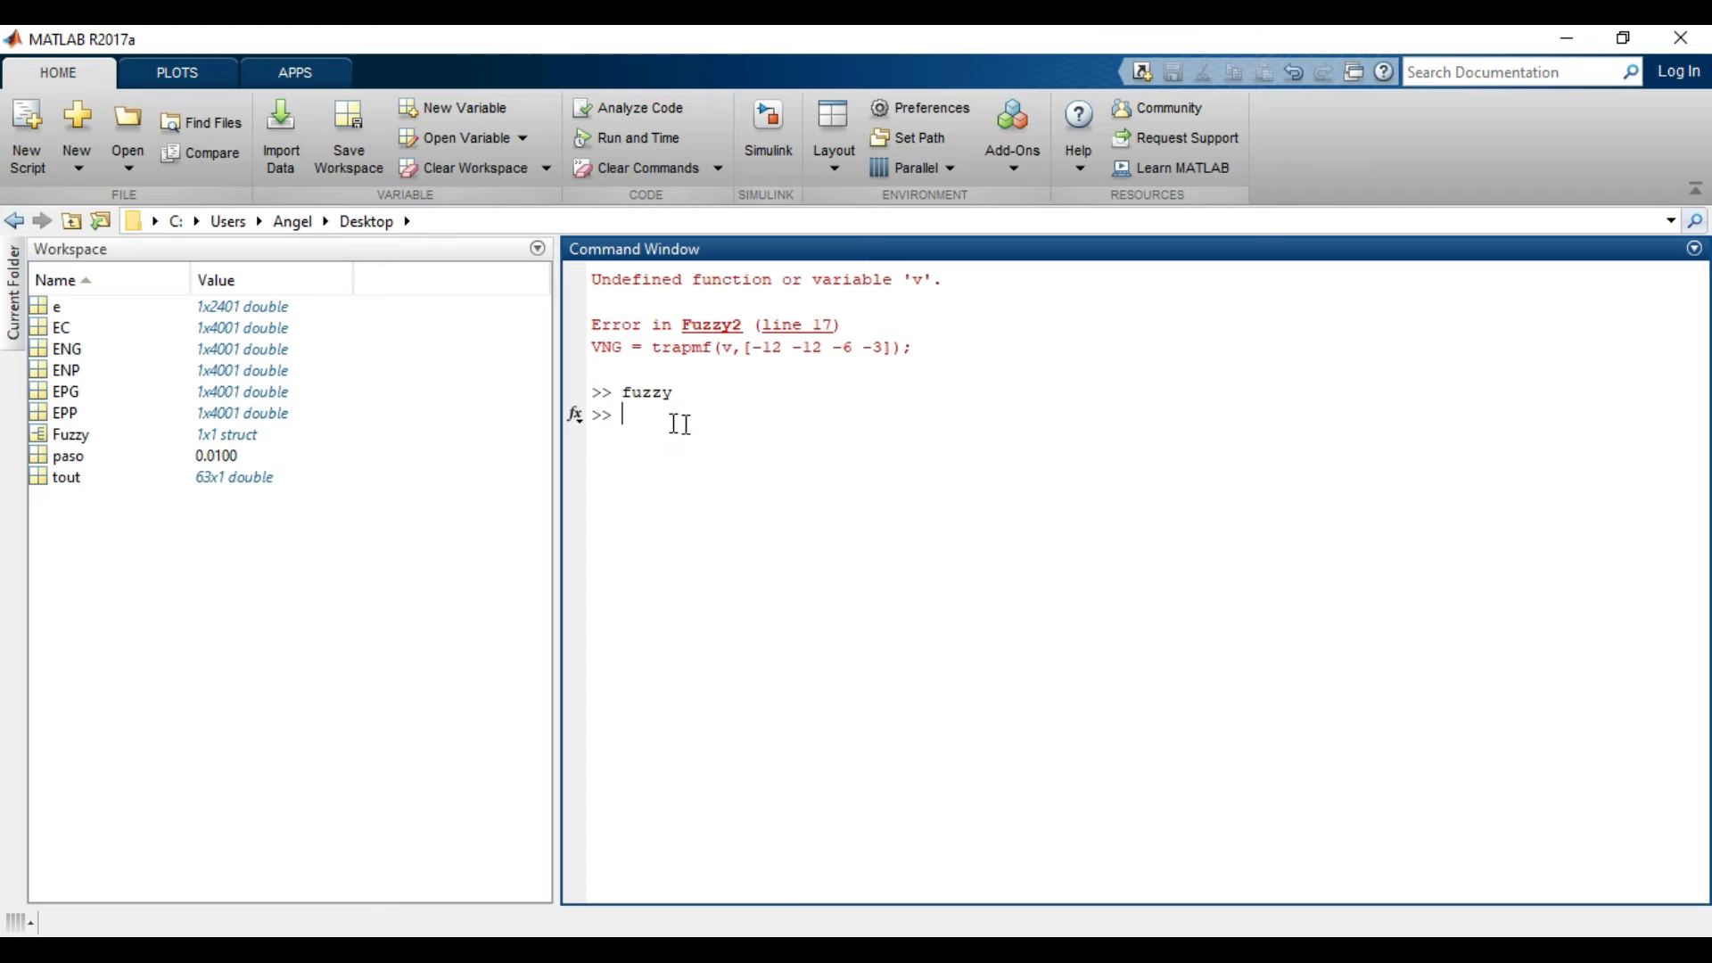
pyautogui.doubleClick(630, 392)
pyautogui.click(687, 432)
pyautogui.doubleClick(630, 393)
pyautogui.click(703, 487)
# Bring the Fuzzy Logic Designer to the front and open the Membership Function Editor from the Error input variable.
pyautogui.moveTo(1012, 954)
pyautogui.click(1026, 826)
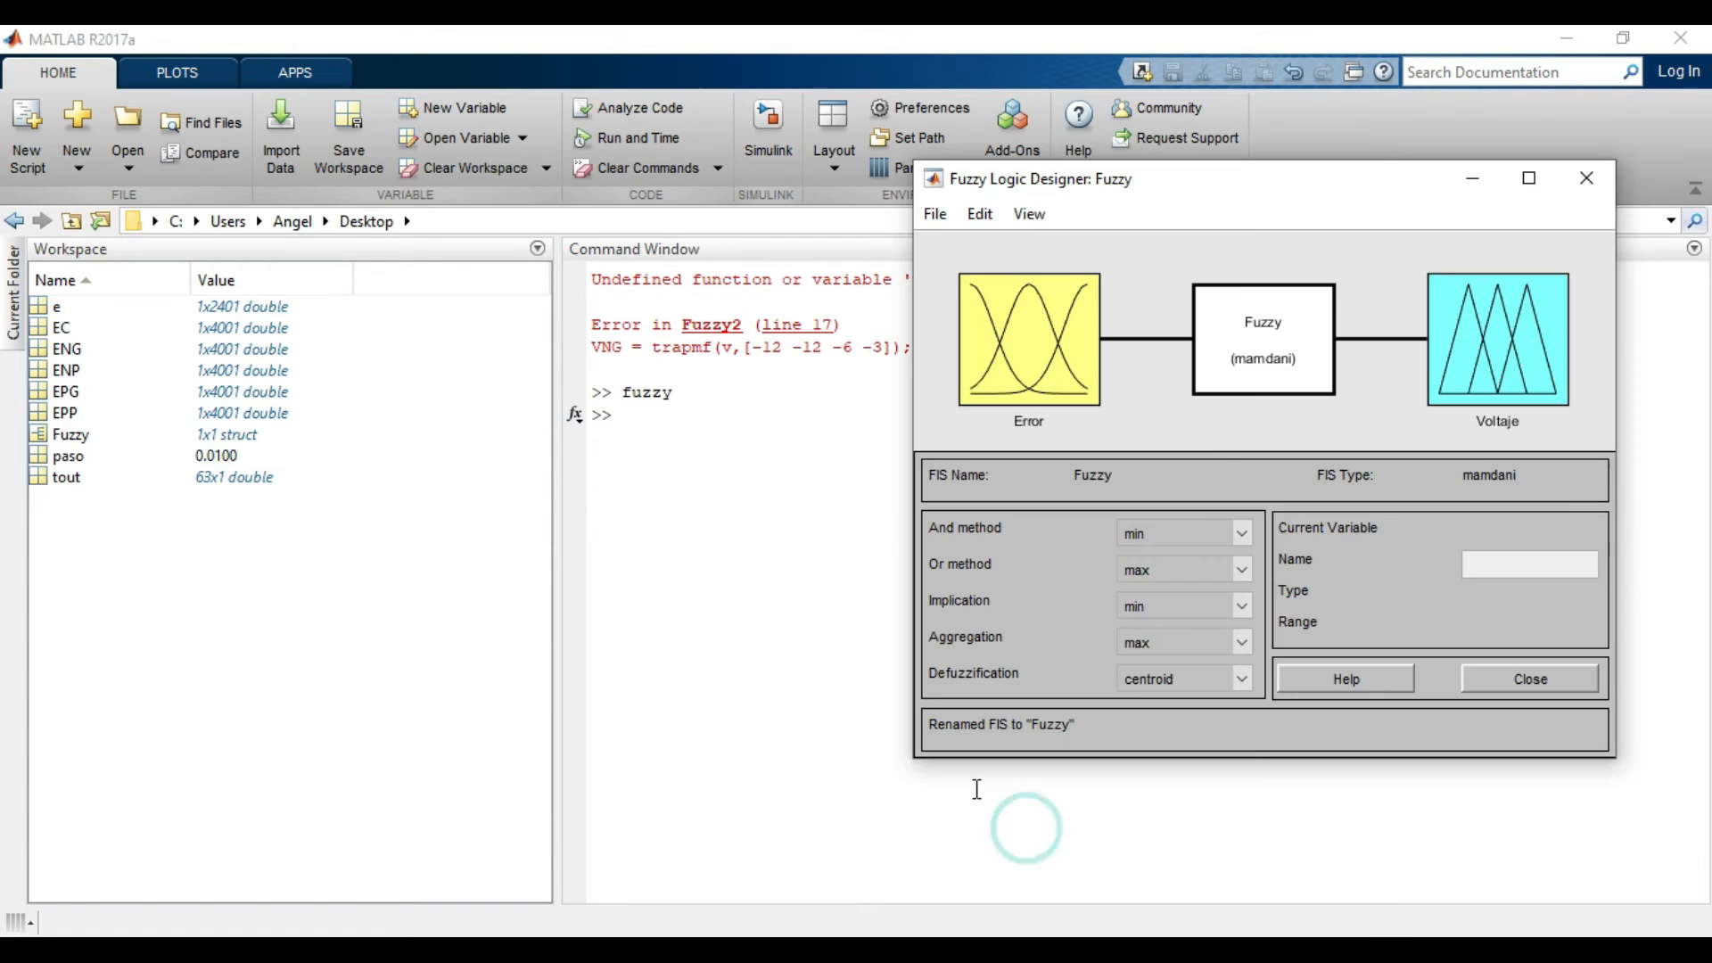
pyautogui.moveTo(1089, 172); pyautogui.dragTo(789, 152)
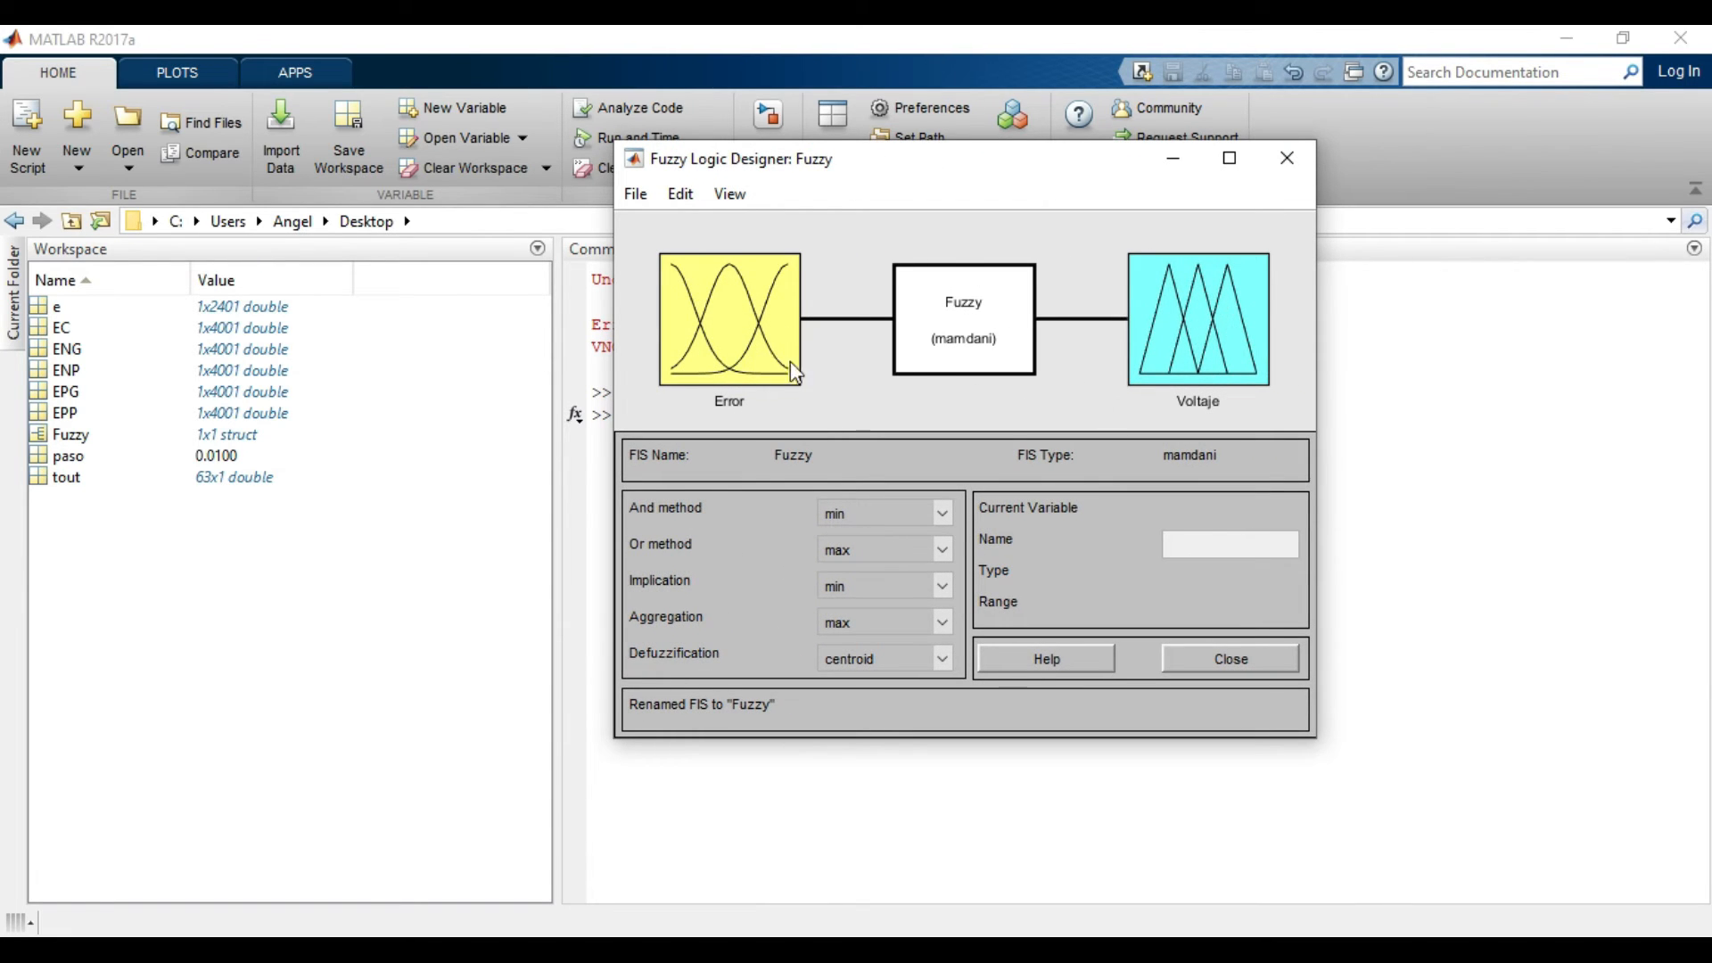
pyautogui.click(720, 316)
pyautogui.click(948, 410)
pyautogui.doubleClick(765, 358)
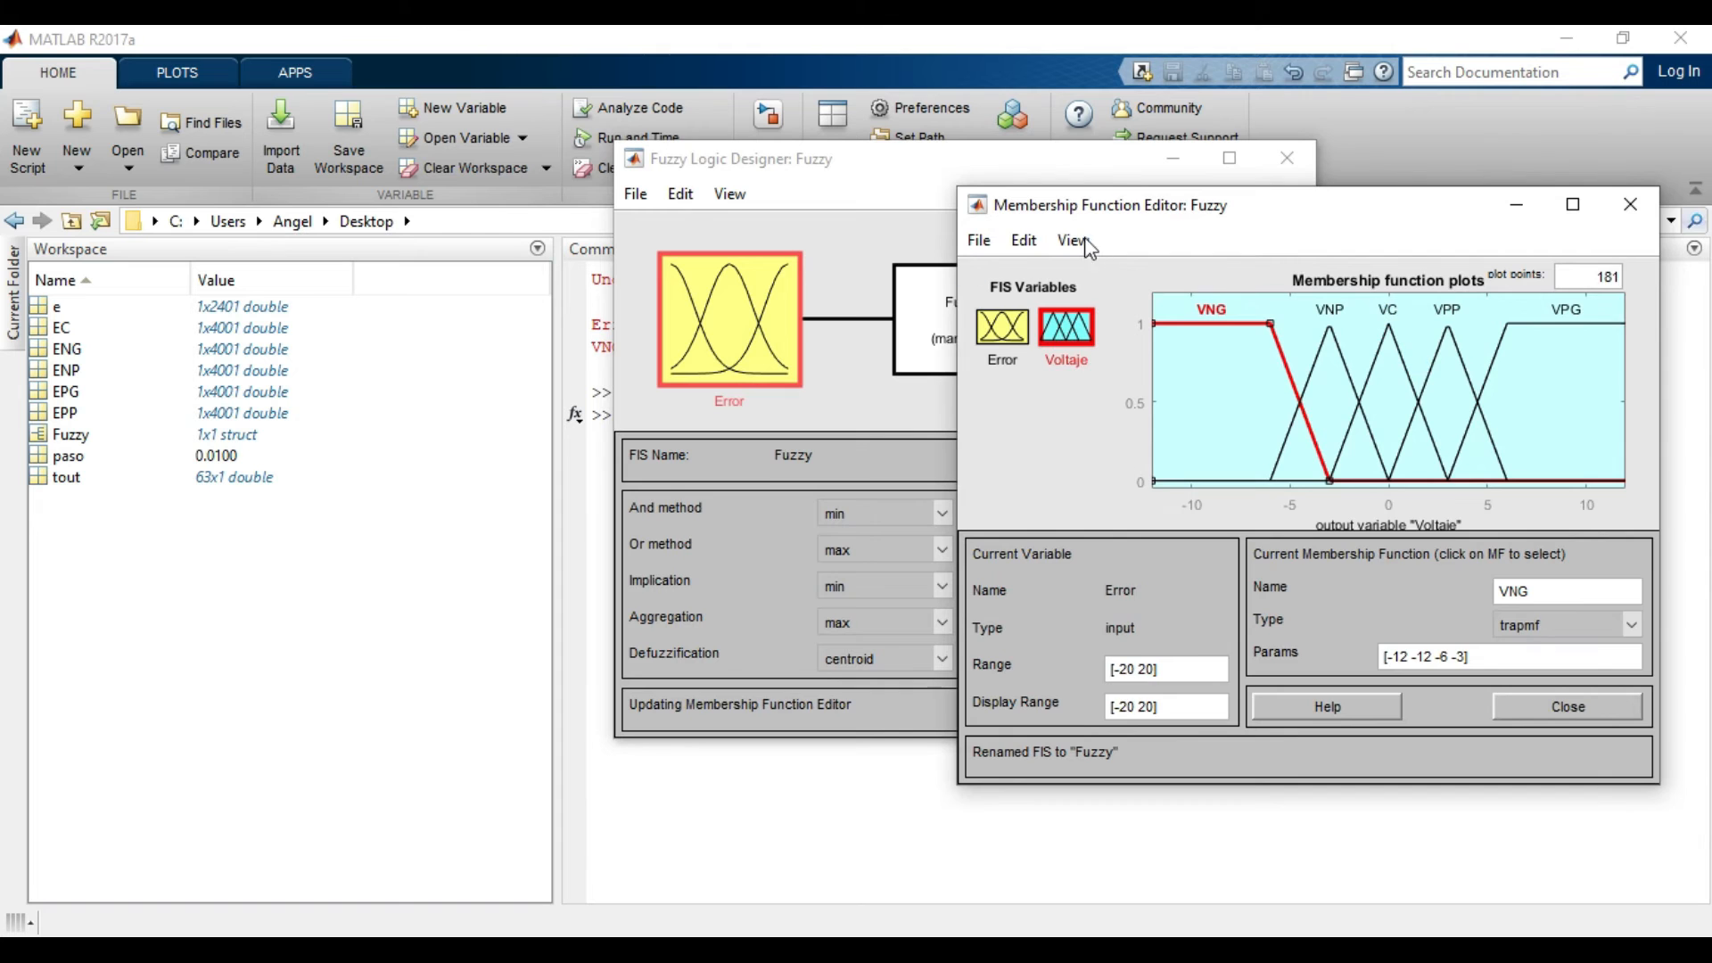
# Reposition the Membership Function Editor and compare the membership functions of the Error and Voltaje variables.
pyautogui.moveTo(1069, 210); pyautogui.dragTo(861, 169)
pyautogui.click(867, 299)
pyautogui.click(778, 296)
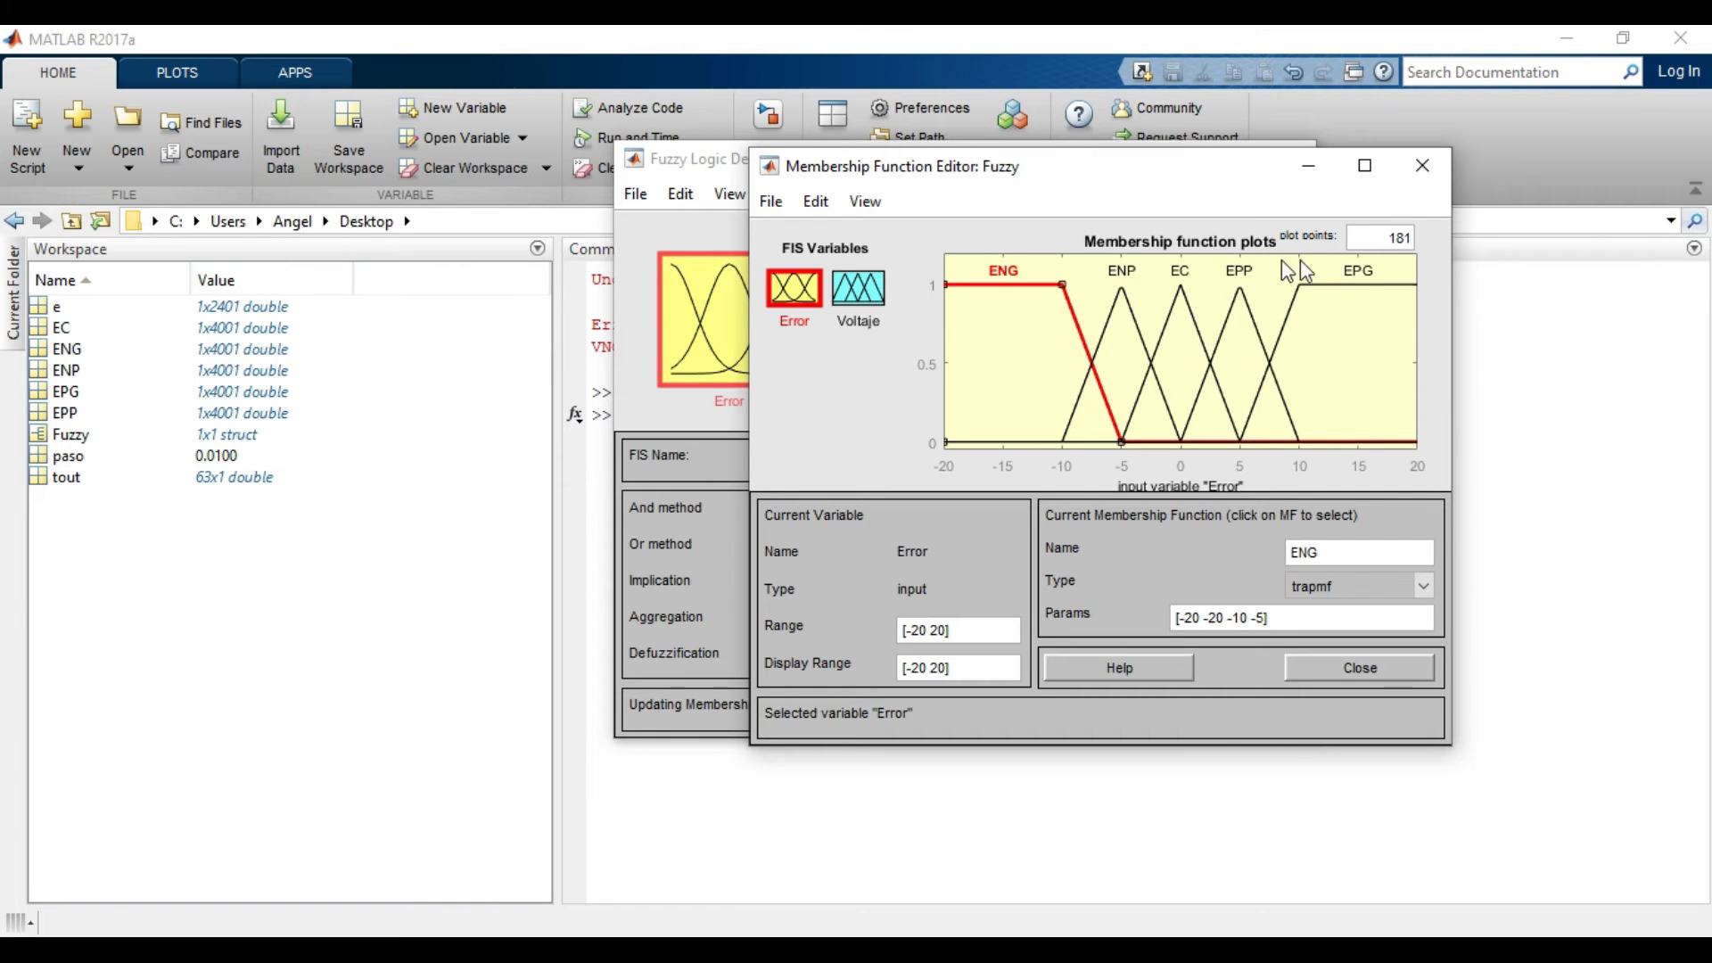
pyautogui.click(866, 300)
pyautogui.click(791, 296)
# Inspect the ENG function's name, available types and parameters, view Voltaje's functions, and close the Membership Function Editor.
pyautogui.click(1338, 554)
pyautogui.click(1426, 590)
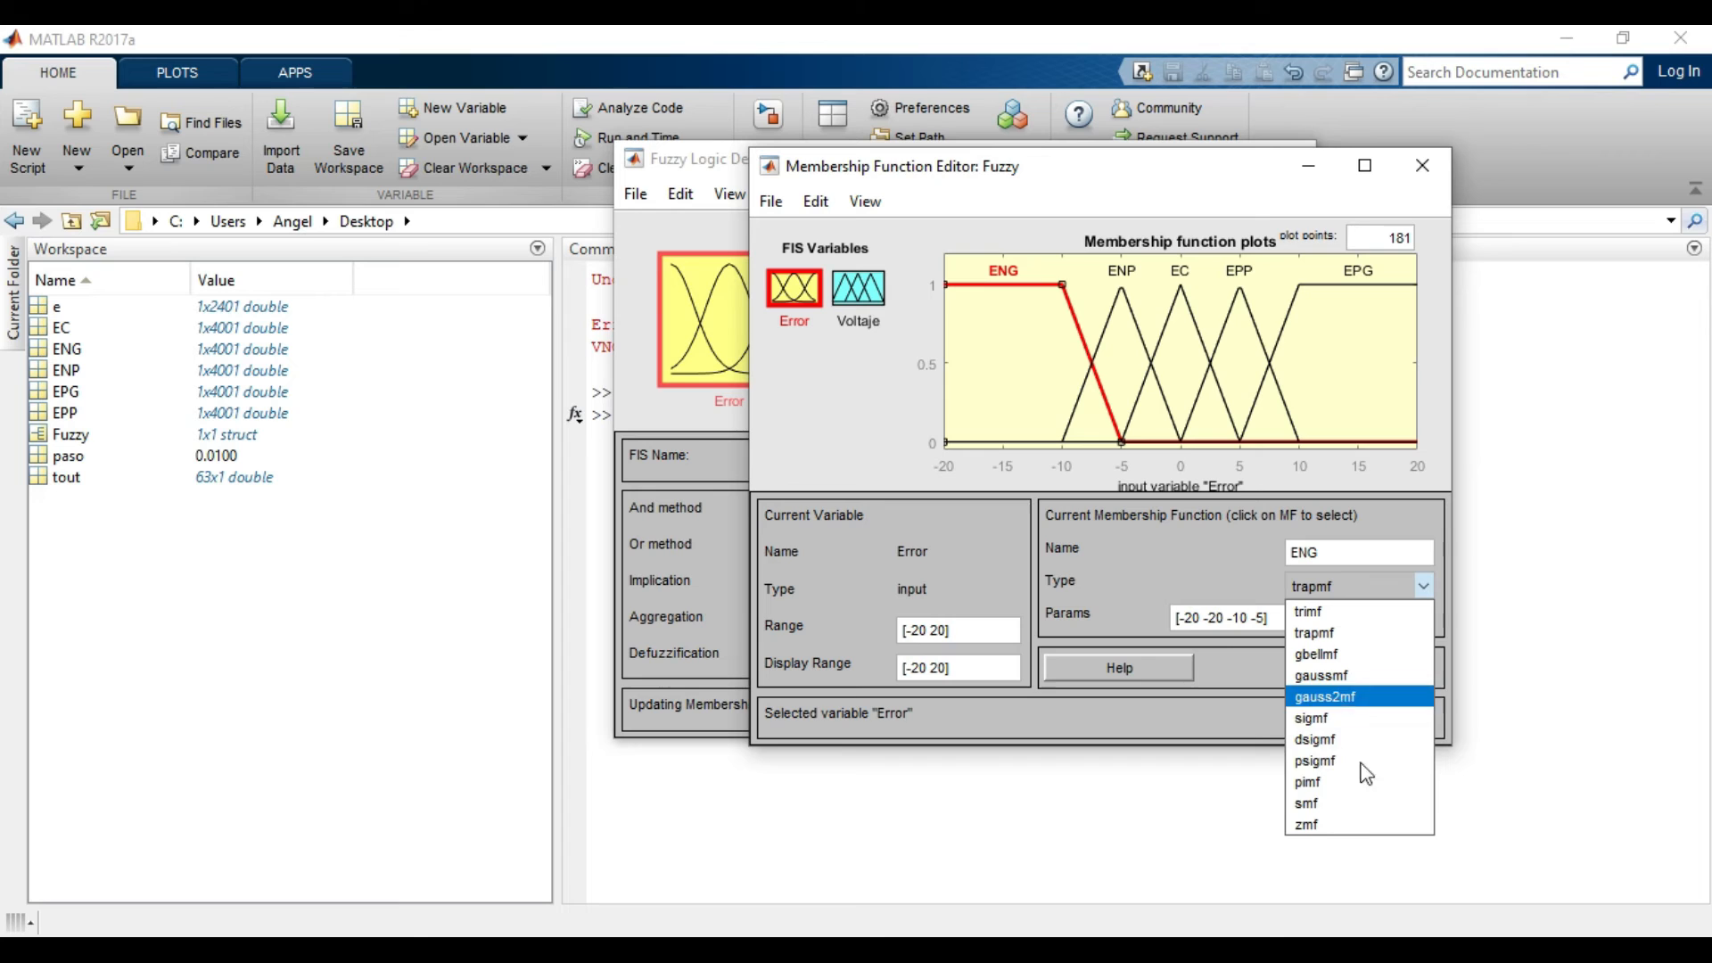
pyautogui.click(1195, 551)
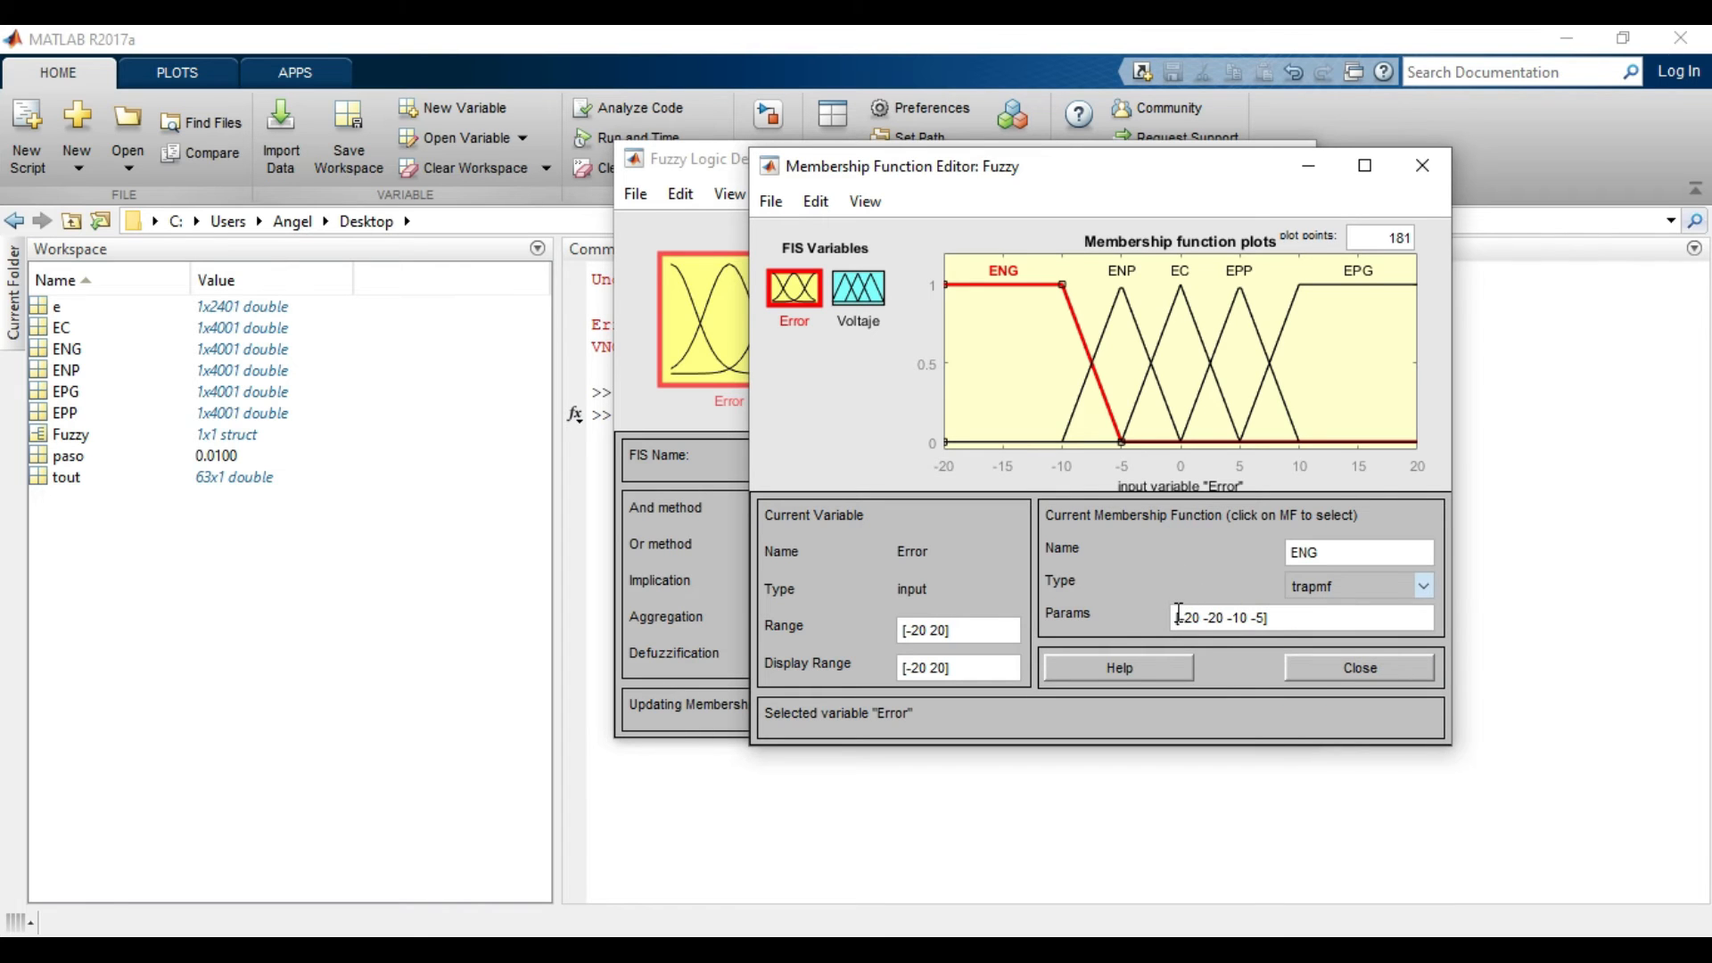
pyautogui.moveTo(1187, 622); pyautogui.dragTo(1270, 621)
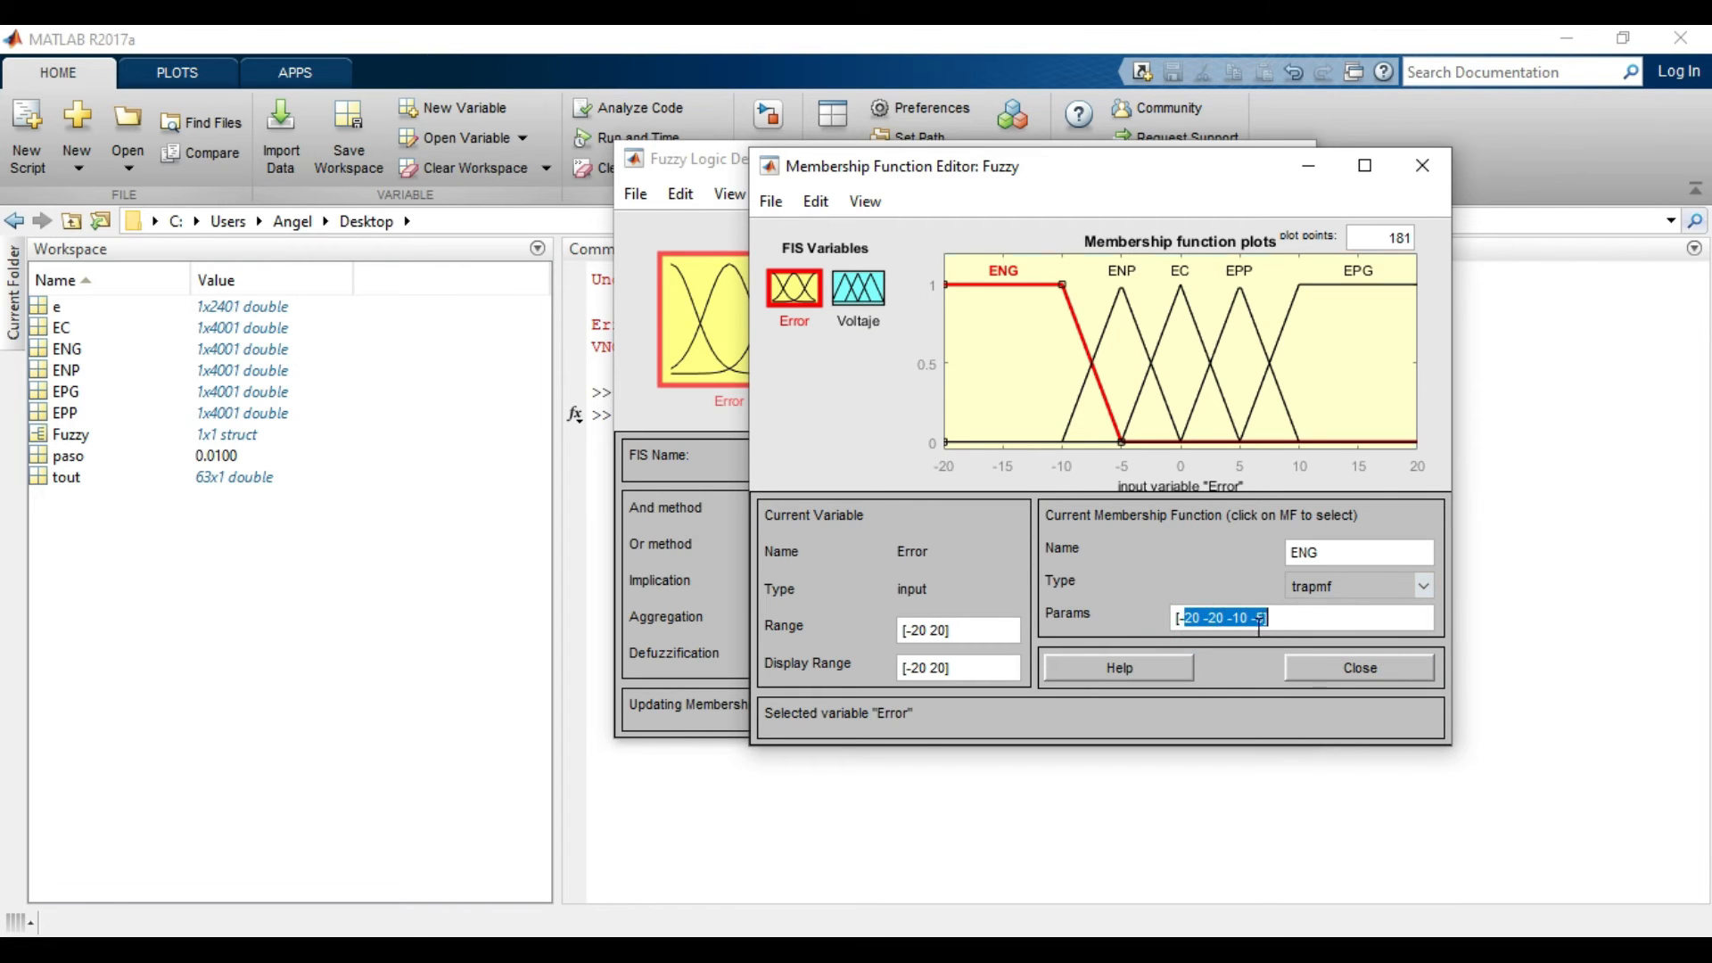
pyautogui.click(865, 316)
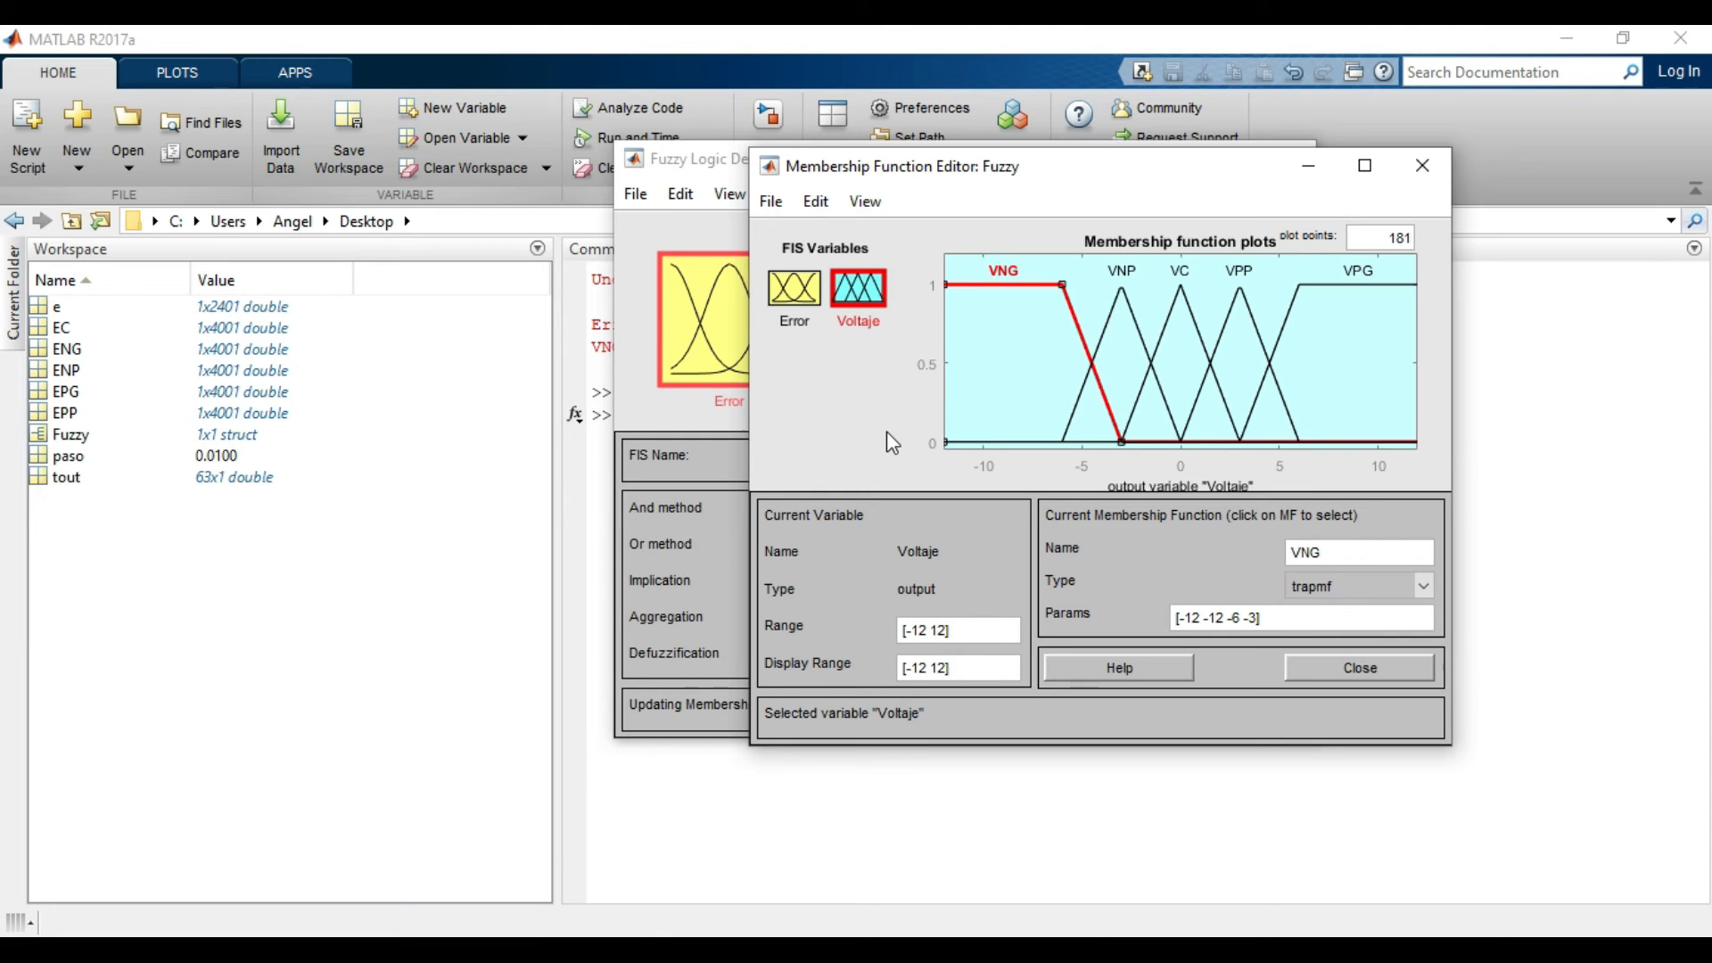
pyautogui.click(1357, 667)
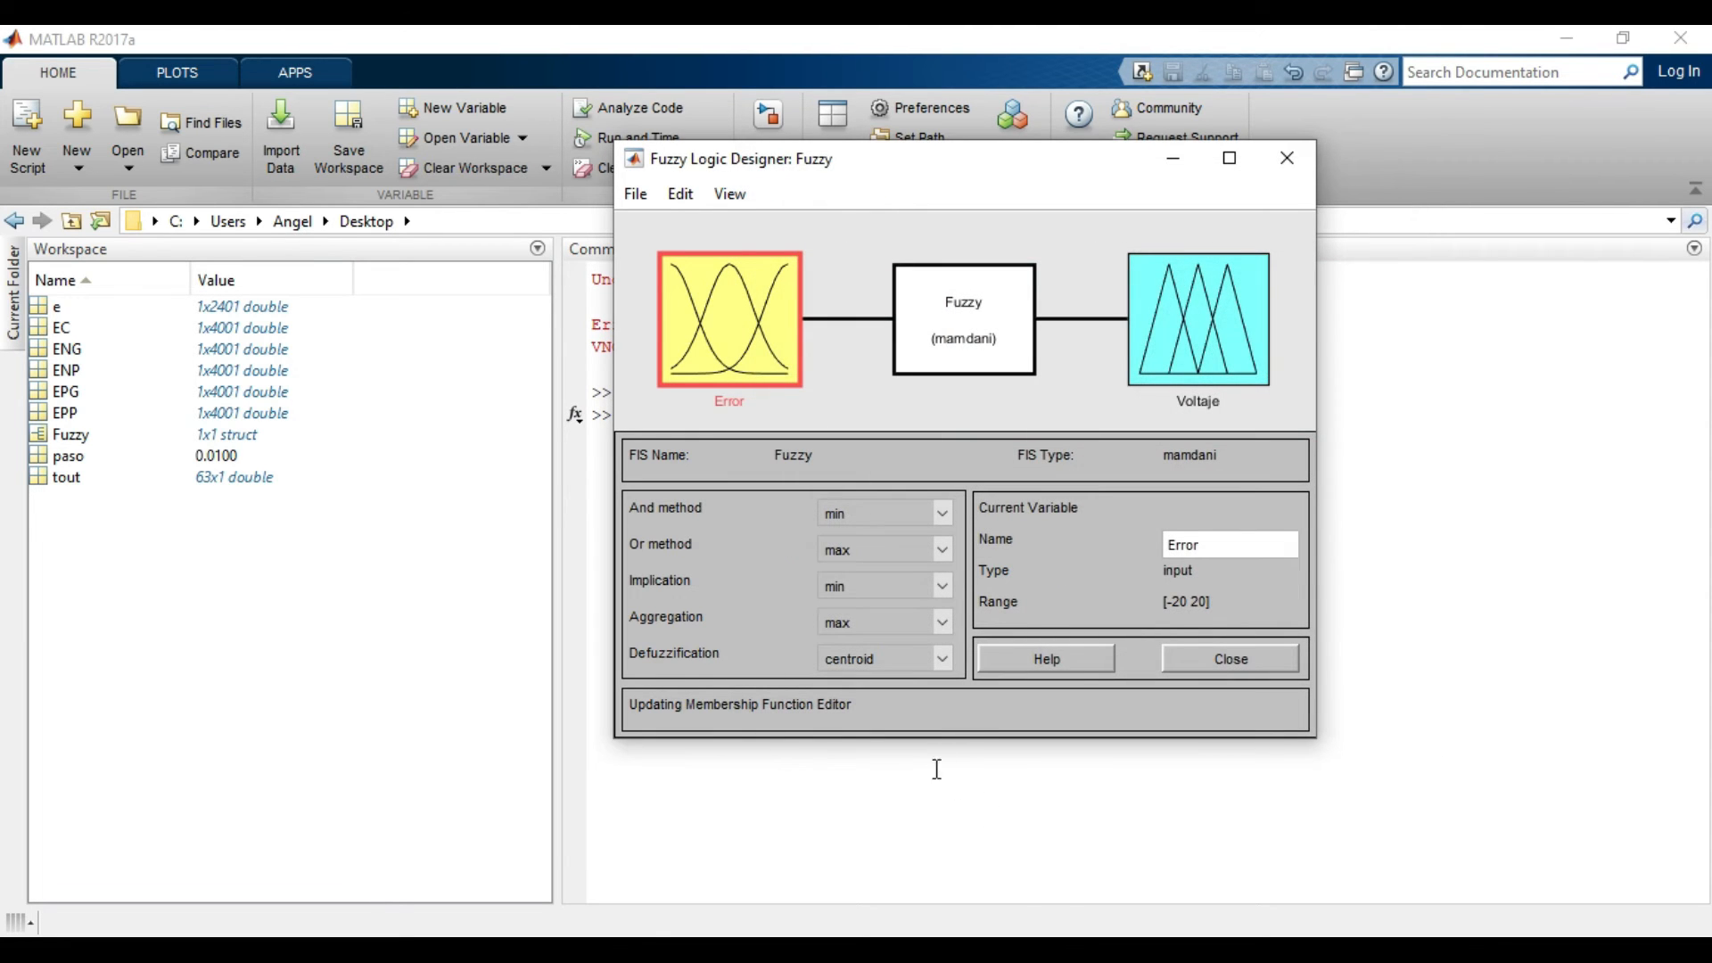
# Open the Rule Editor and go through the five Error-to-Voltaje rules one by one, returning to rule 1.
pyautogui.click(680, 195)
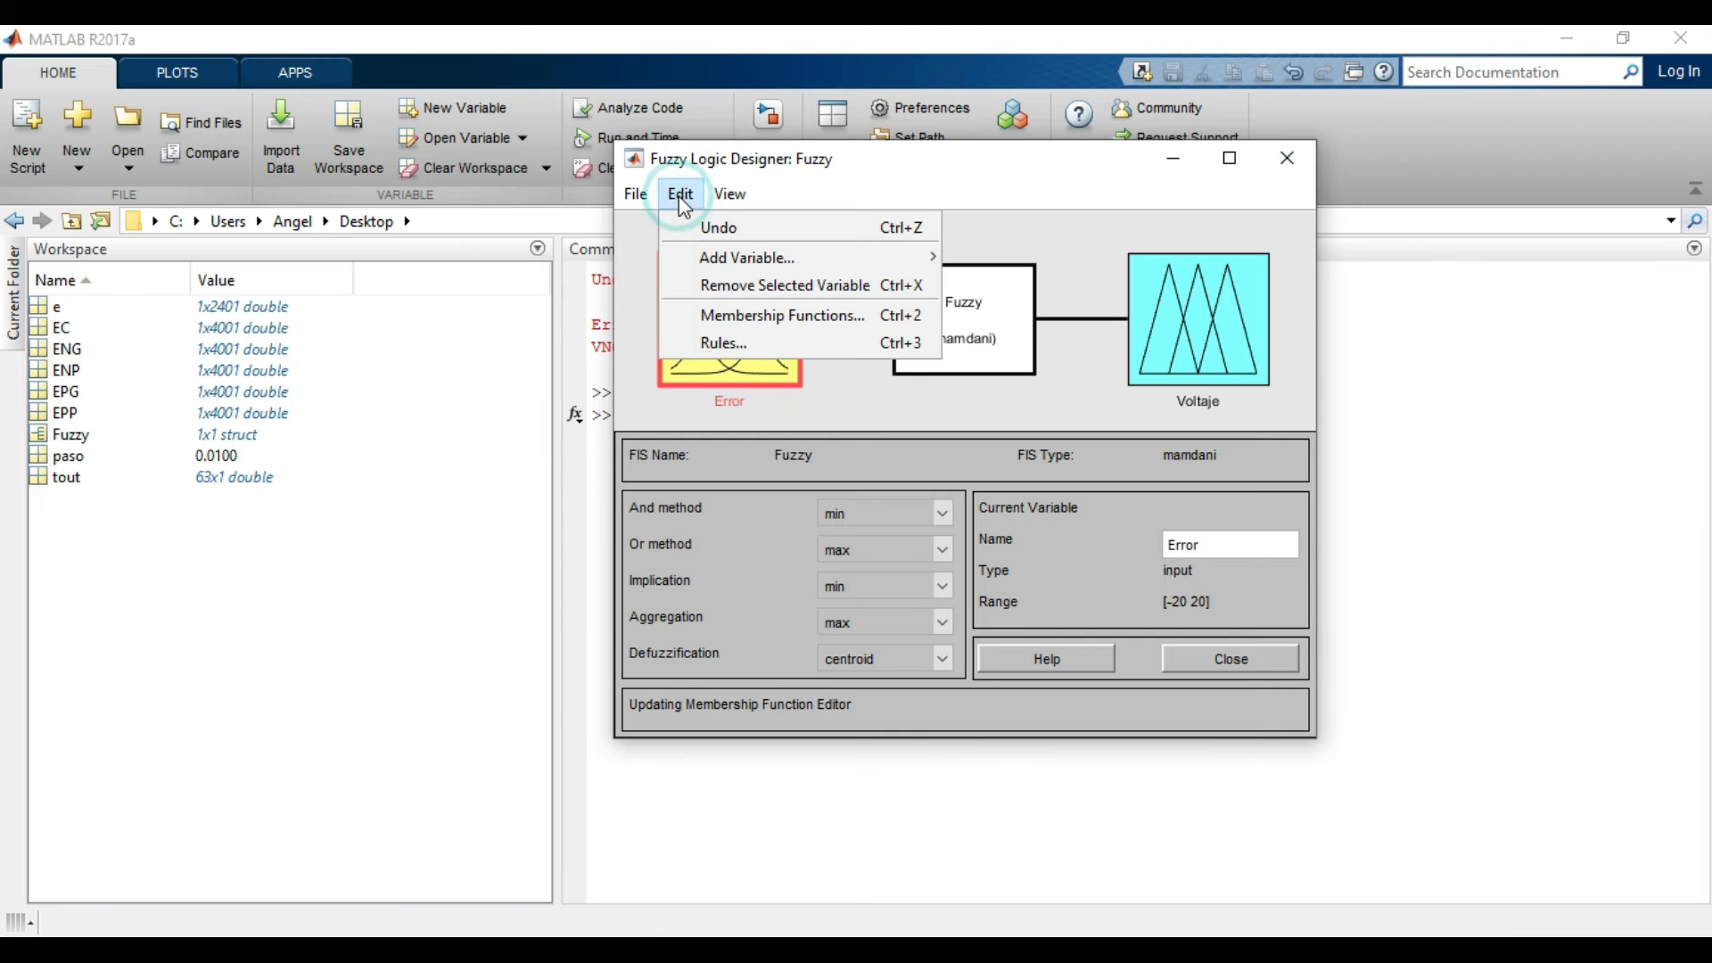
pyautogui.click(736, 346)
pyautogui.click(956, 256)
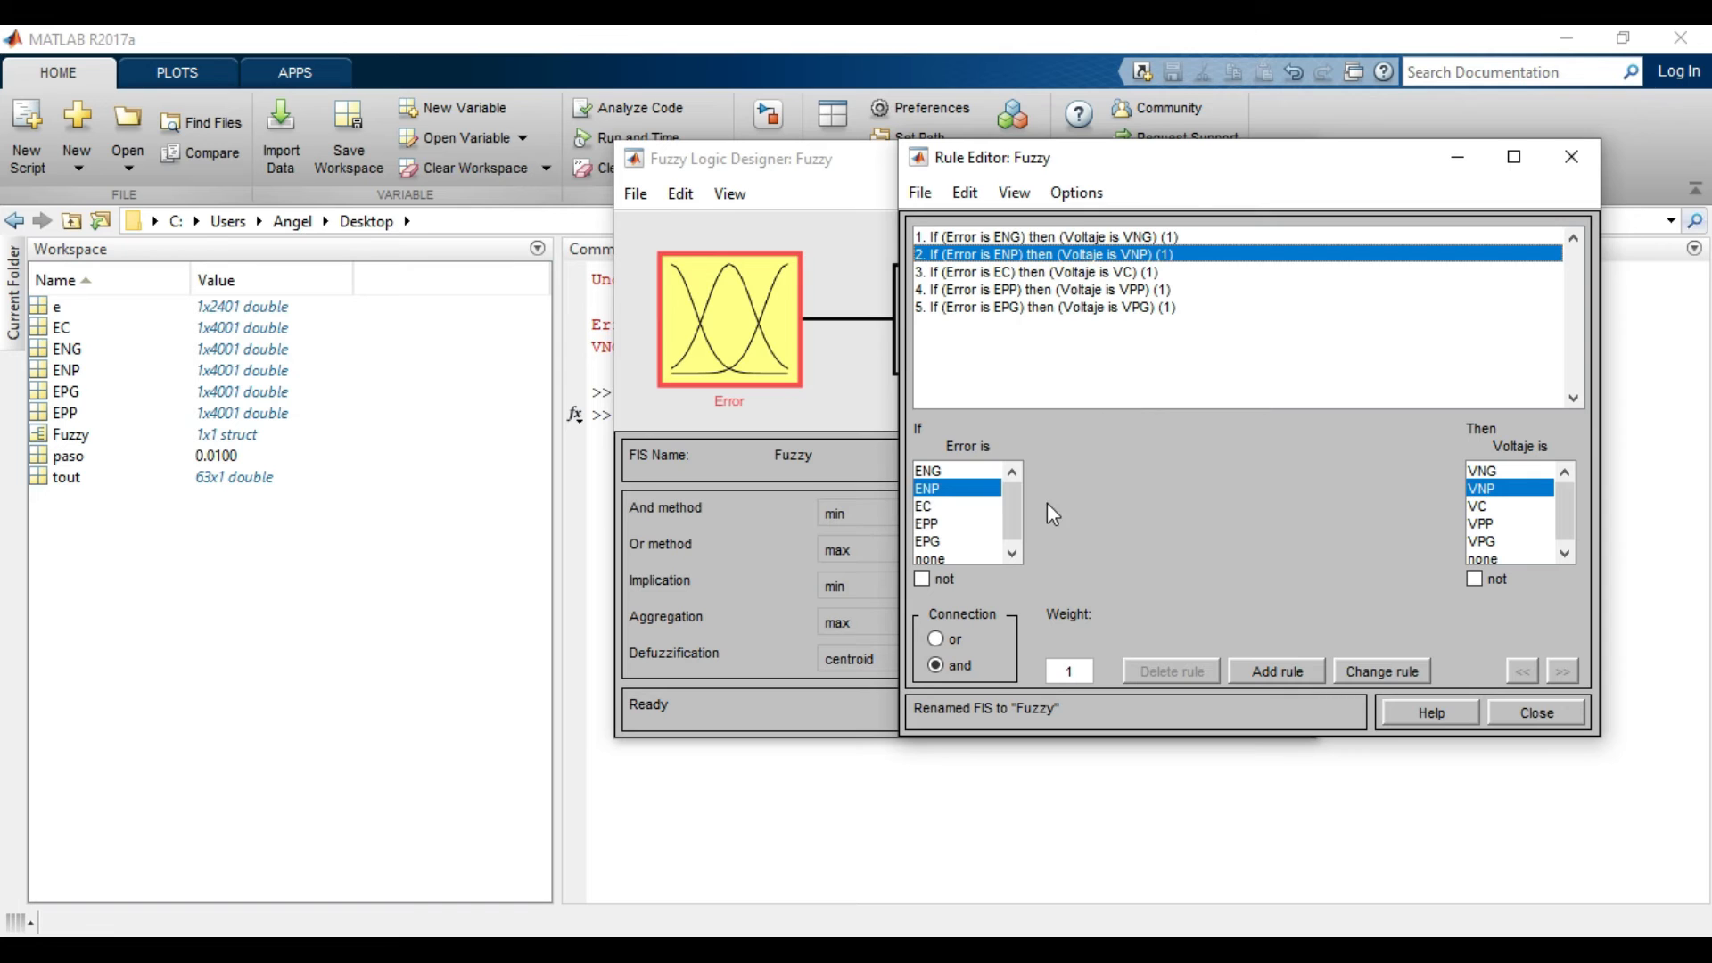
pyautogui.click(985, 272)
pyautogui.click(968, 289)
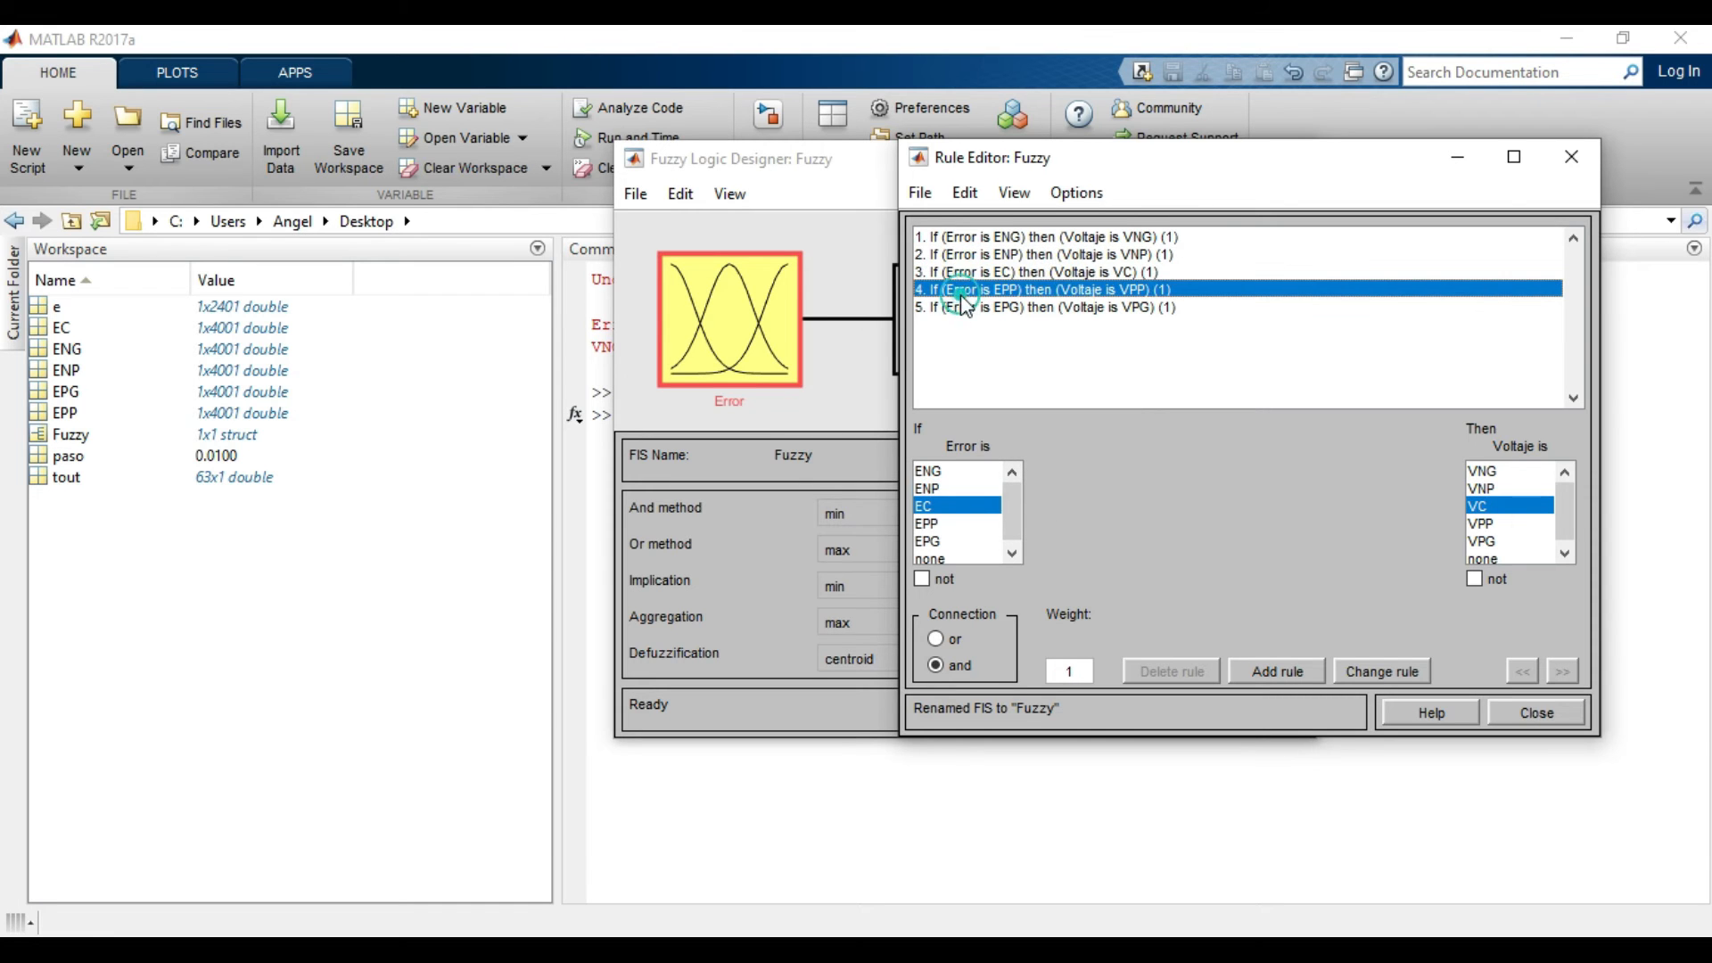
pyautogui.click(959, 308)
pyautogui.click(958, 237)
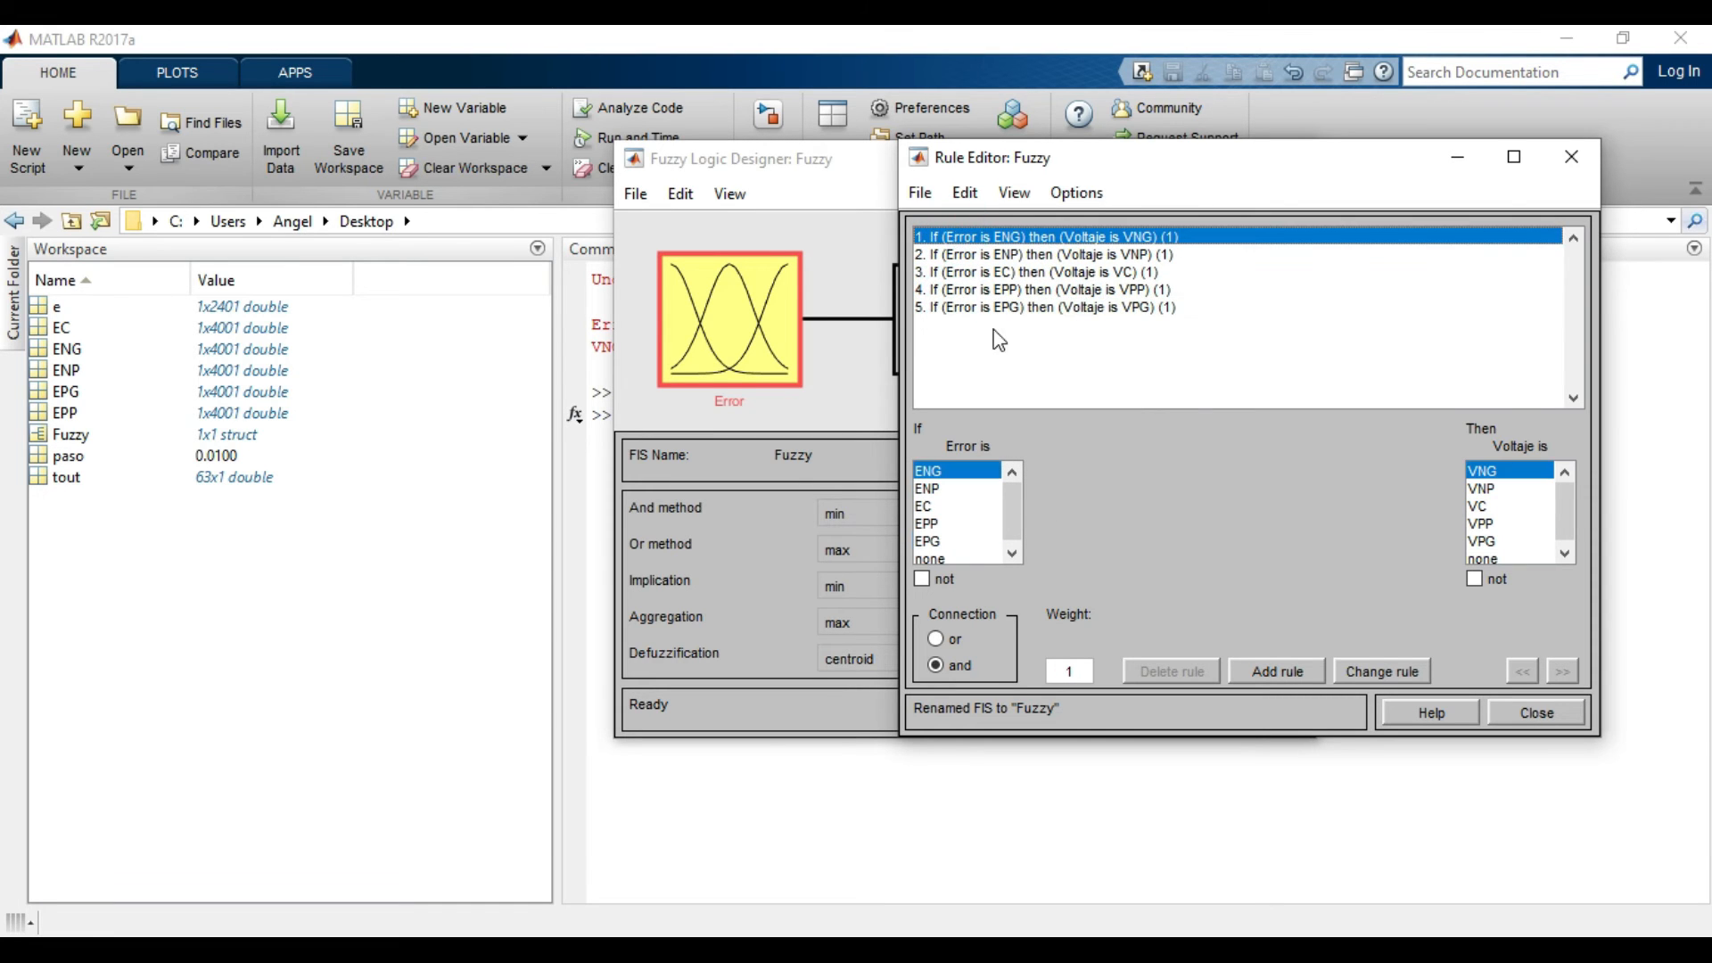
# Examine how Error terms such as ENP are chosen for a rule, select rule 5, and close the Rule Editor.
pyautogui.click(963, 489)
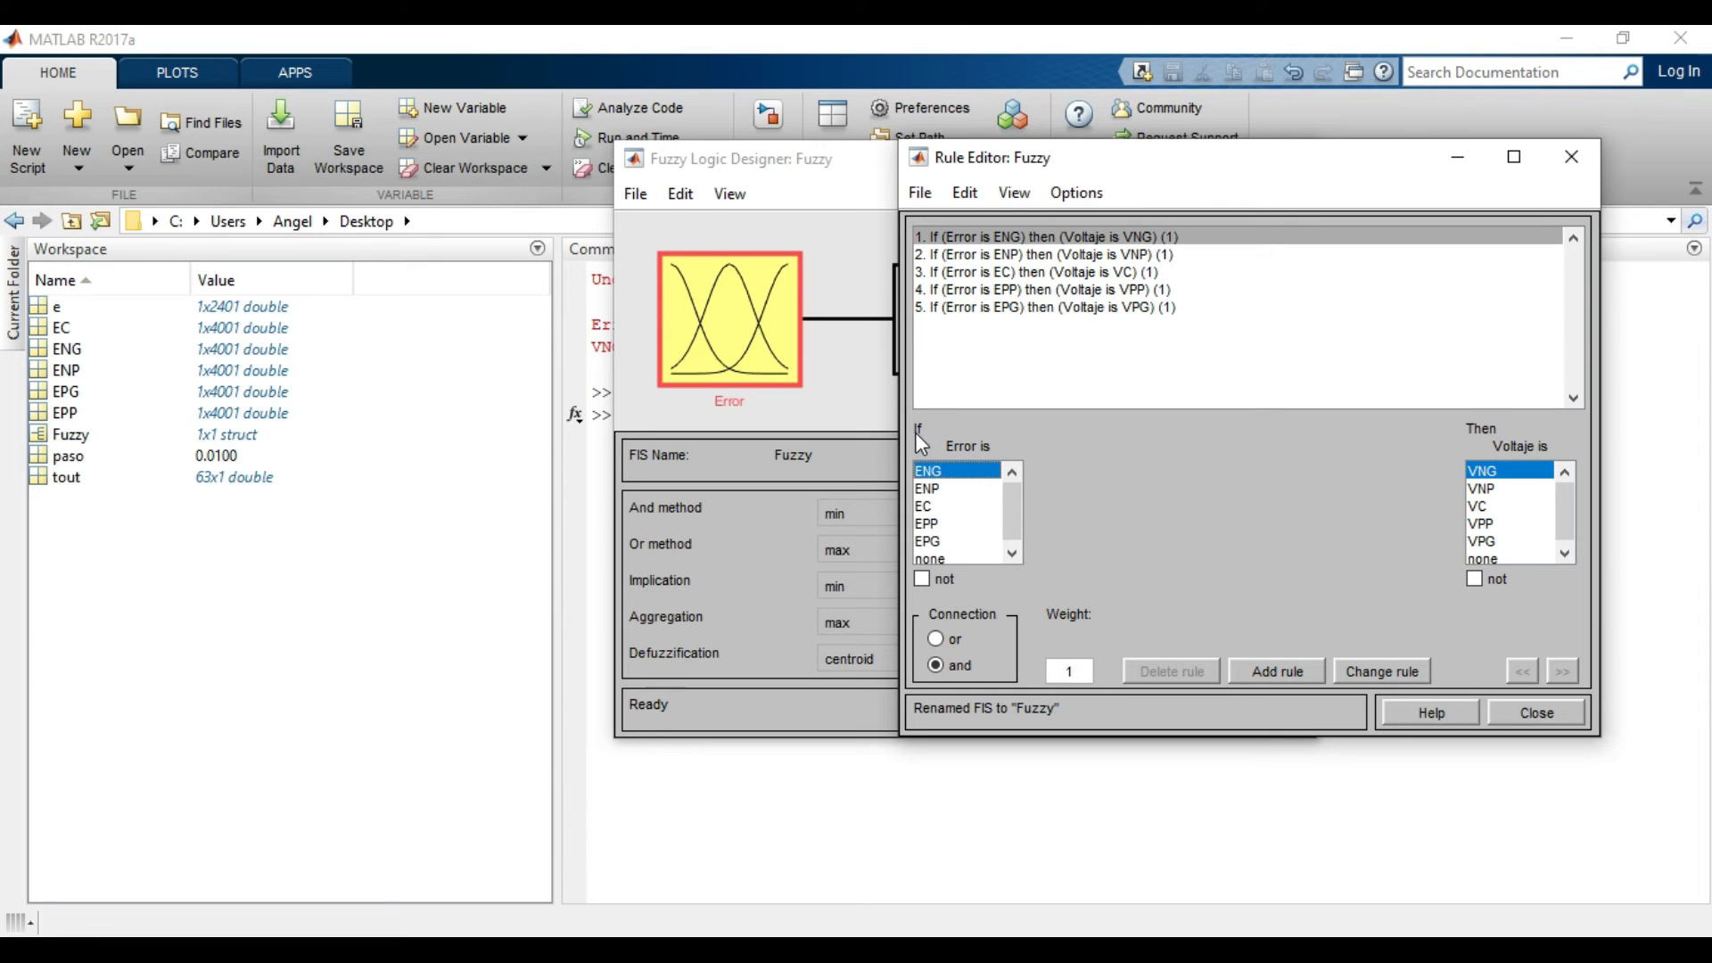
pyautogui.click(945, 487)
pyautogui.click(946, 519)
pyautogui.click(950, 484)
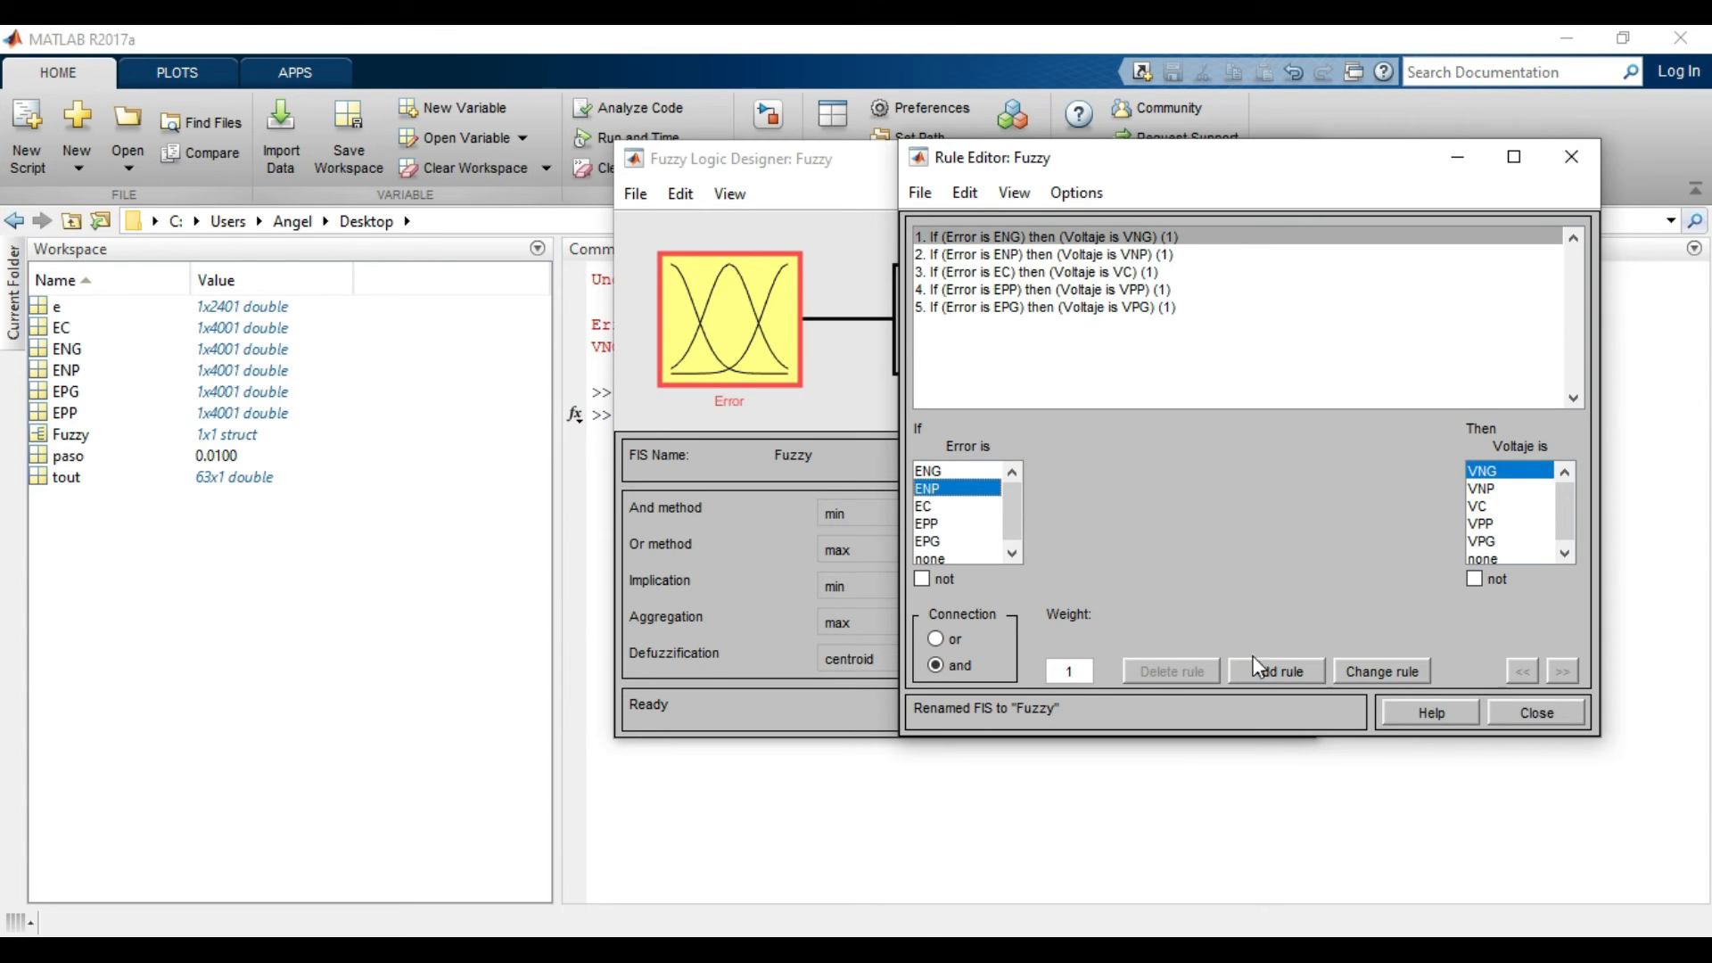
pyautogui.click(1142, 308)
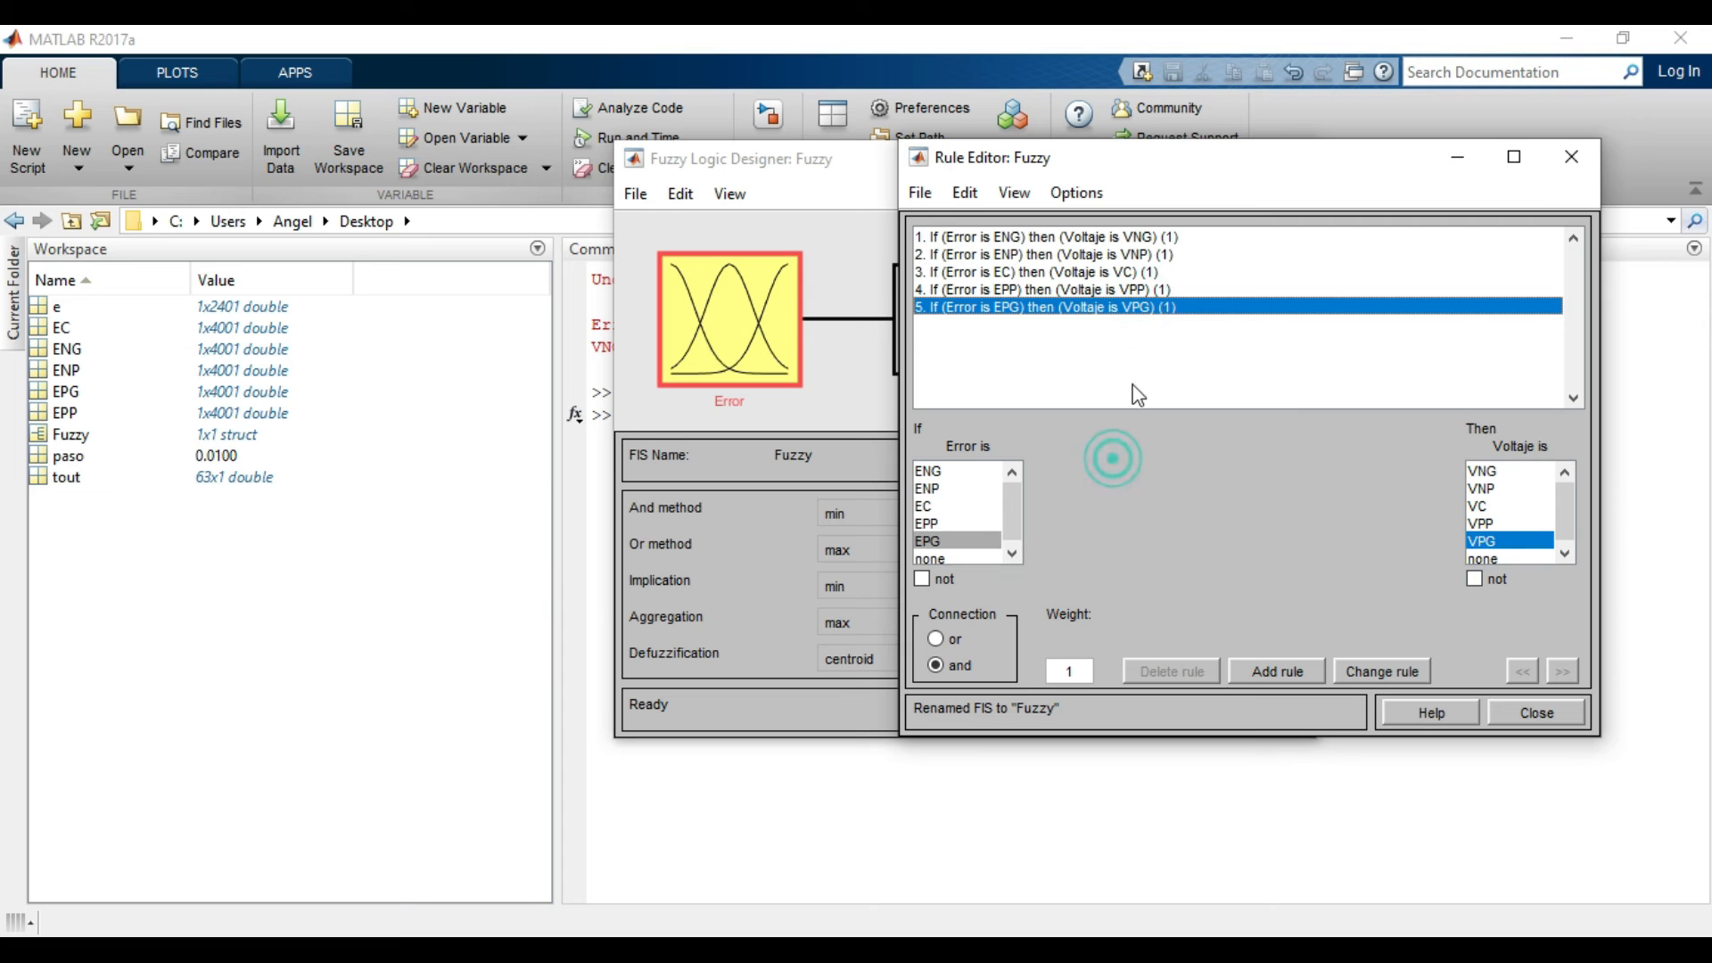
pyautogui.click(1534, 708)
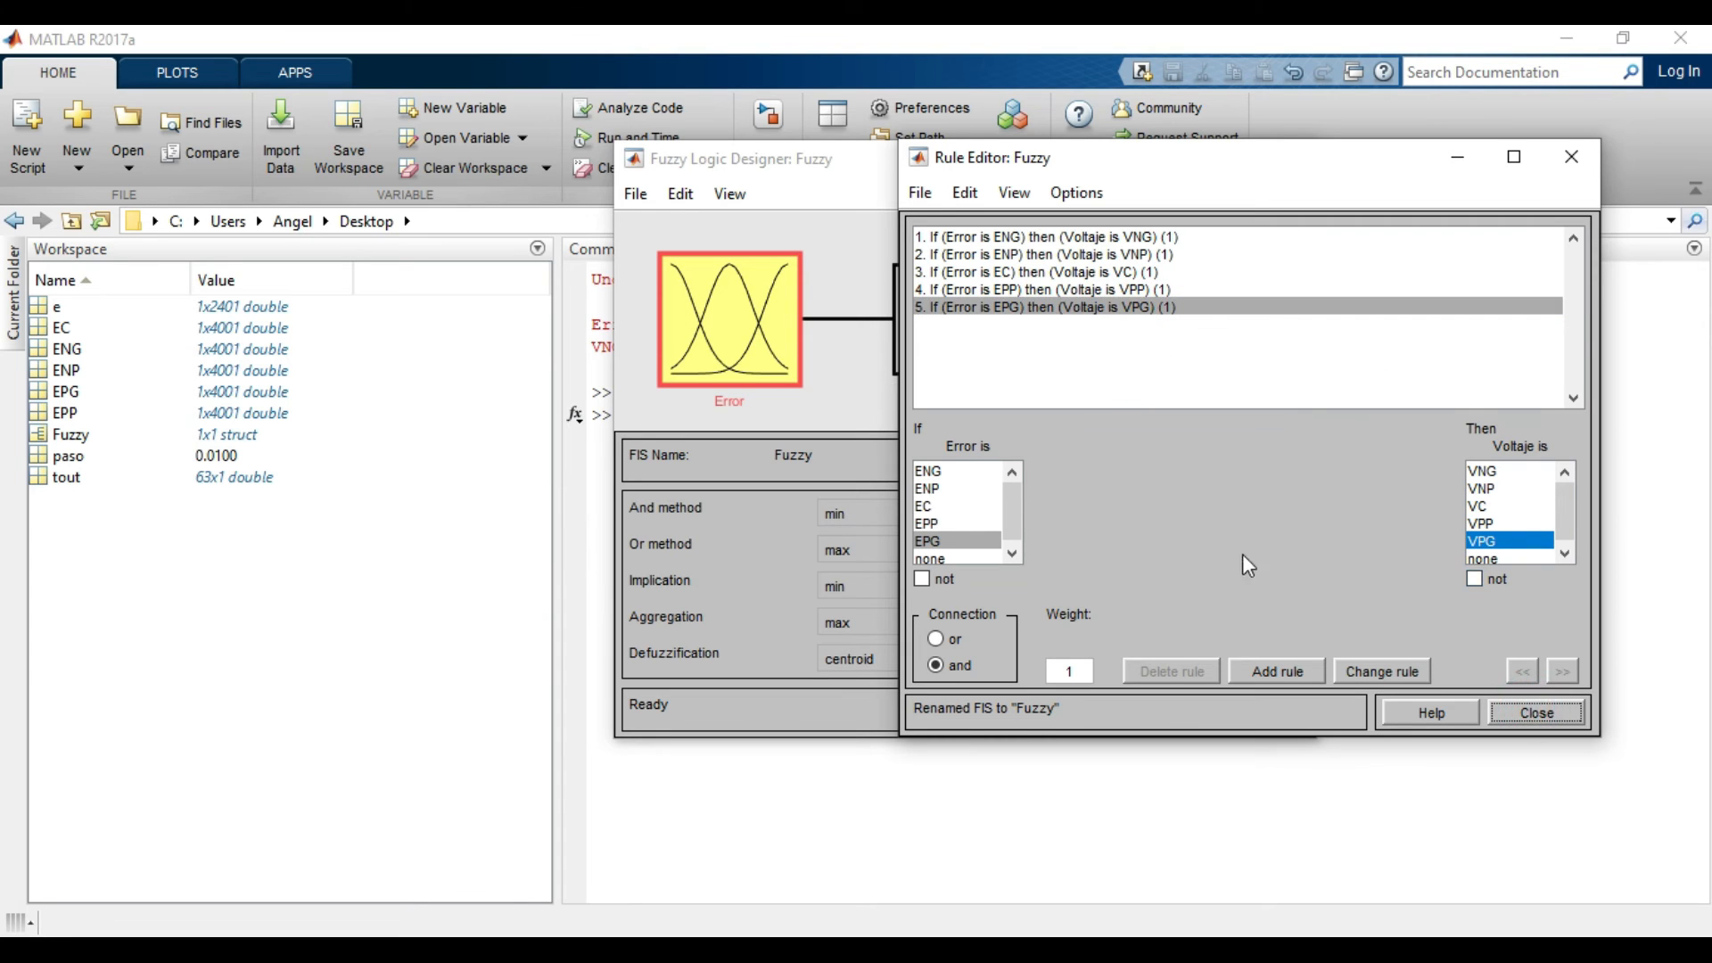
# Open the Rule Viewer for the Fuzzy system and move its window beside the Error block.
pyautogui.click(677, 194)
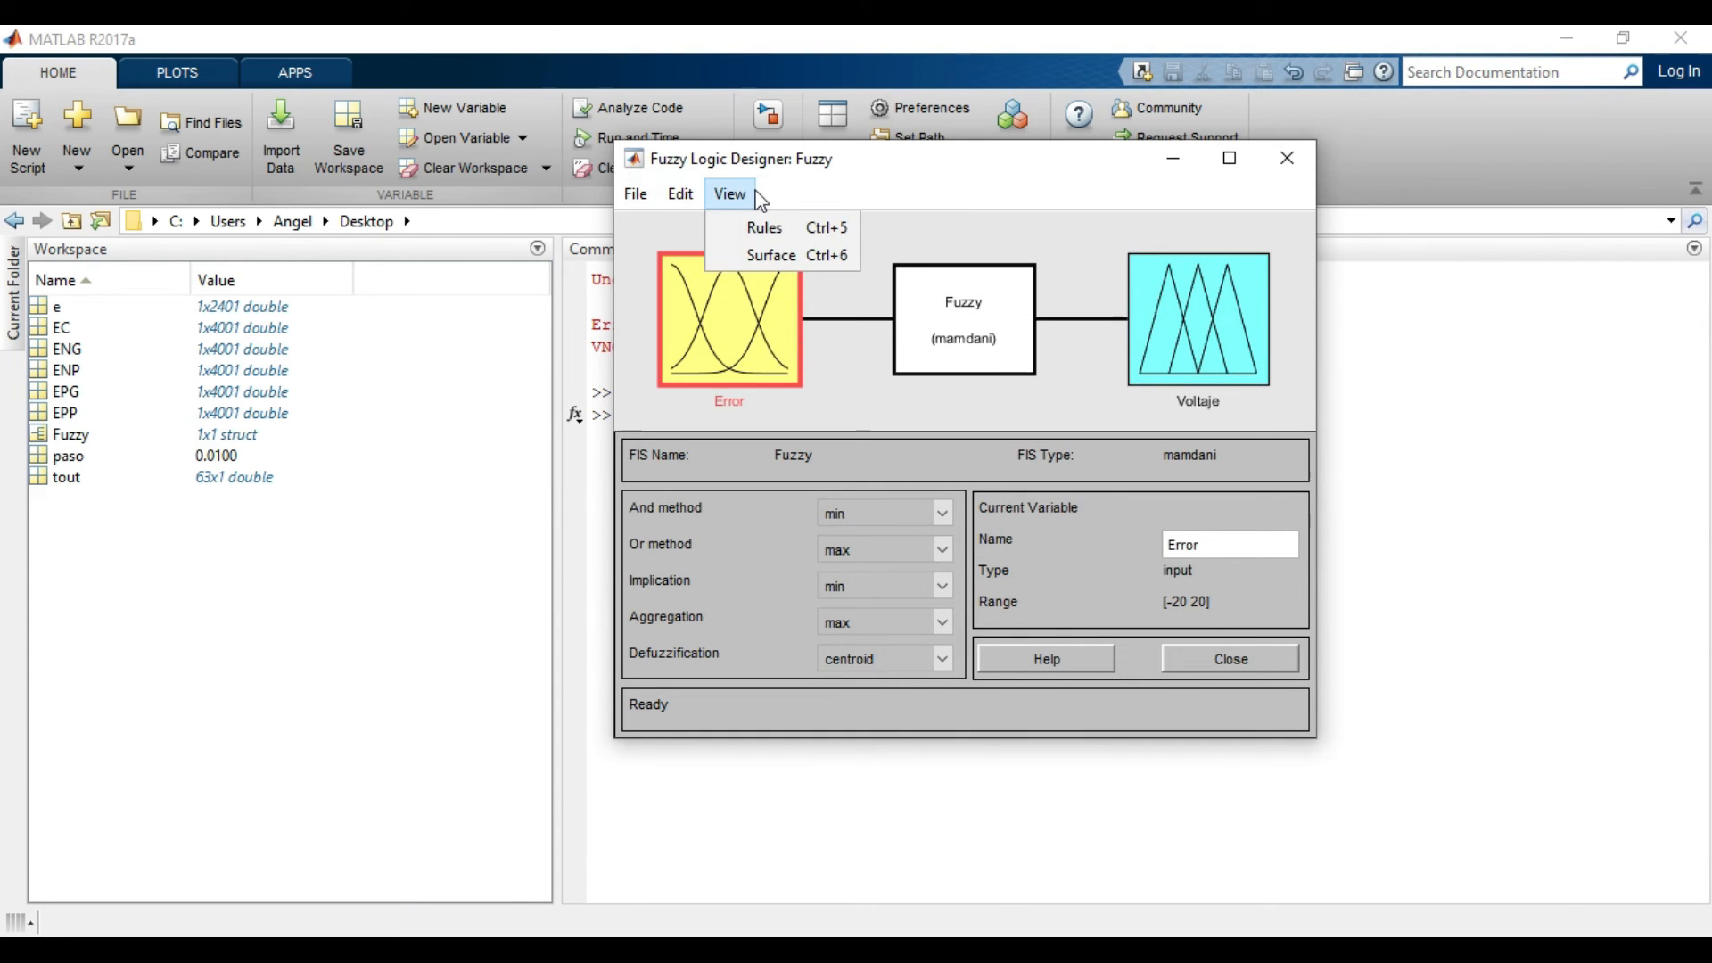
pyautogui.click(758, 226)
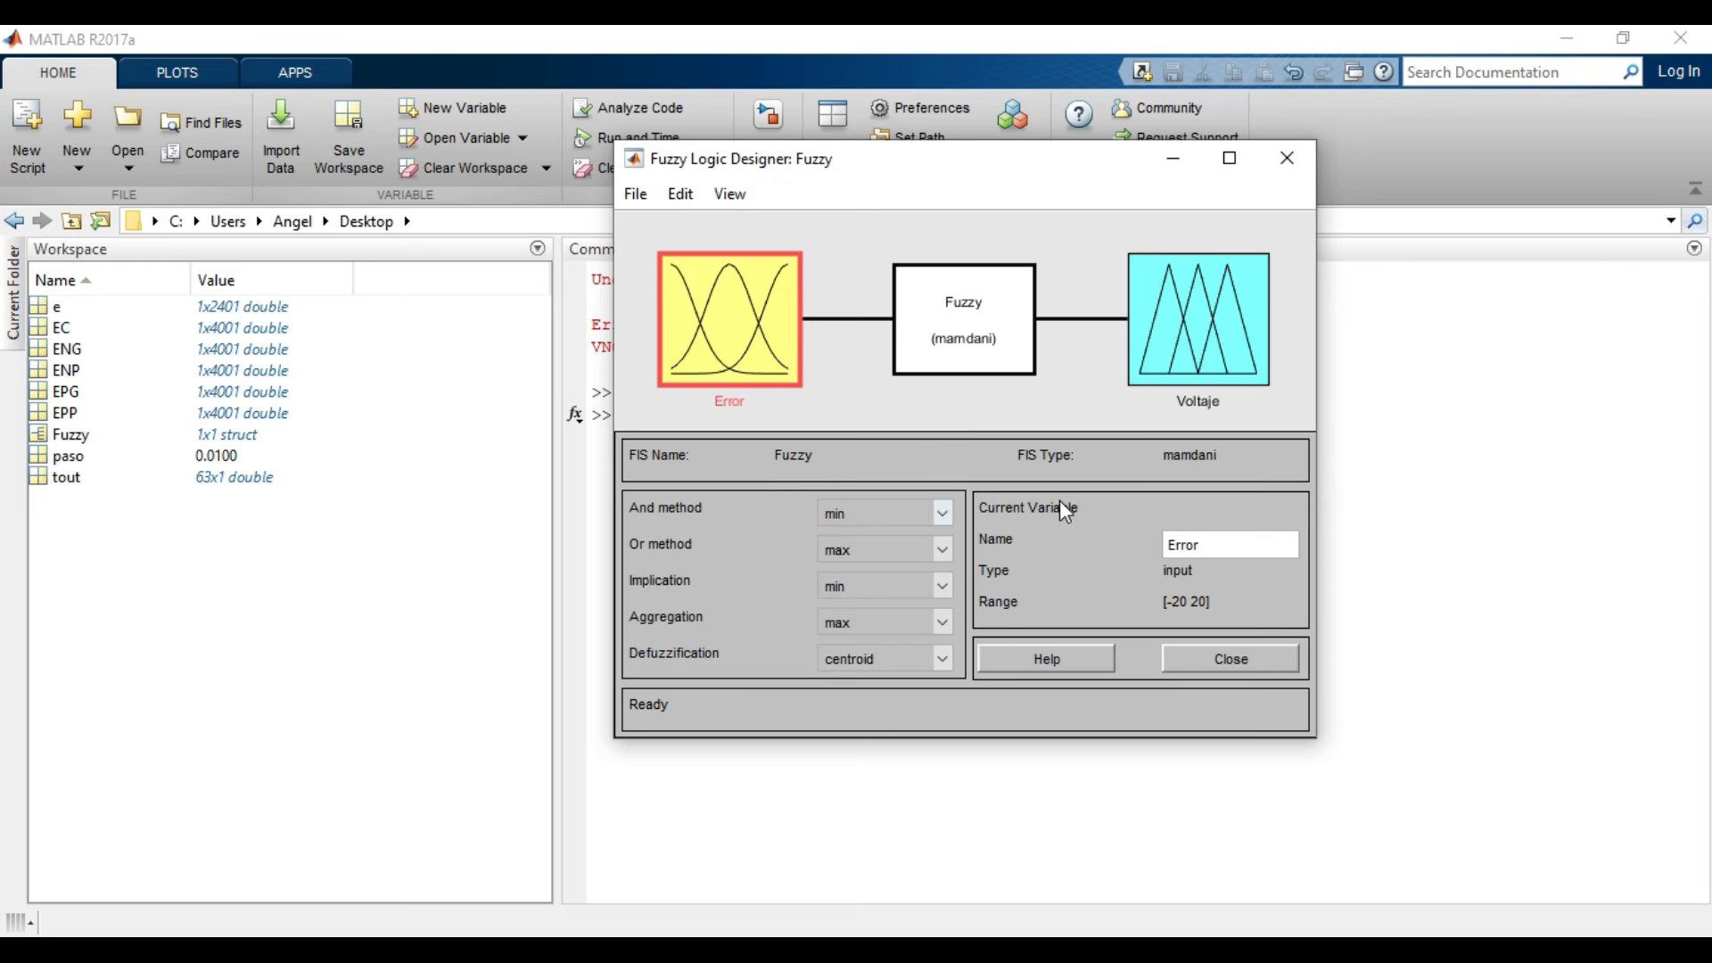
pyautogui.moveTo(813, 114); pyautogui.dragTo(1142, 229)
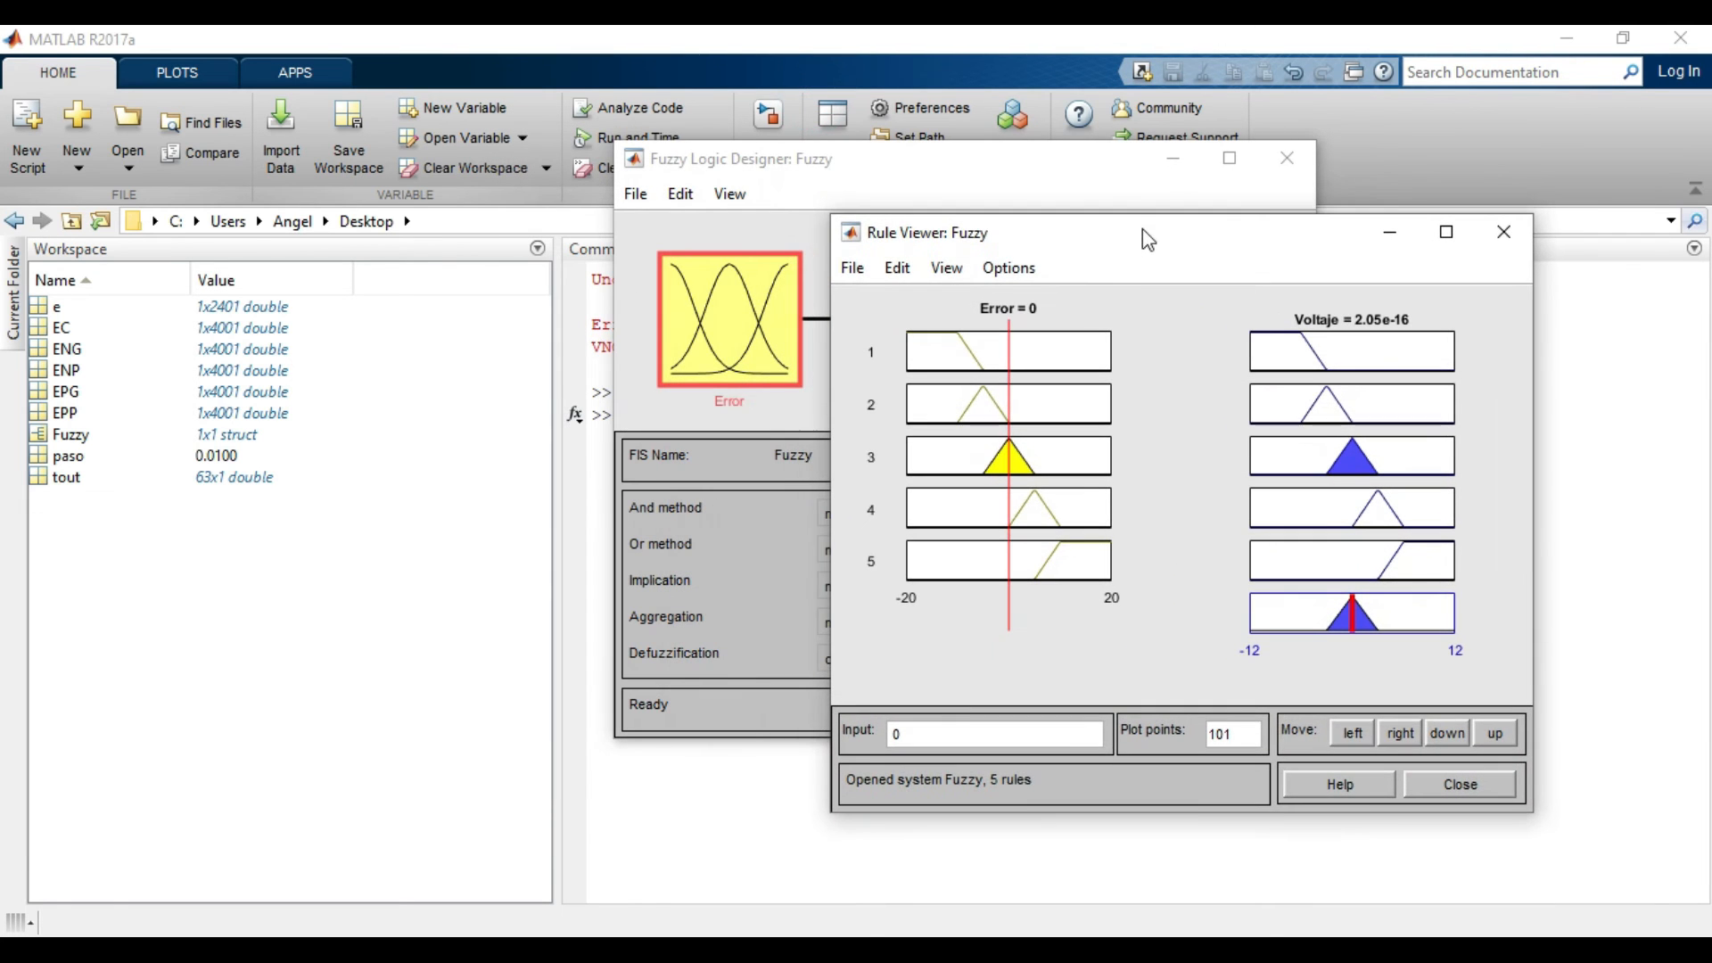
# Move the Error input line in the Rule Viewer to about 5.98 to evaluate the Voltaje output.
pyautogui.click(730, 194)
pyautogui.click(890, 198)
pyautogui.click(1344, 259)
pyautogui.moveTo(1010, 540); pyautogui.dragTo(1050, 535)
pyautogui.click(1284, 619)
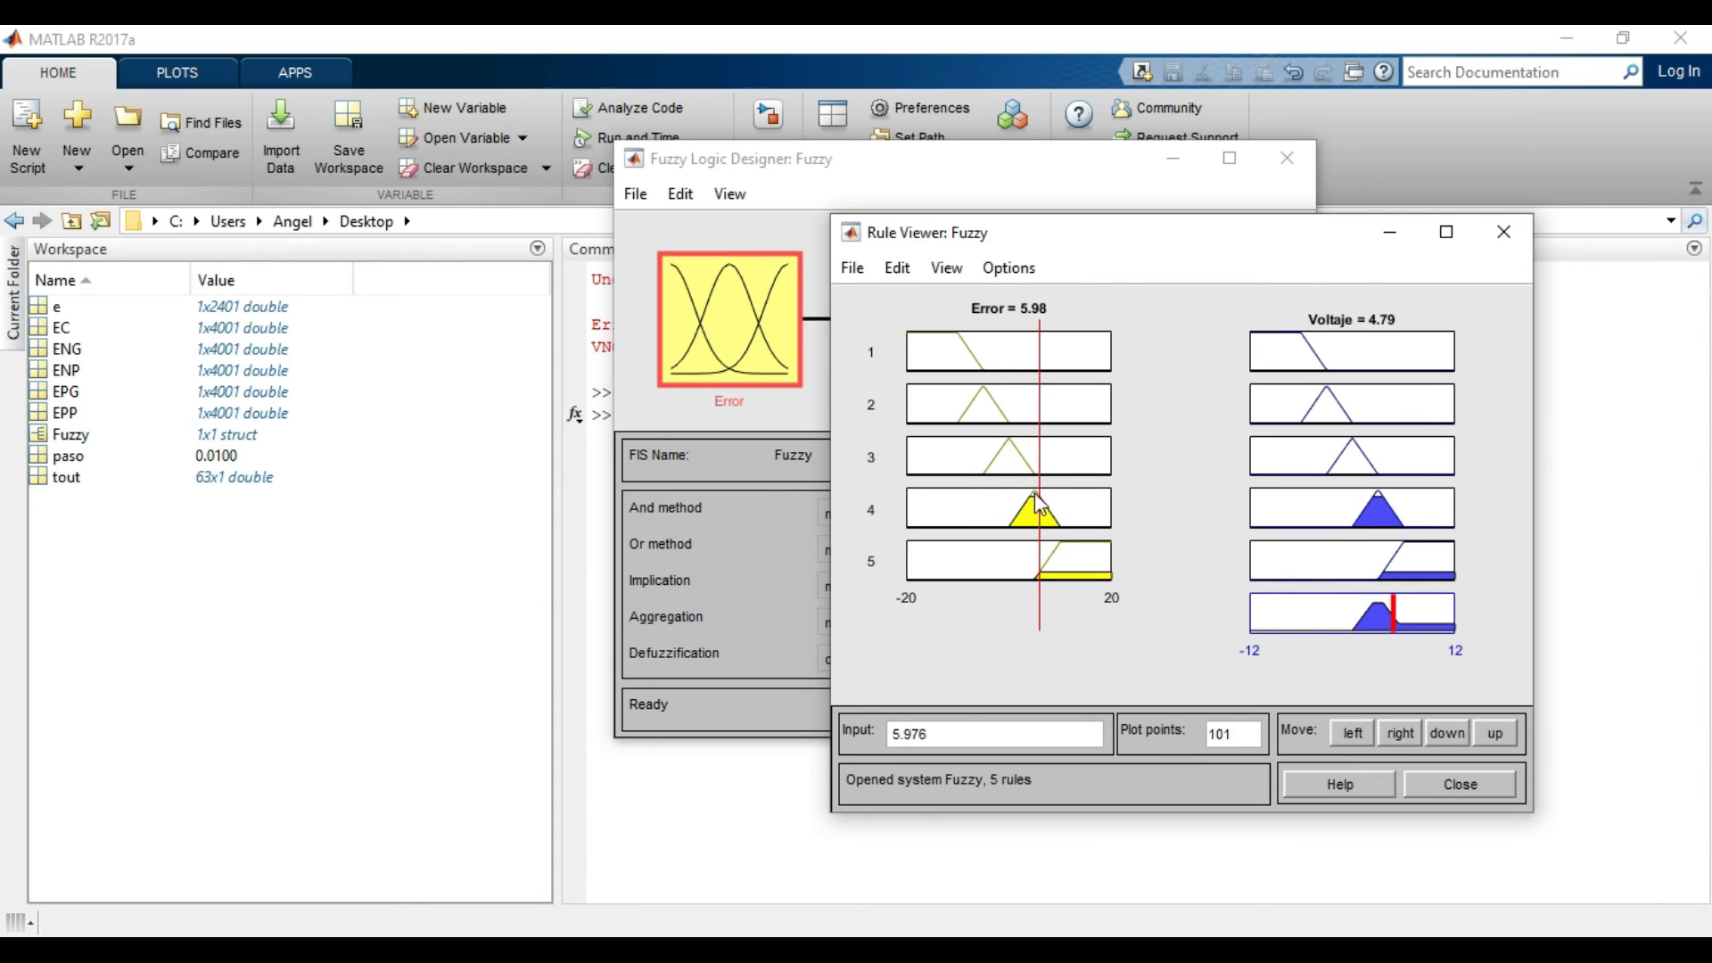
# Evaluate the Voltaje output with the Error input line at about 8.9 and at about 3.29, and close the Rule Viewer.
pyautogui.moveTo(1032, 535)
pyautogui.mouseDown()
pyautogui.moveTo(1048, 528)
pyautogui.moveTo(1059, 555)
pyautogui.mouseUp()
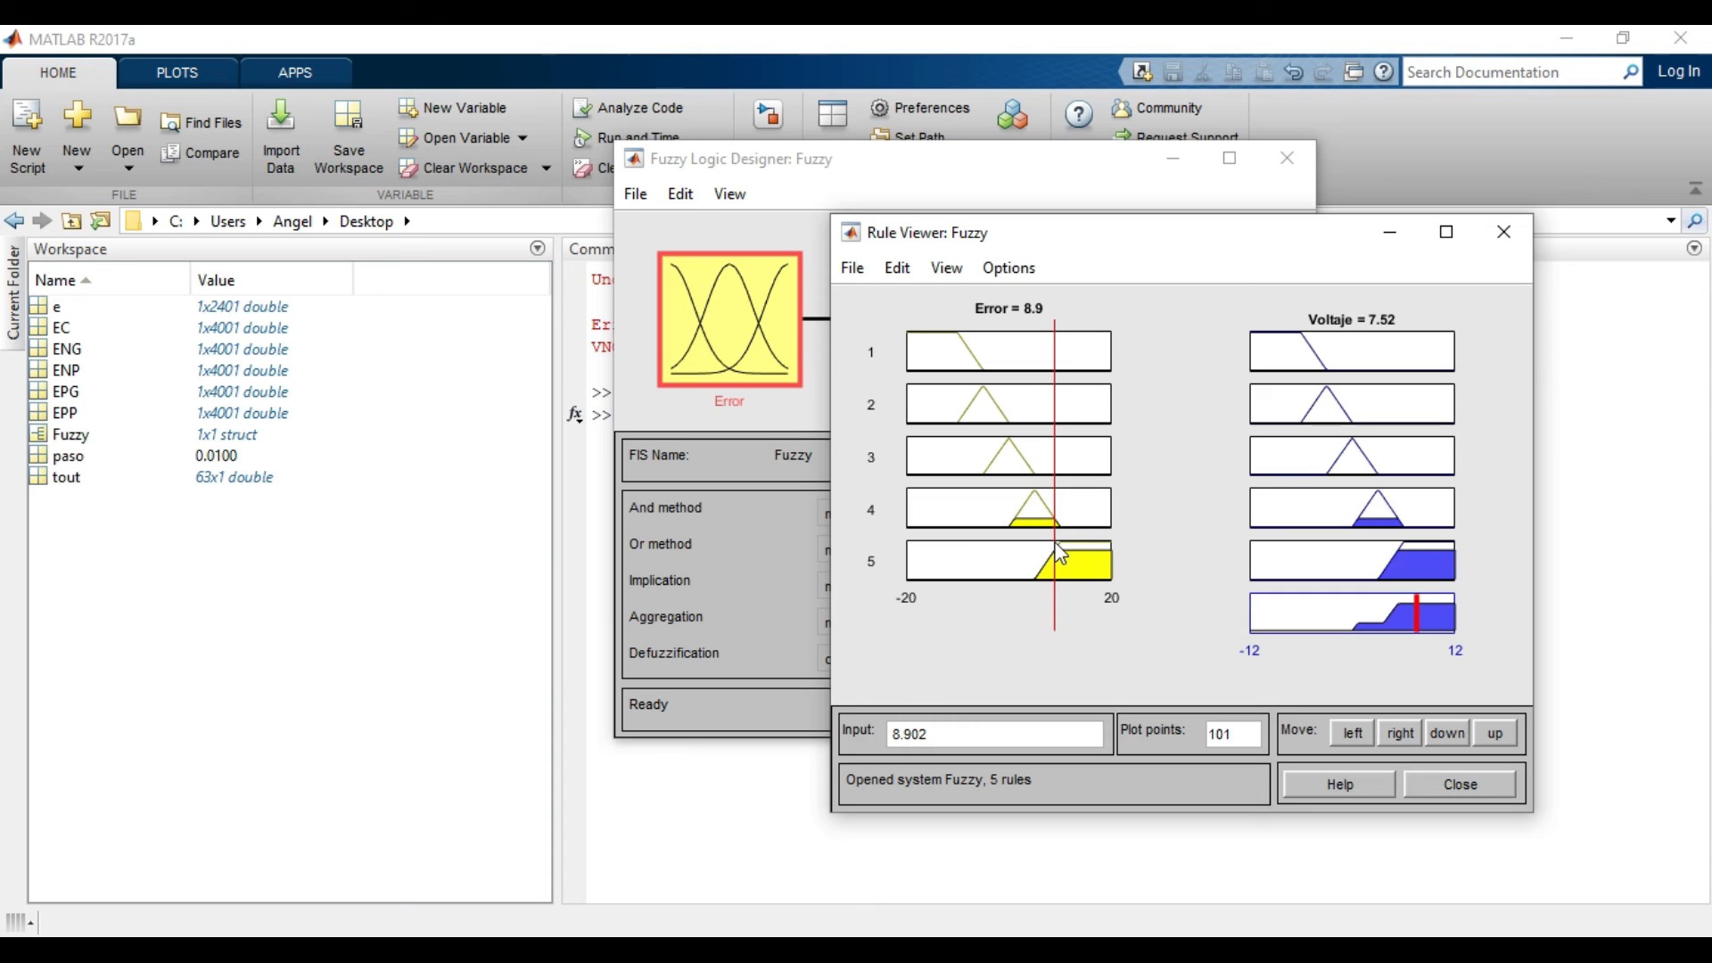
pyautogui.moveTo(1061, 551)
pyautogui.mouseDown()
pyautogui.moveTo(1088, 546)
pyautogui.moveTo(941, 553)
pyautogui.moveTo(1039, 567)
pyautogui.mouseUp()
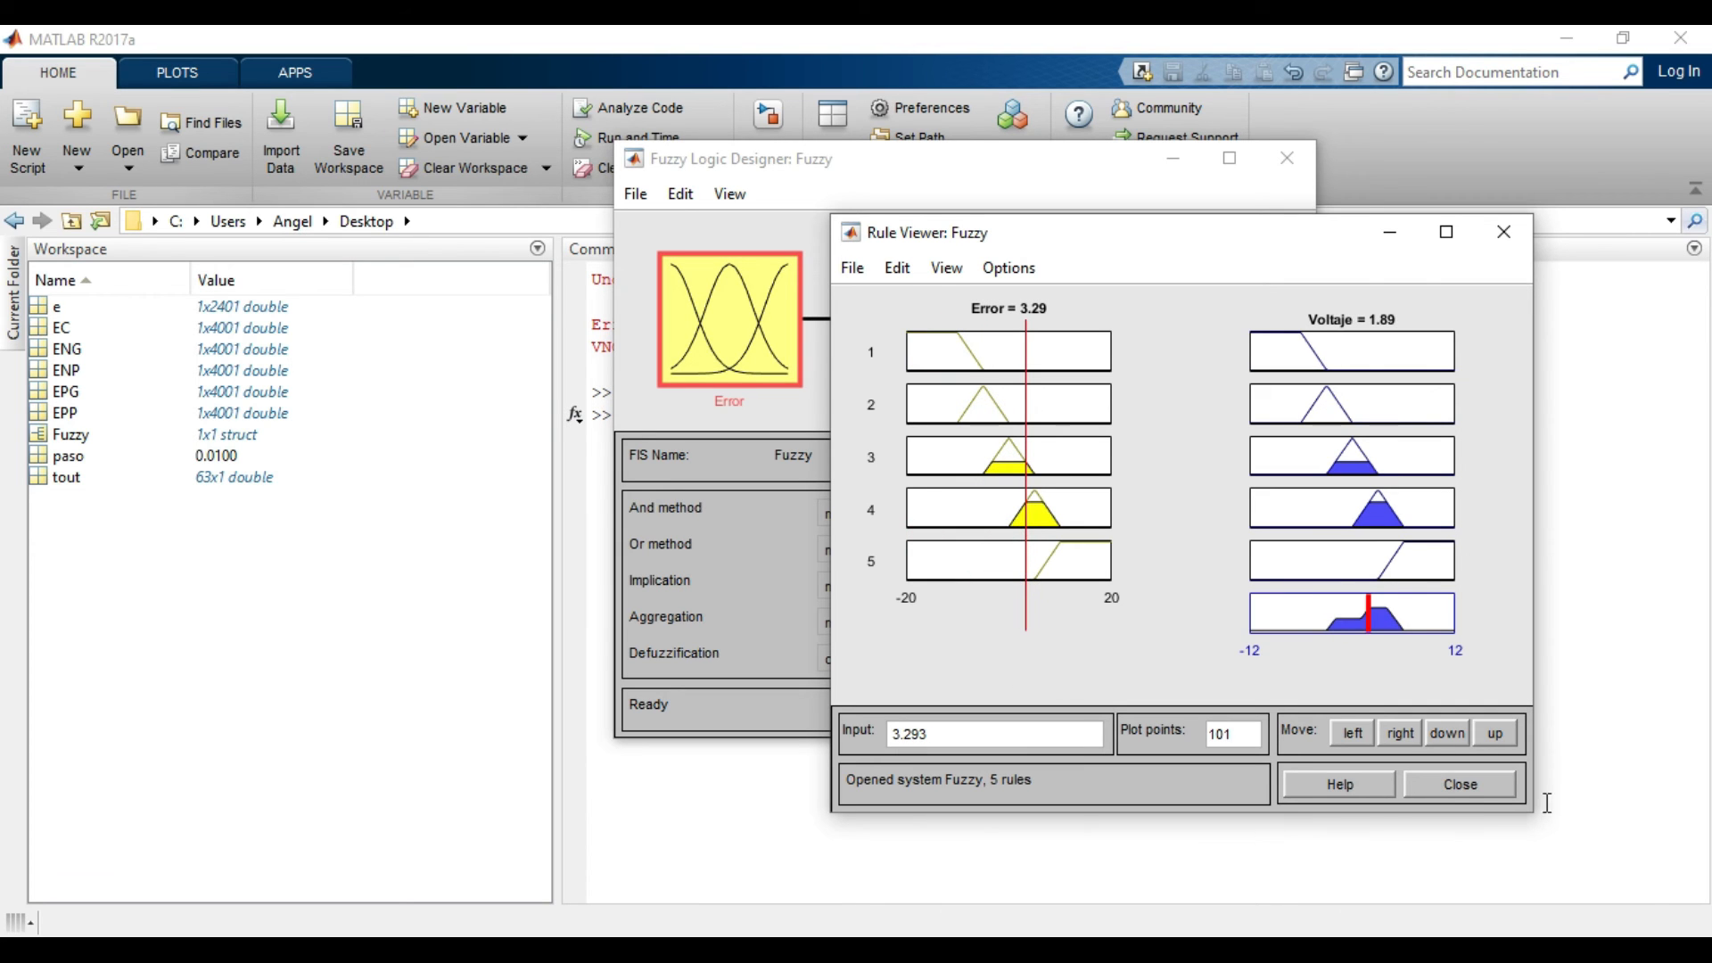
pyautogui.click(1460, 787)
# Open the Surface Viewer, examine the Error-to-Voltaje control curve across the input range, and close the viewer.
pyautogui.click(731, 193)
pyautogui.click(765, 256)
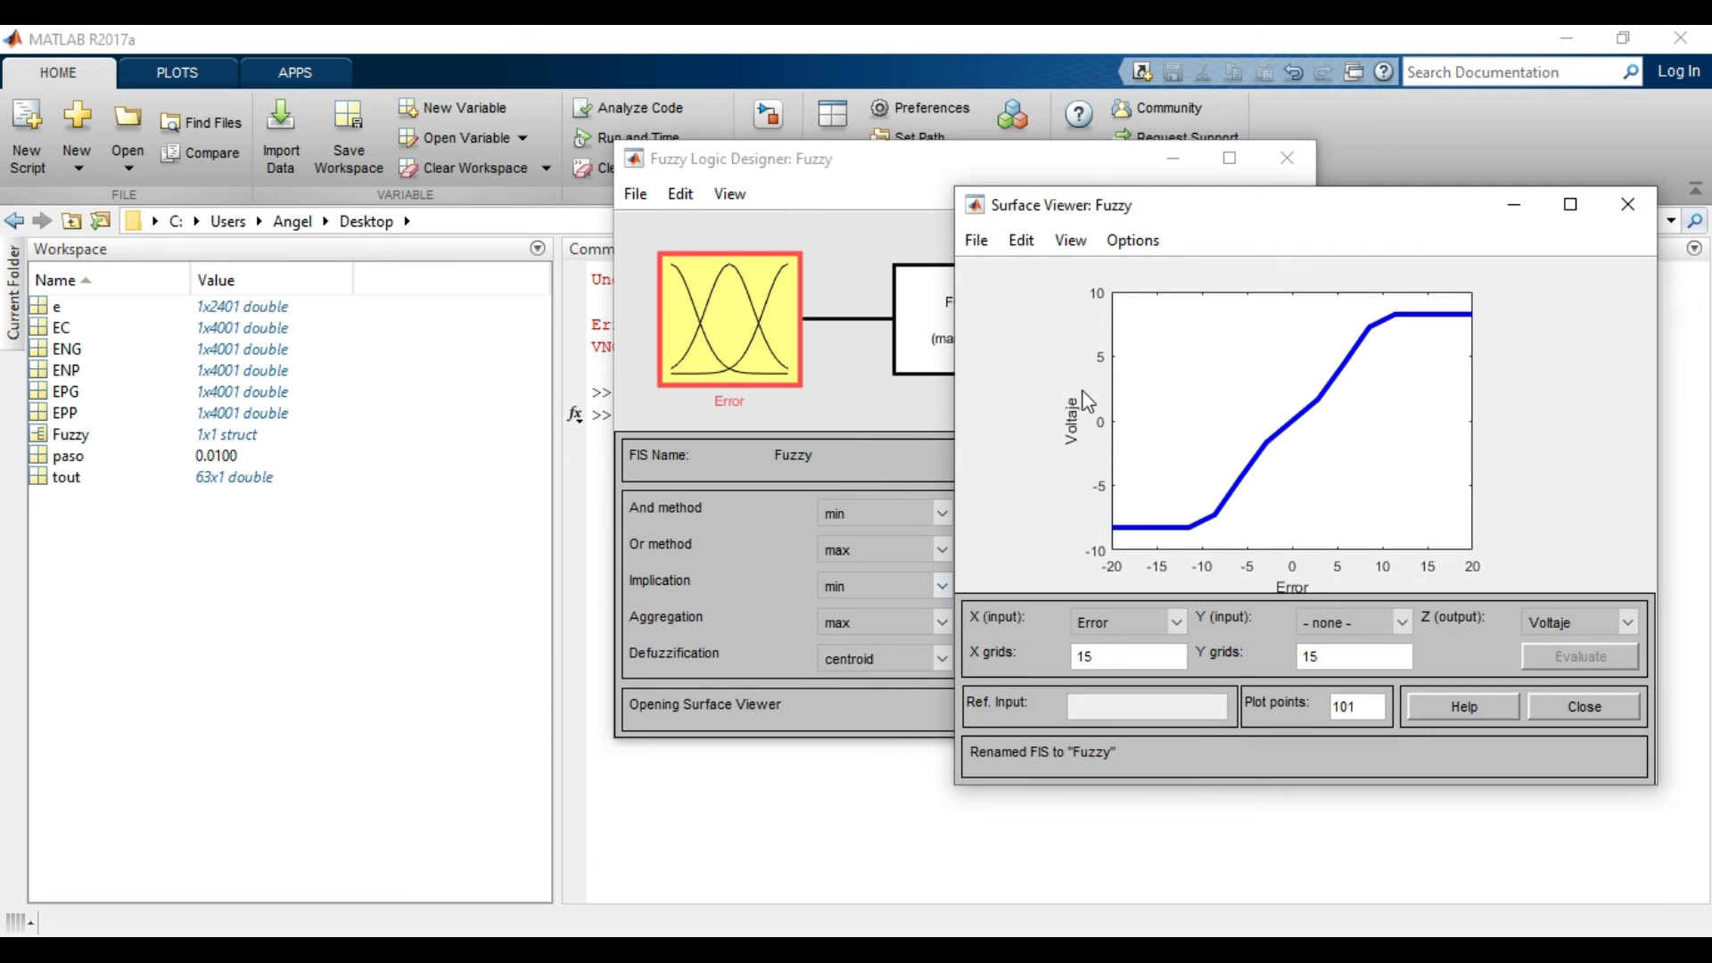
pyautogui.moveTo(1165, 213); pyautogui.dragTo(806, 195)
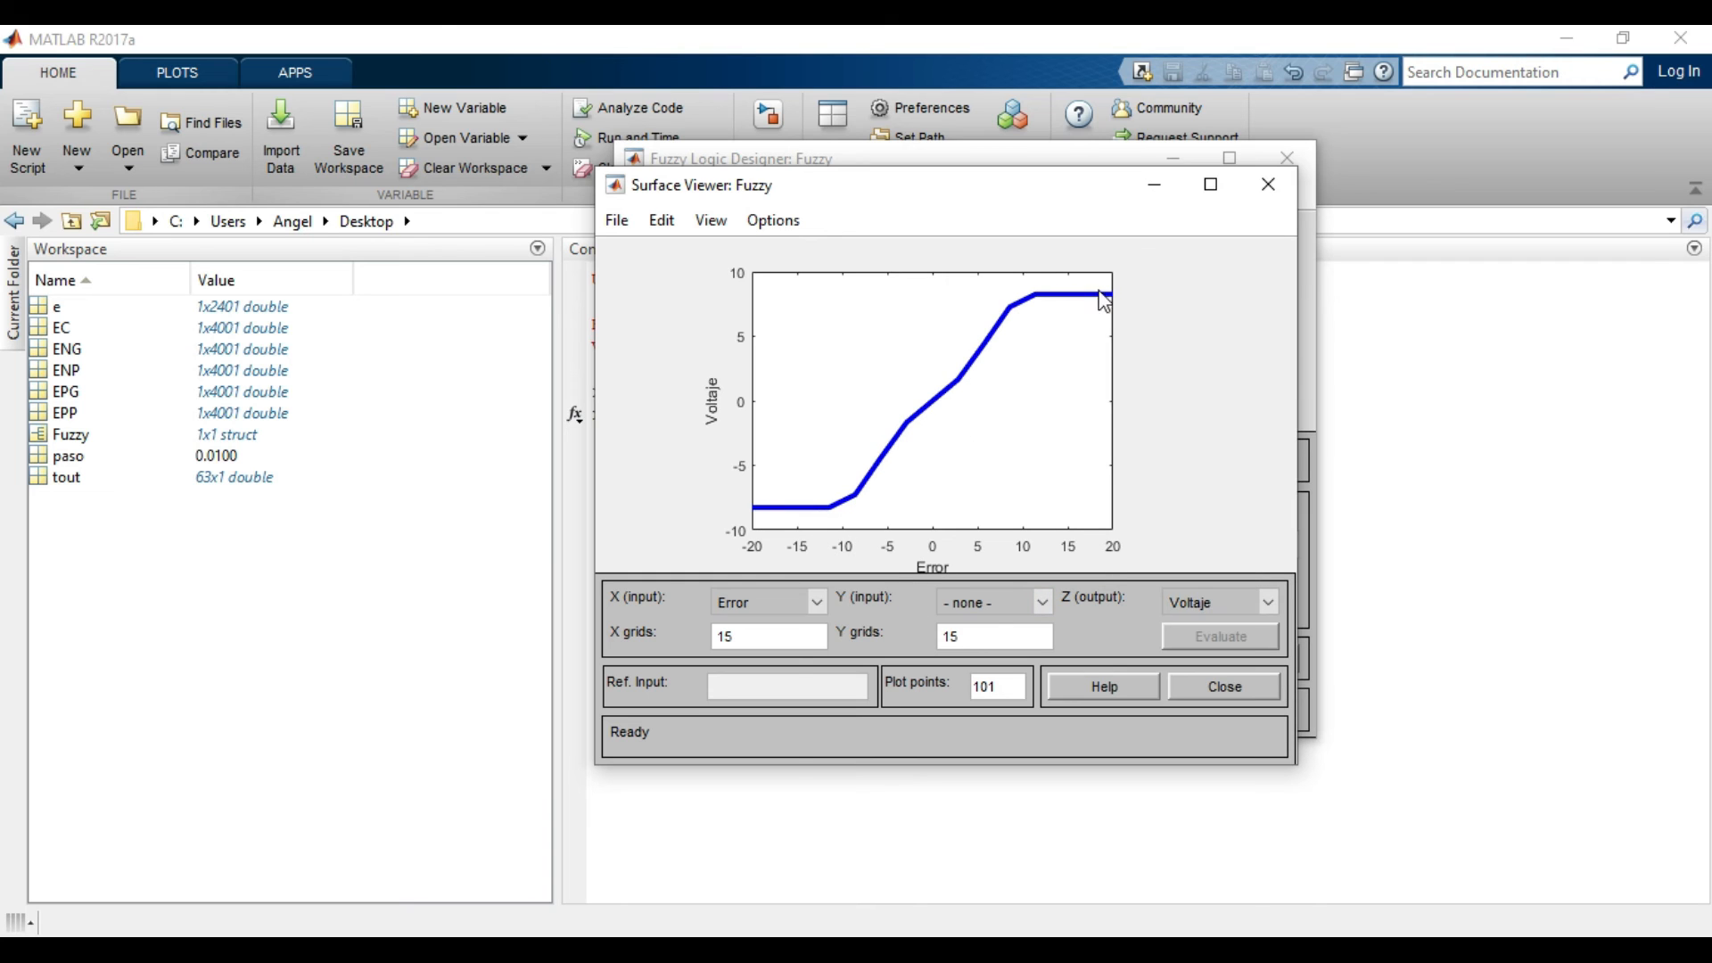
pyautogui.click(1083, 416)
pyautogui.click(780, 357)
pyautogui.click(1017, 427)
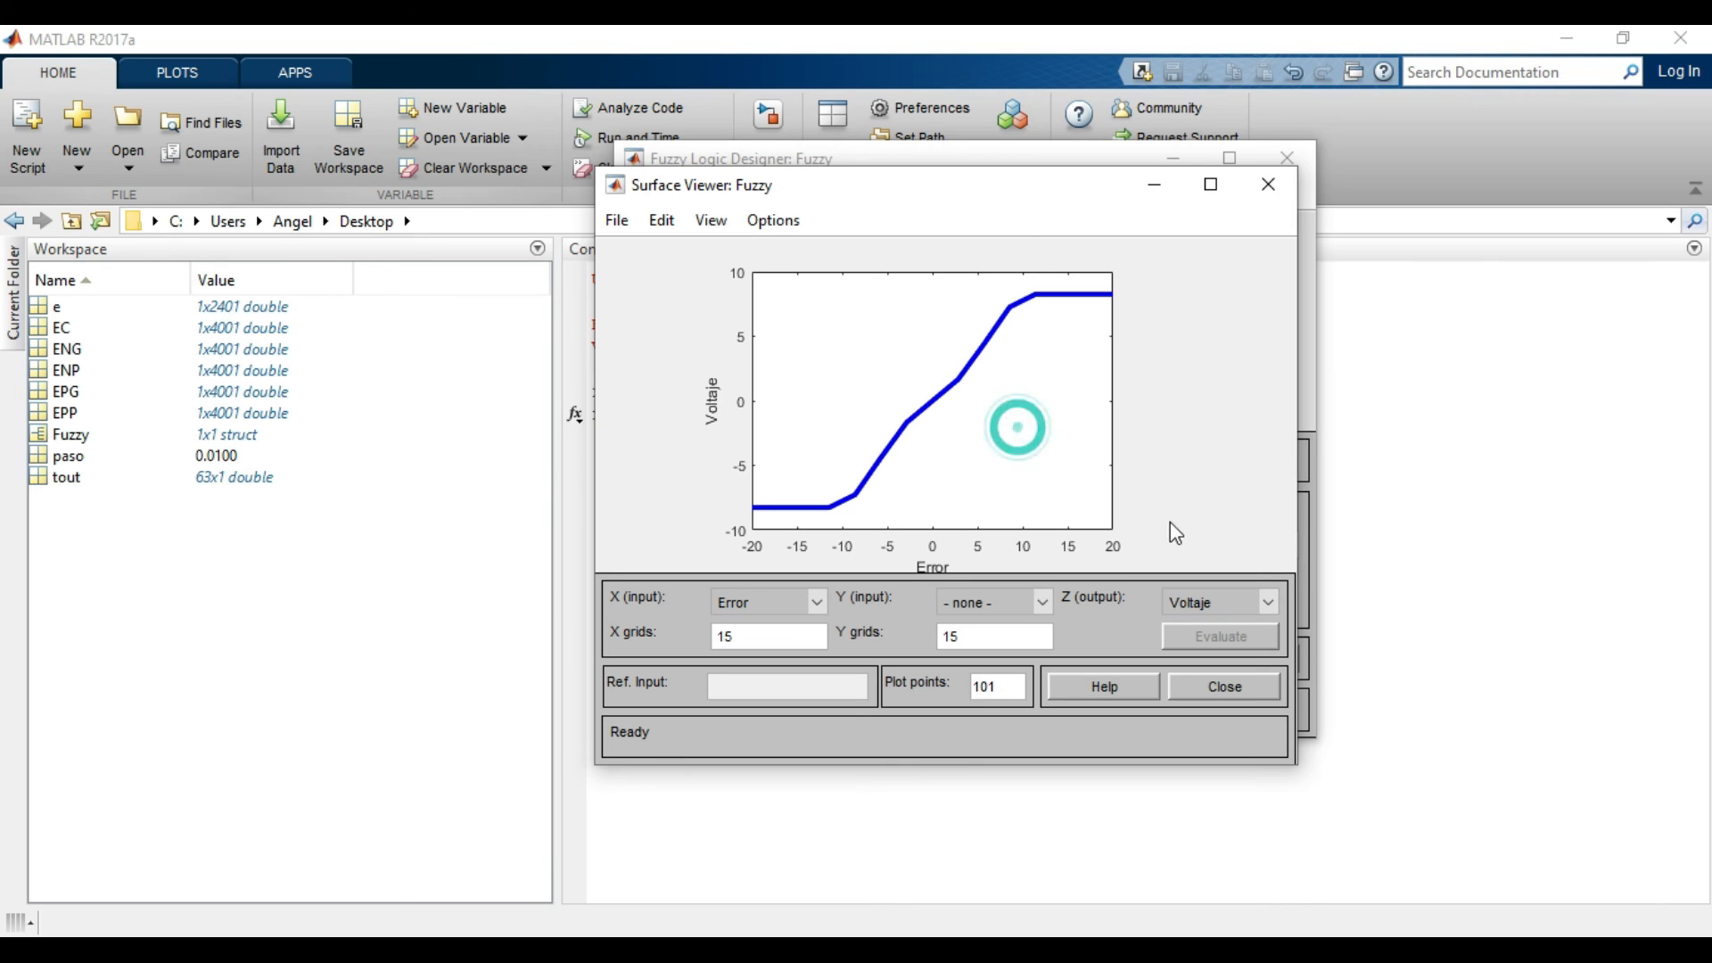
pyautogui.click(851, 350)
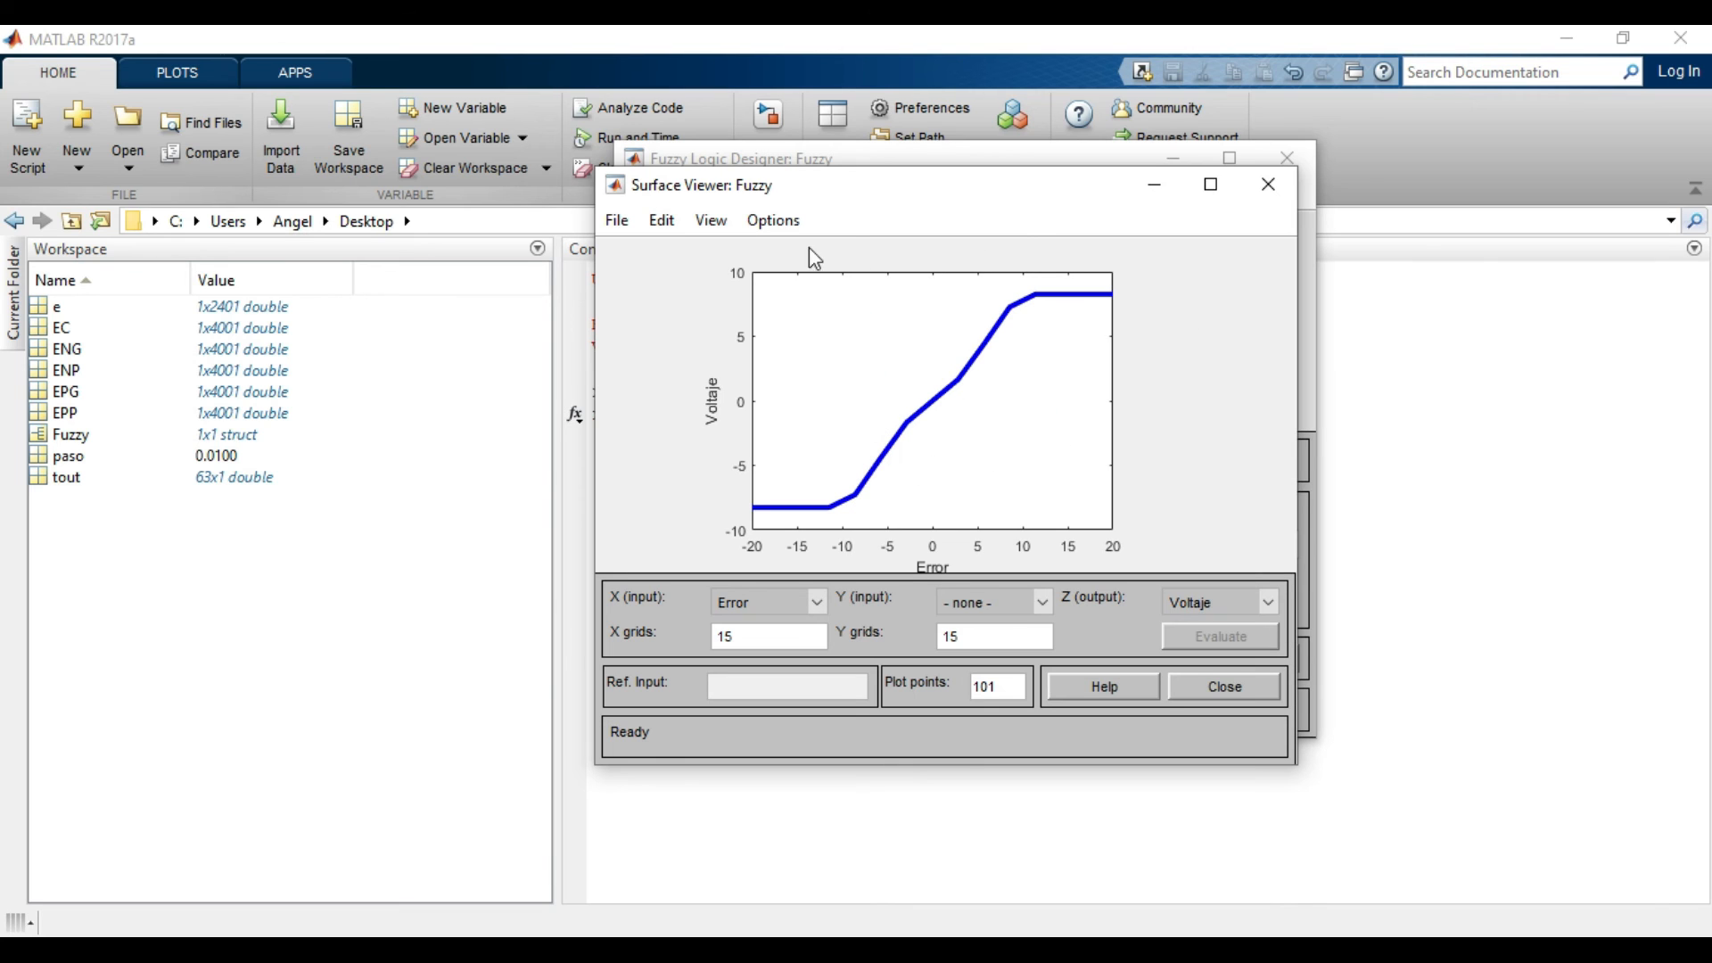
pyautogui.click(617, 220)
pyautogui.click(669, 489)
pyautogui.click(1268, 184)
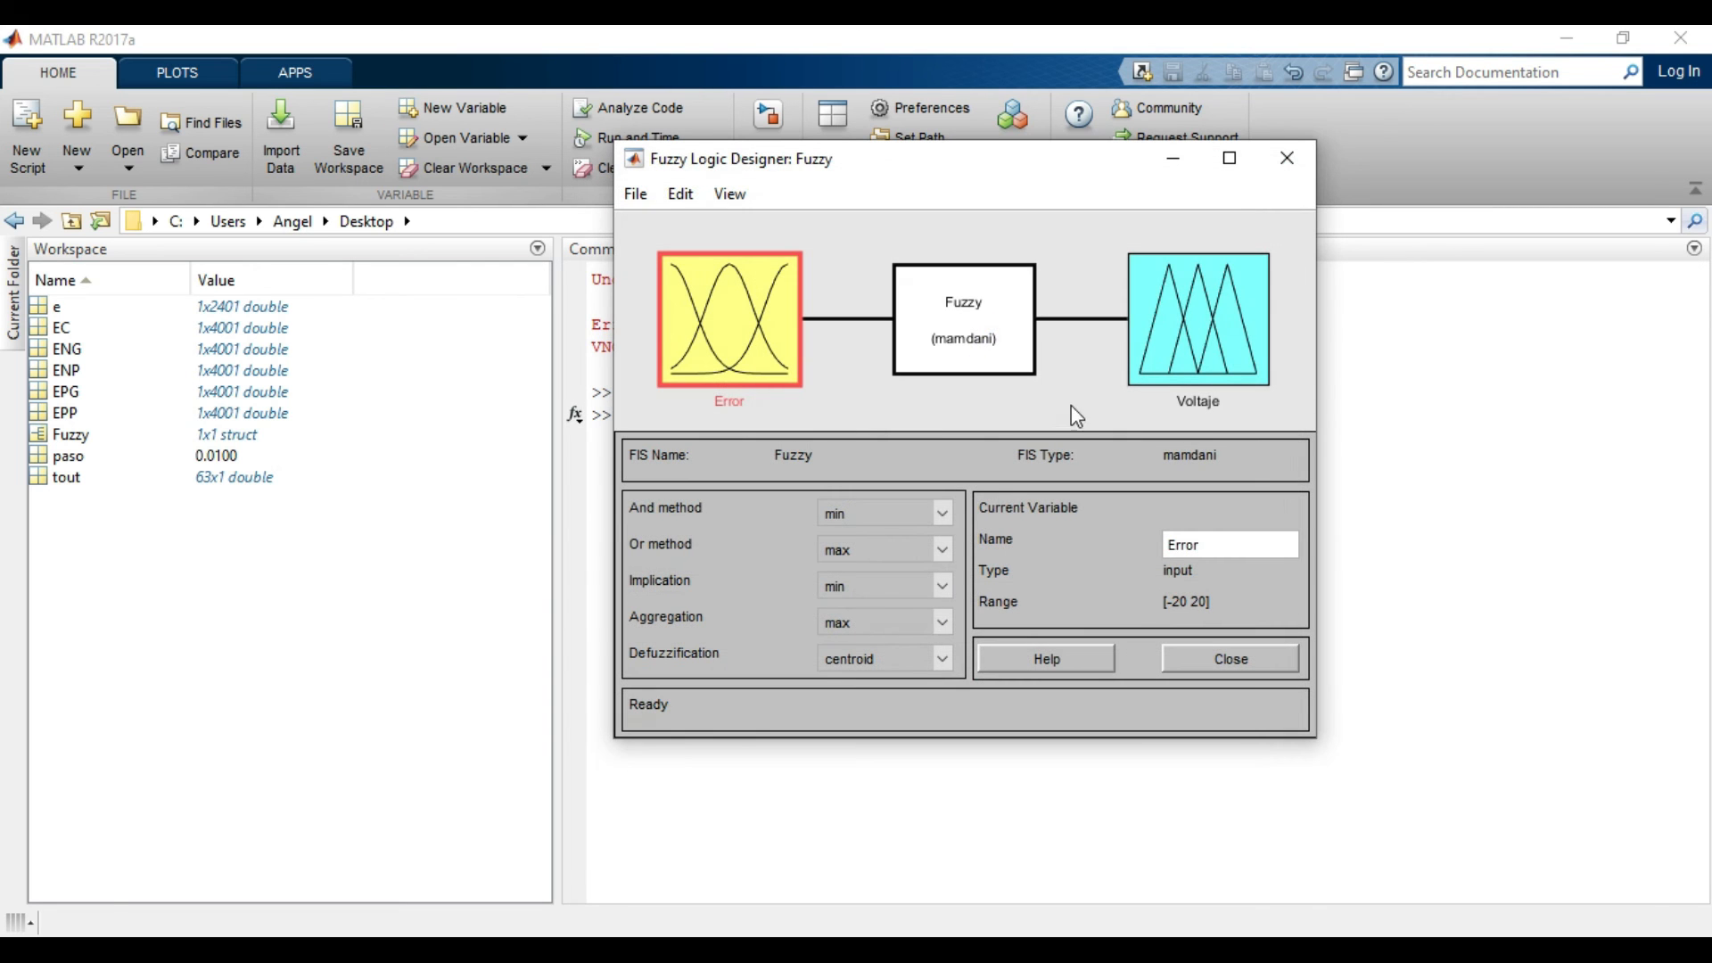
# Minimise the Fuzzy Logic Designer and switch to the untitled Simulink model.
pyautogui.click(1173, 159)
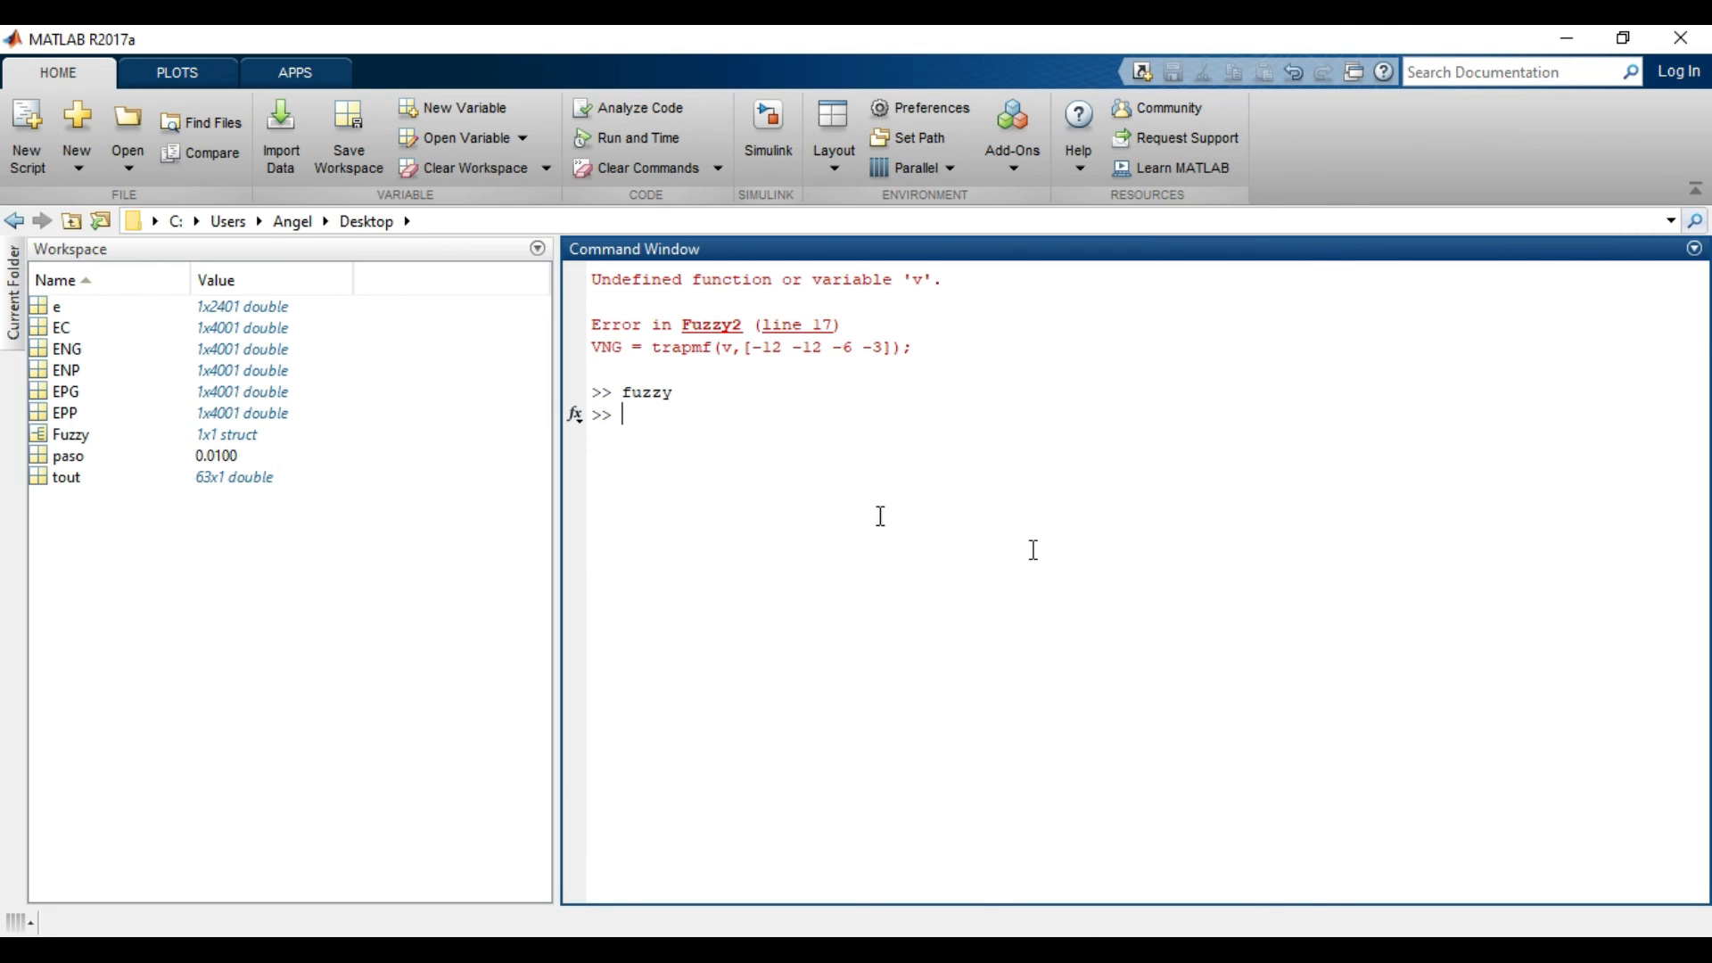
pyautogui.moveTo(1234, 819)
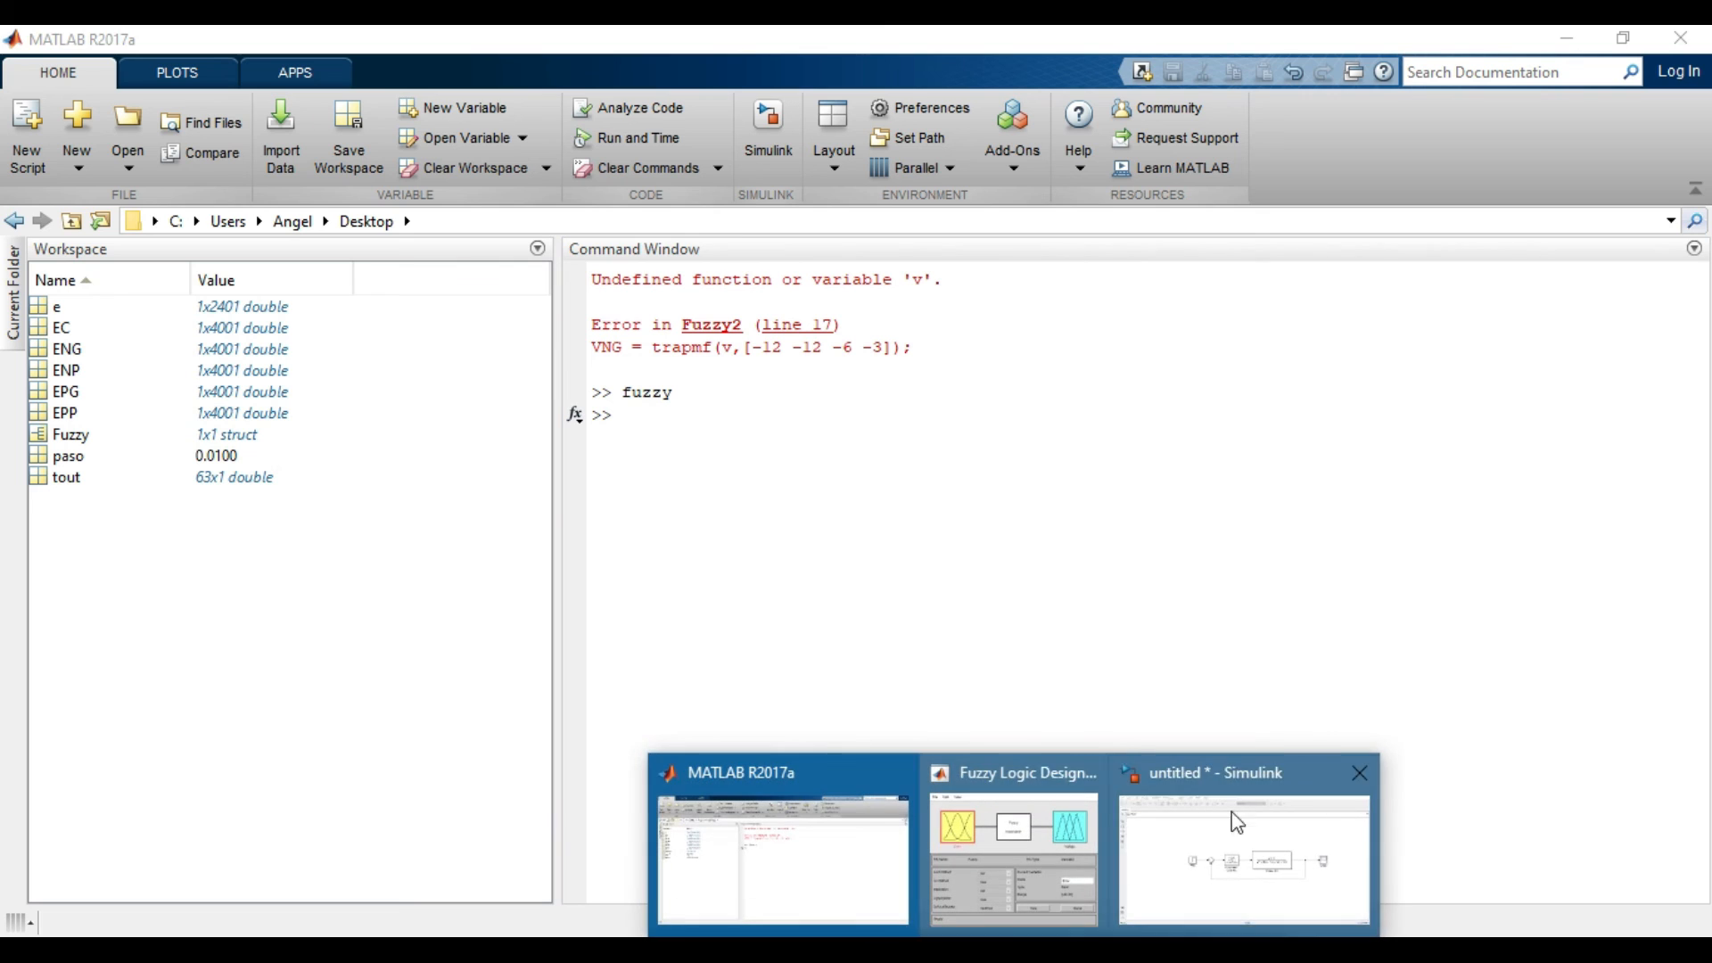
pyautogui.click(1258, 866)
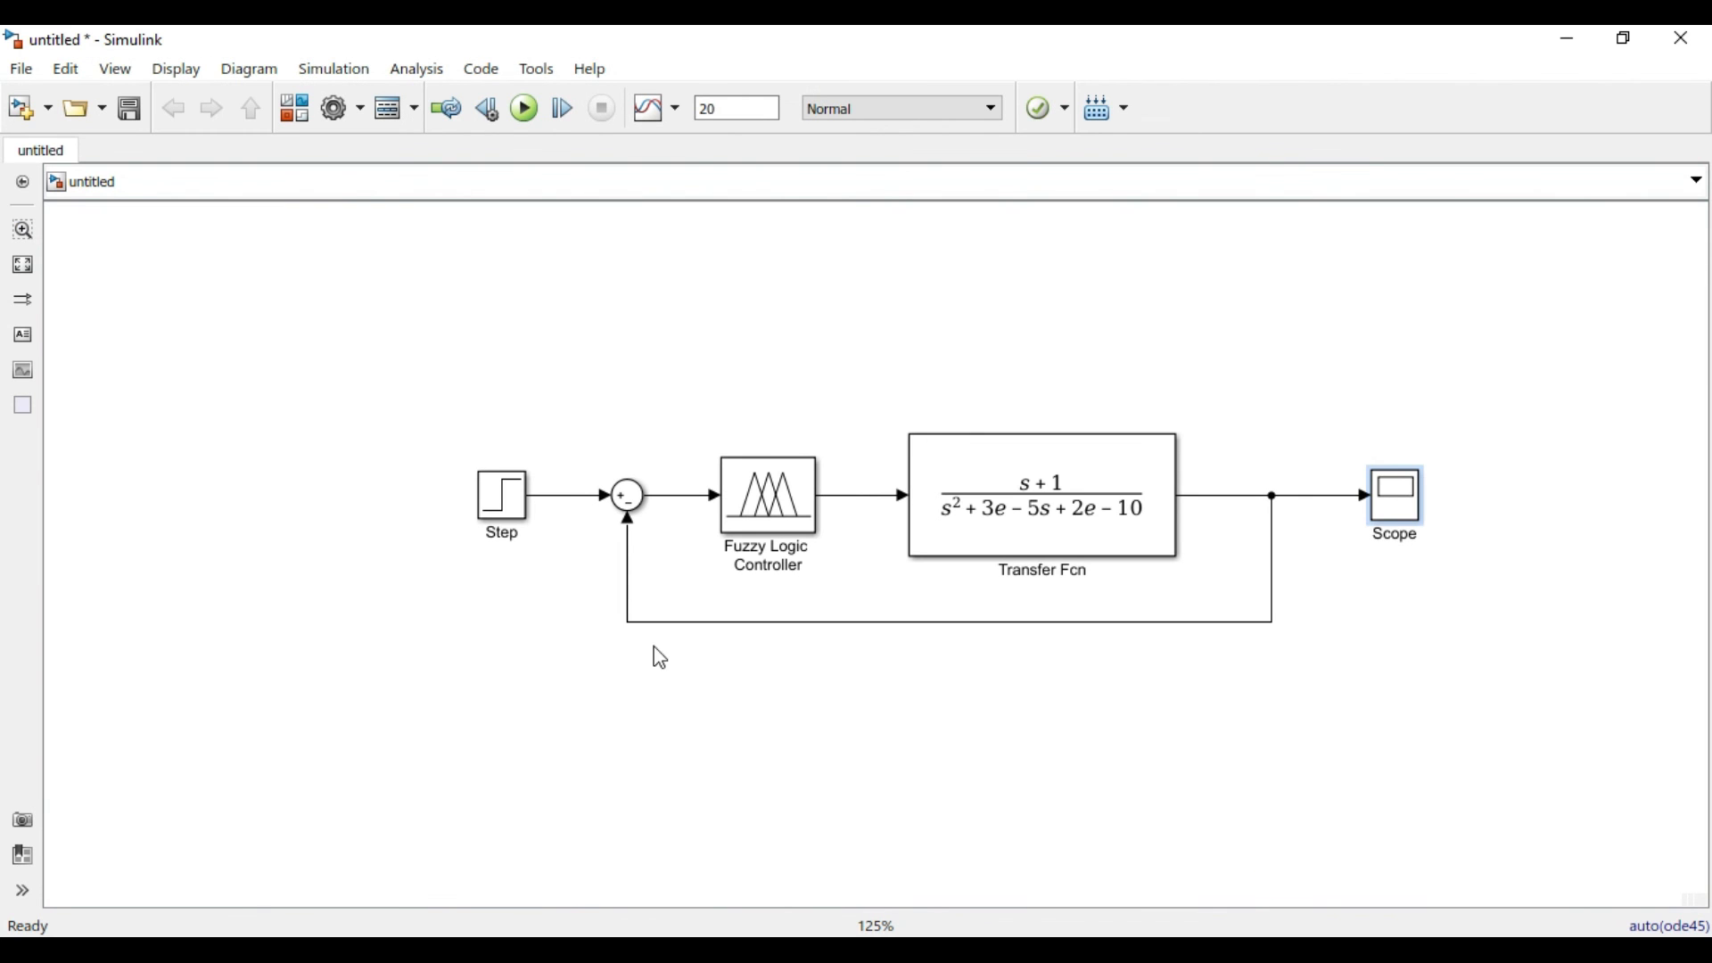
# Rename the Transfer Fcn block as "Mecanismo de la impresora".
pyautogui.click(986, 527)
pyautogui.click(1039, 566)
pyautogui.click(1040, 575)
pyautogui.click(1047, 577)
pyautogui.click(1000, 575)
pyautogui.click(1045, 571)
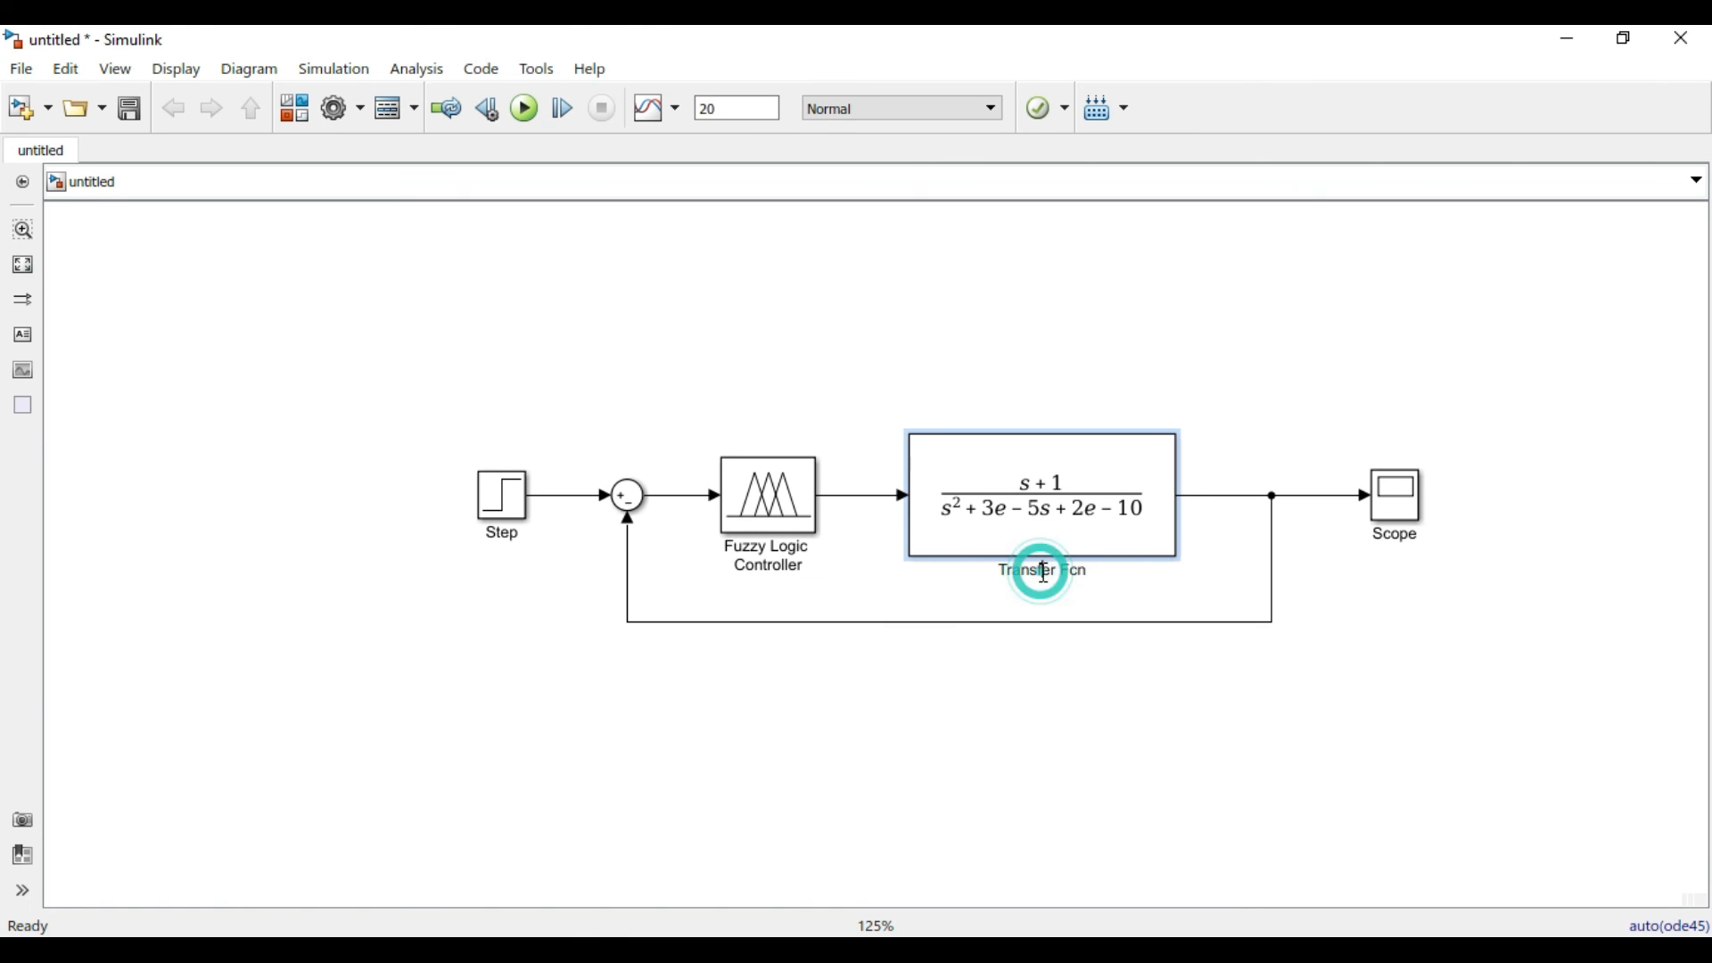
pyautogui.press('BackSpace')
pyautogui.press('BackSpace')
pyautogui.press('BackSpace')
pyautogui.press('BackSpace')
pyautogui.press('BackSpace')
pyautogui.press('BackSpace')
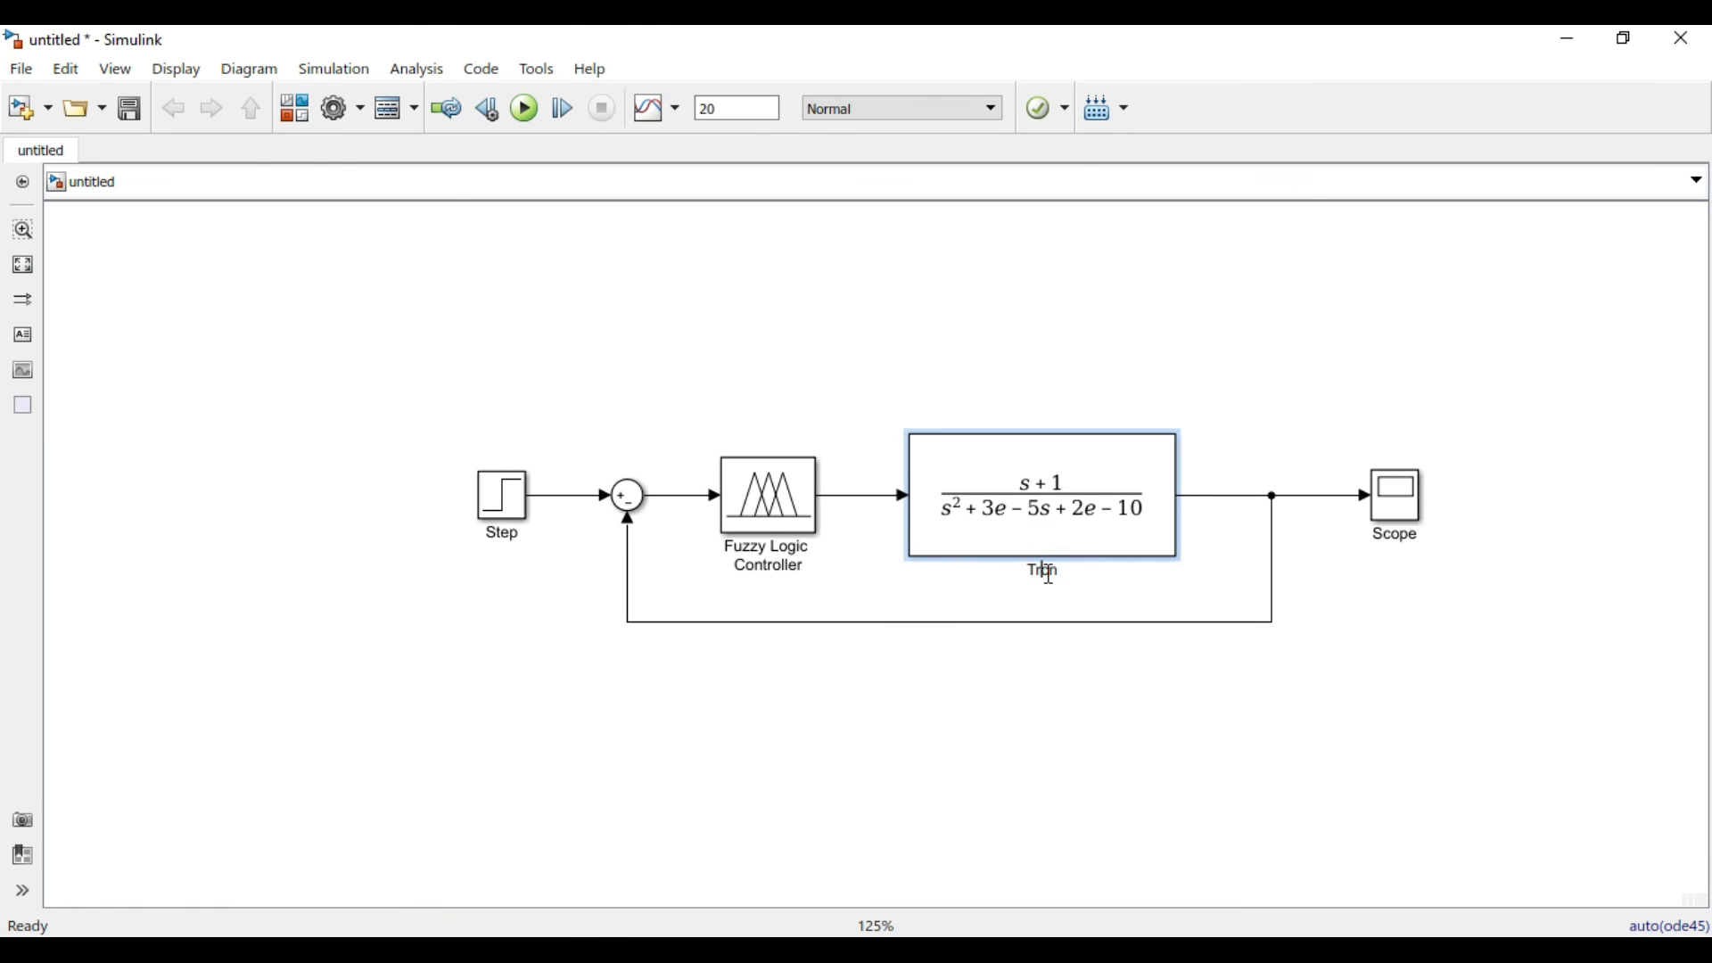
pyautogui.write('Mecanismo de la impresora')
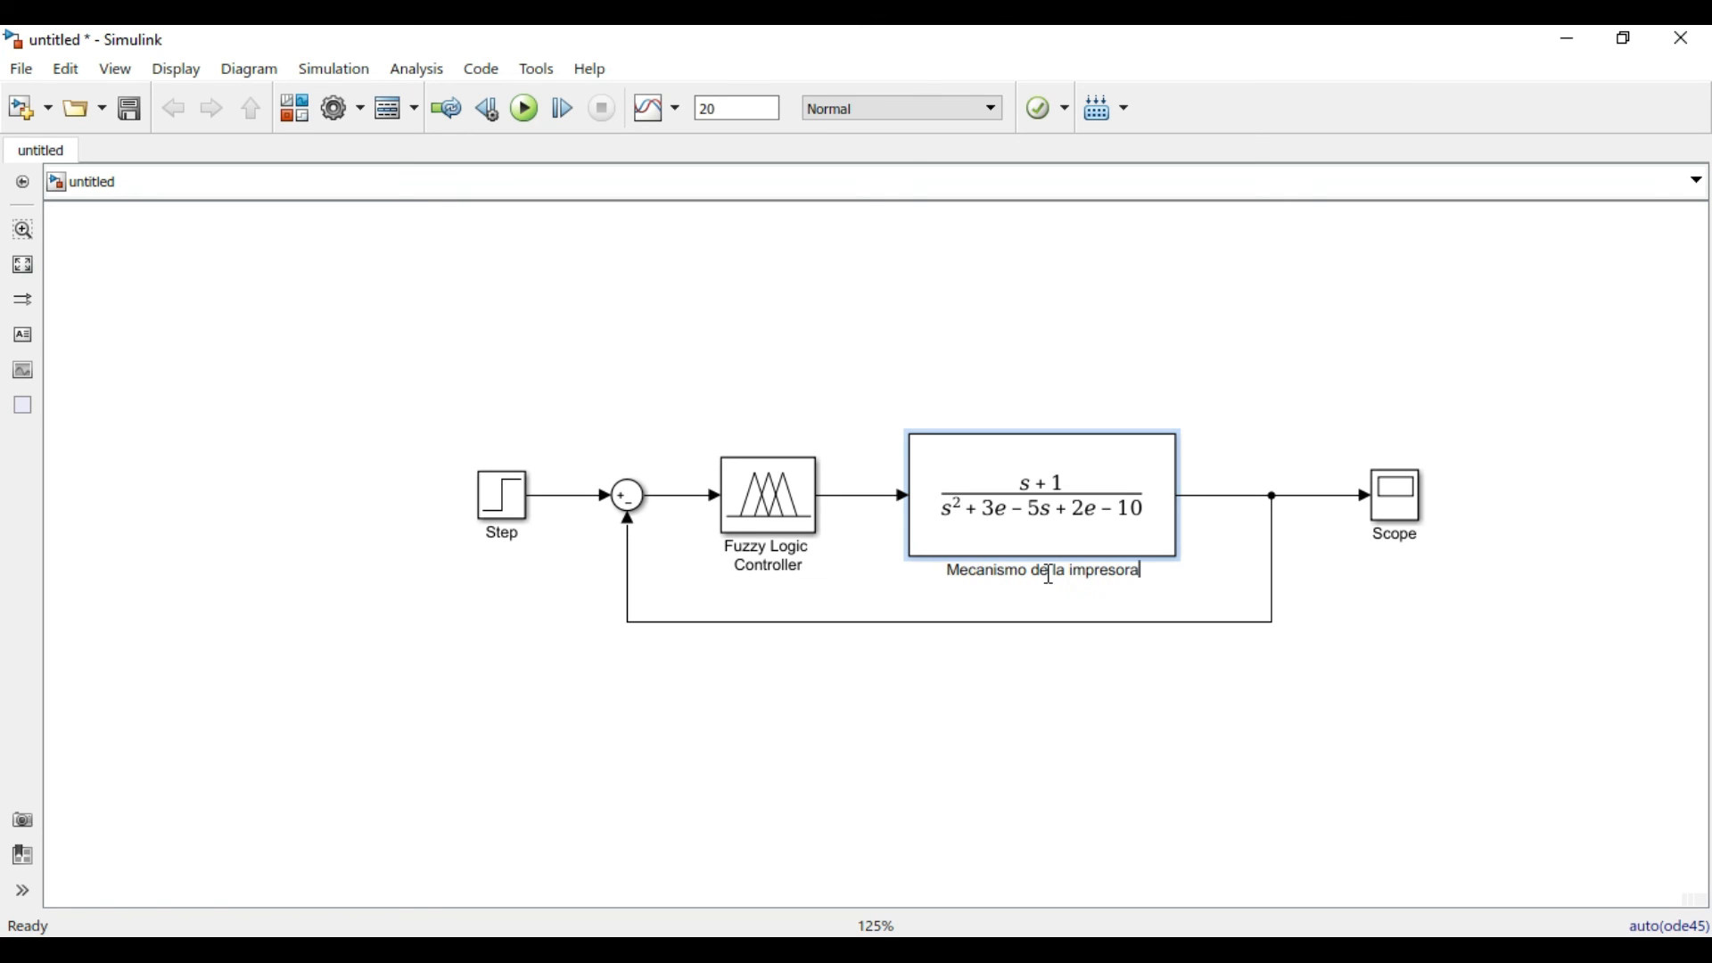
pyautogui.click(1104, 684)
pyautogui.click(1084, 489)
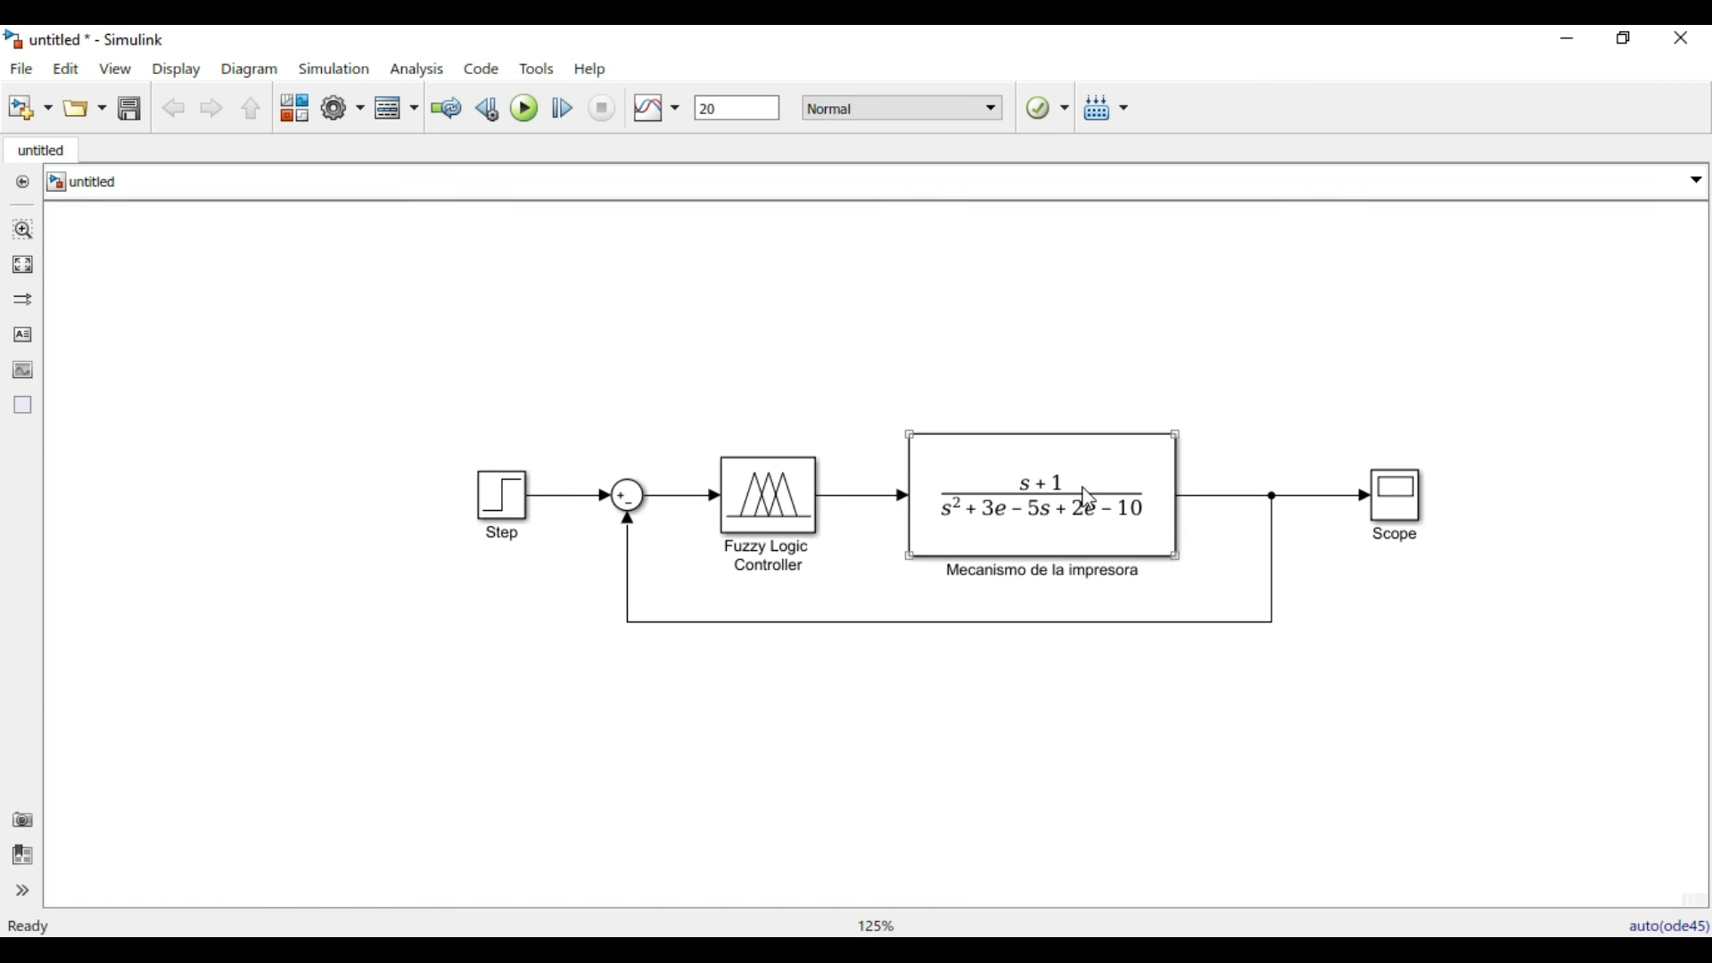
# Review the Step block's parameters, checking its final value, and accept them without changes.
pyautogui.click(493, 500)
pyautogui.doubleClick(495, 505)
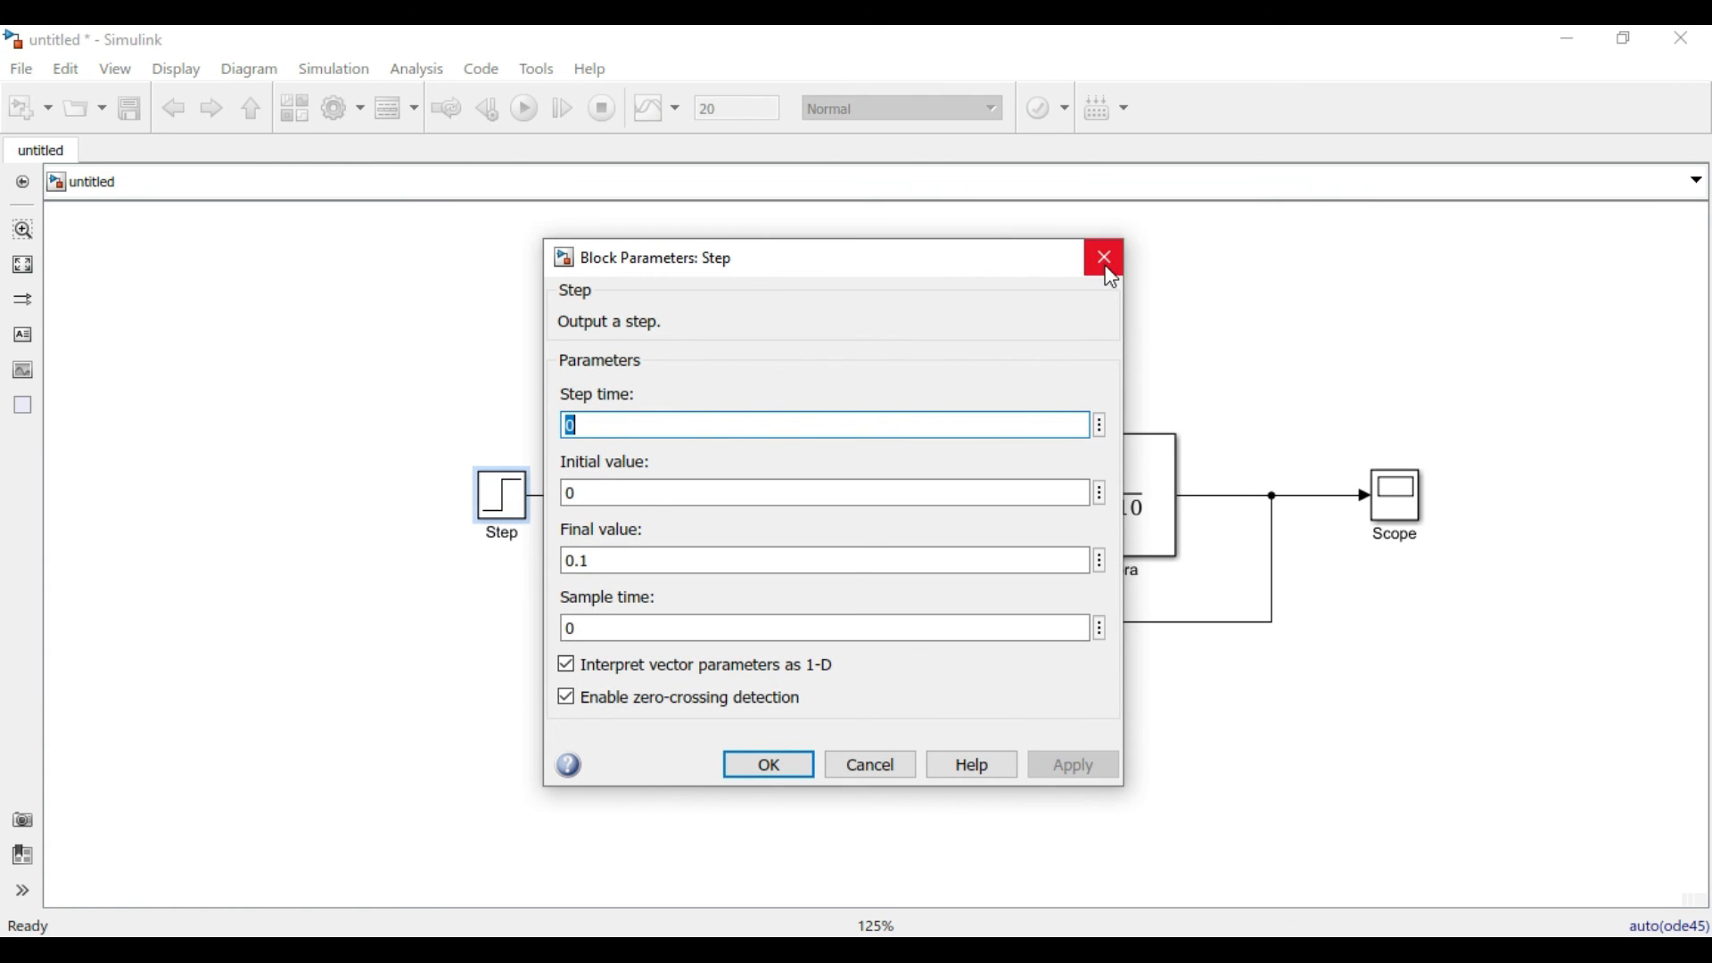
pyautogui.doubleClick(619, 558)
pyautogui.click(582, 565)
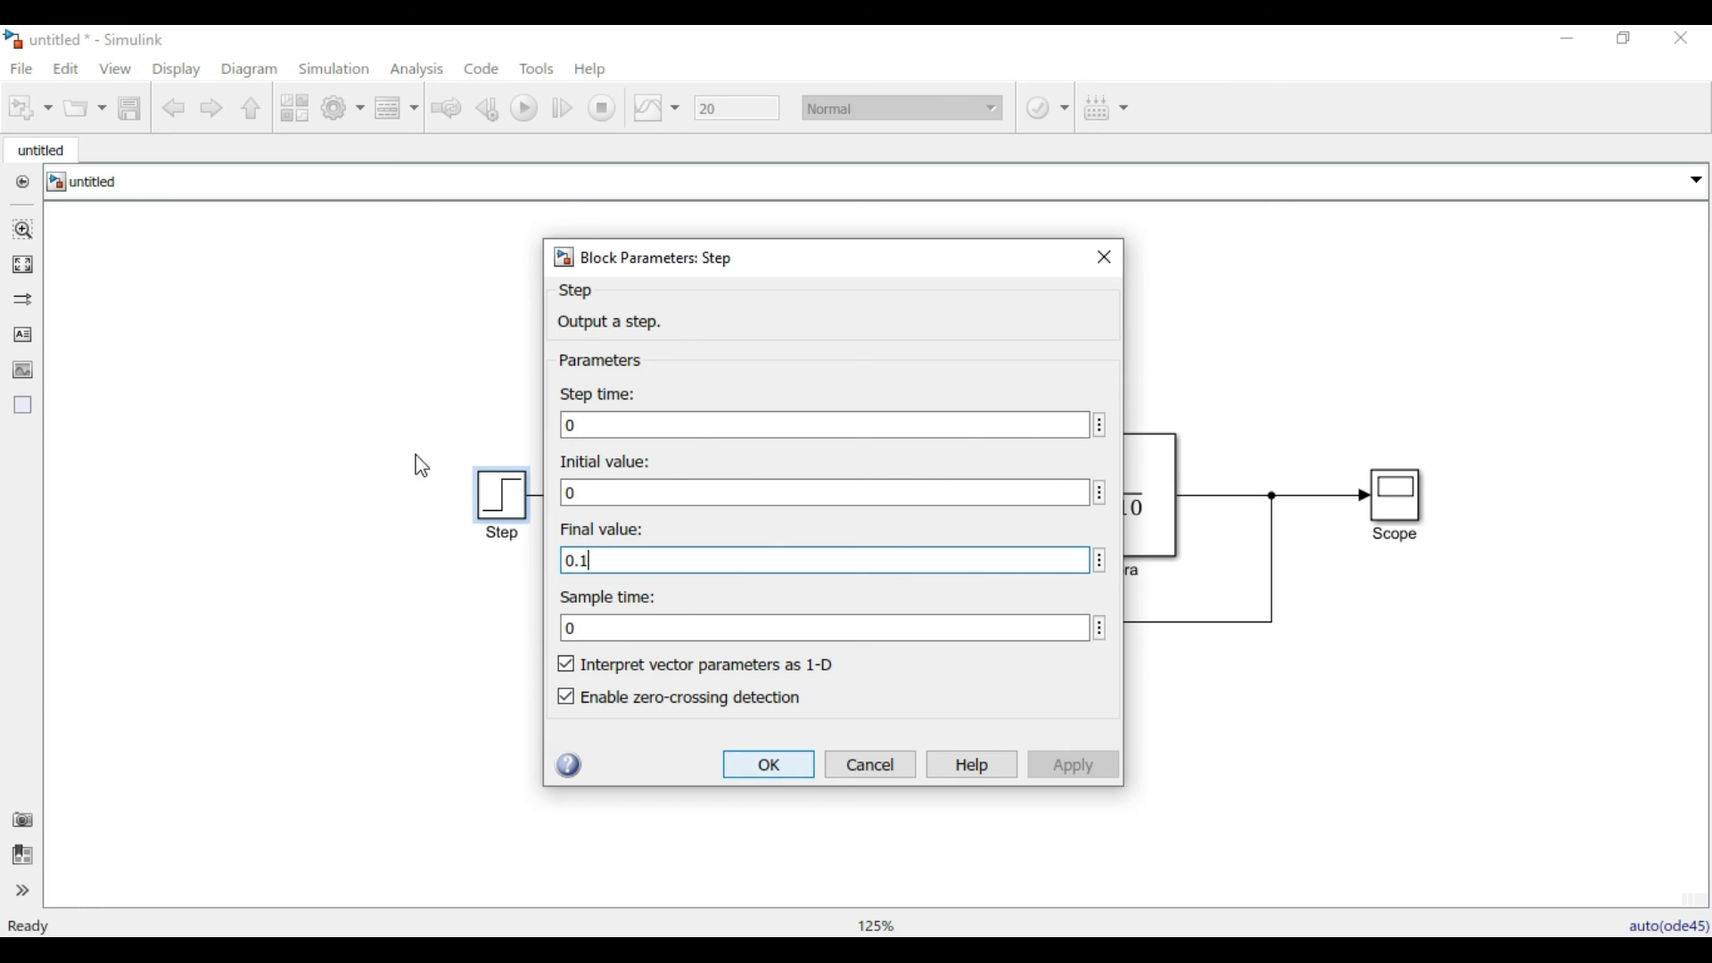
pyautogui.click(764, 769)
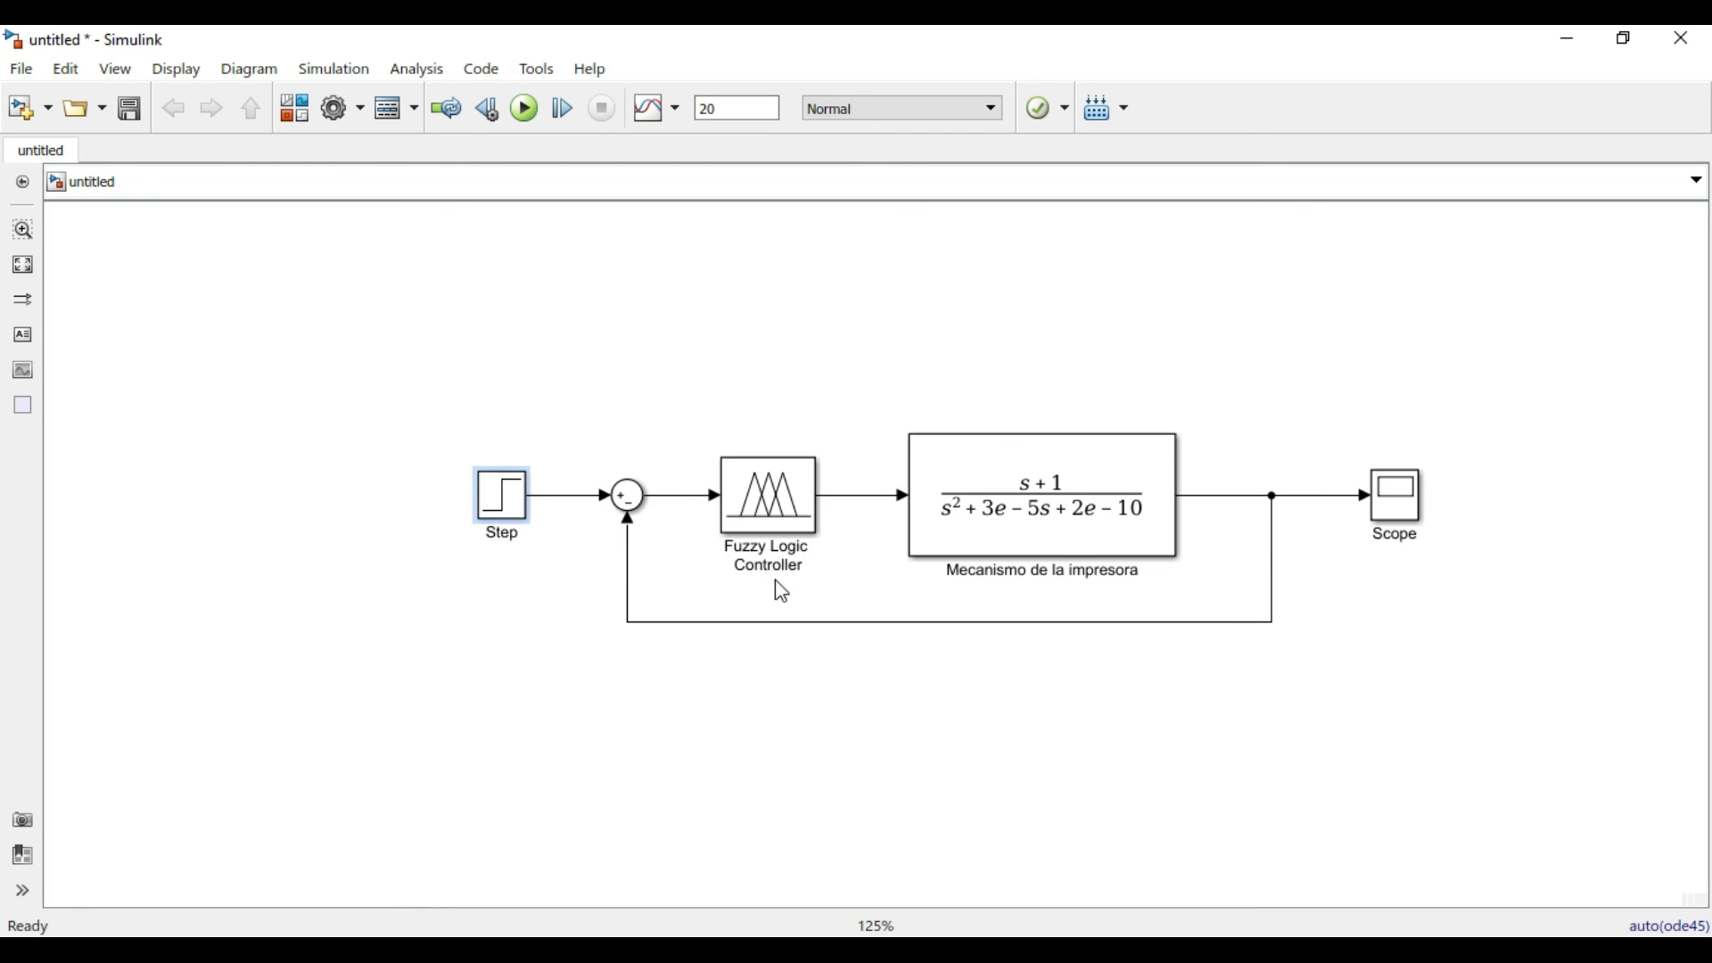
# Close the Fuzzy Logic Designer and check the FIS name in the Fuzzy Logic Controller block's parameters, accepting it as is.
pyautogui.doubleClick(798, 522)
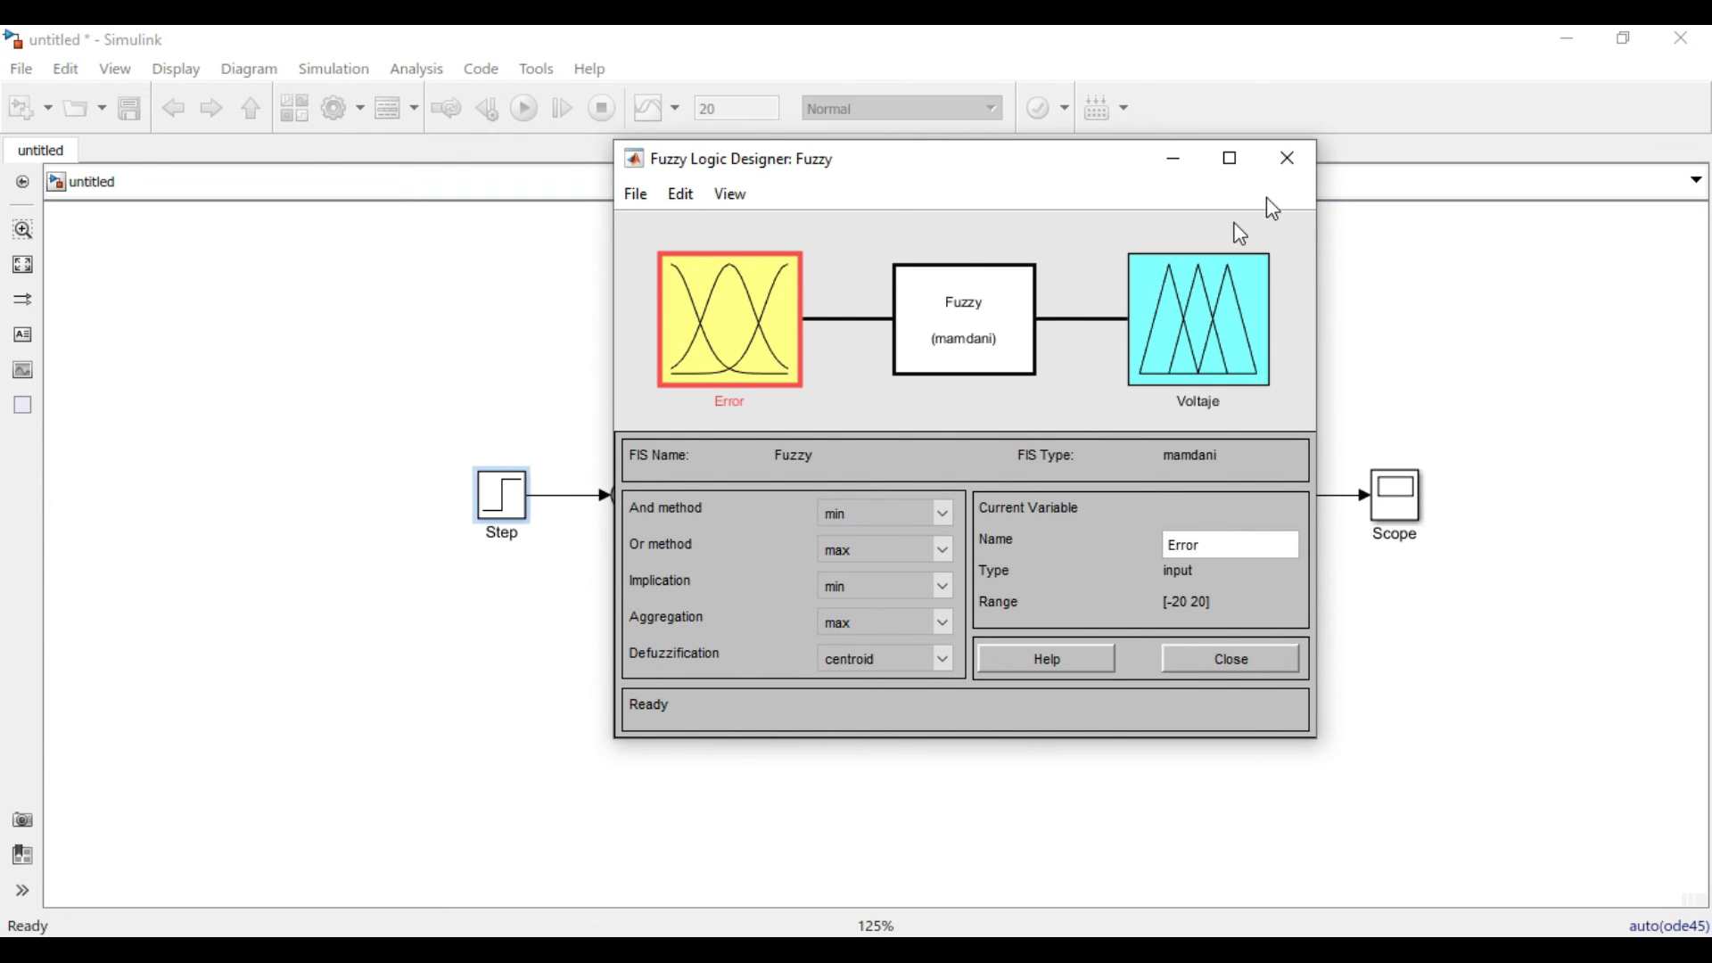
pyautogui.click(1288, 159)
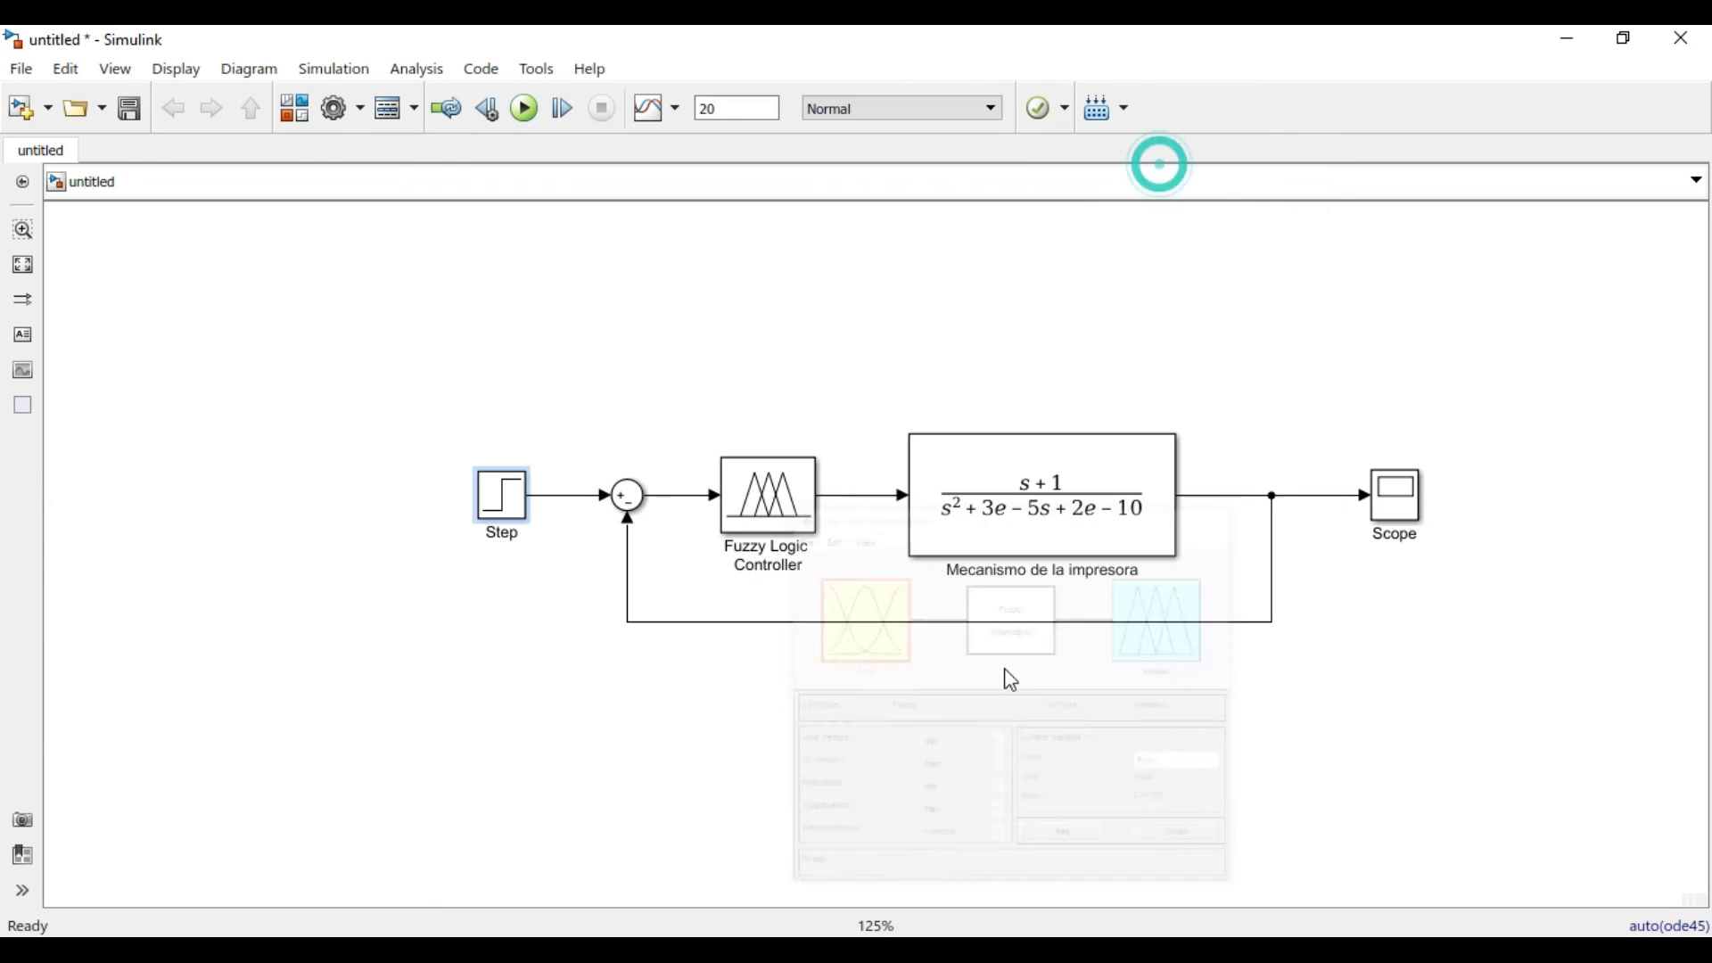
pyautogui.click(776, 522)
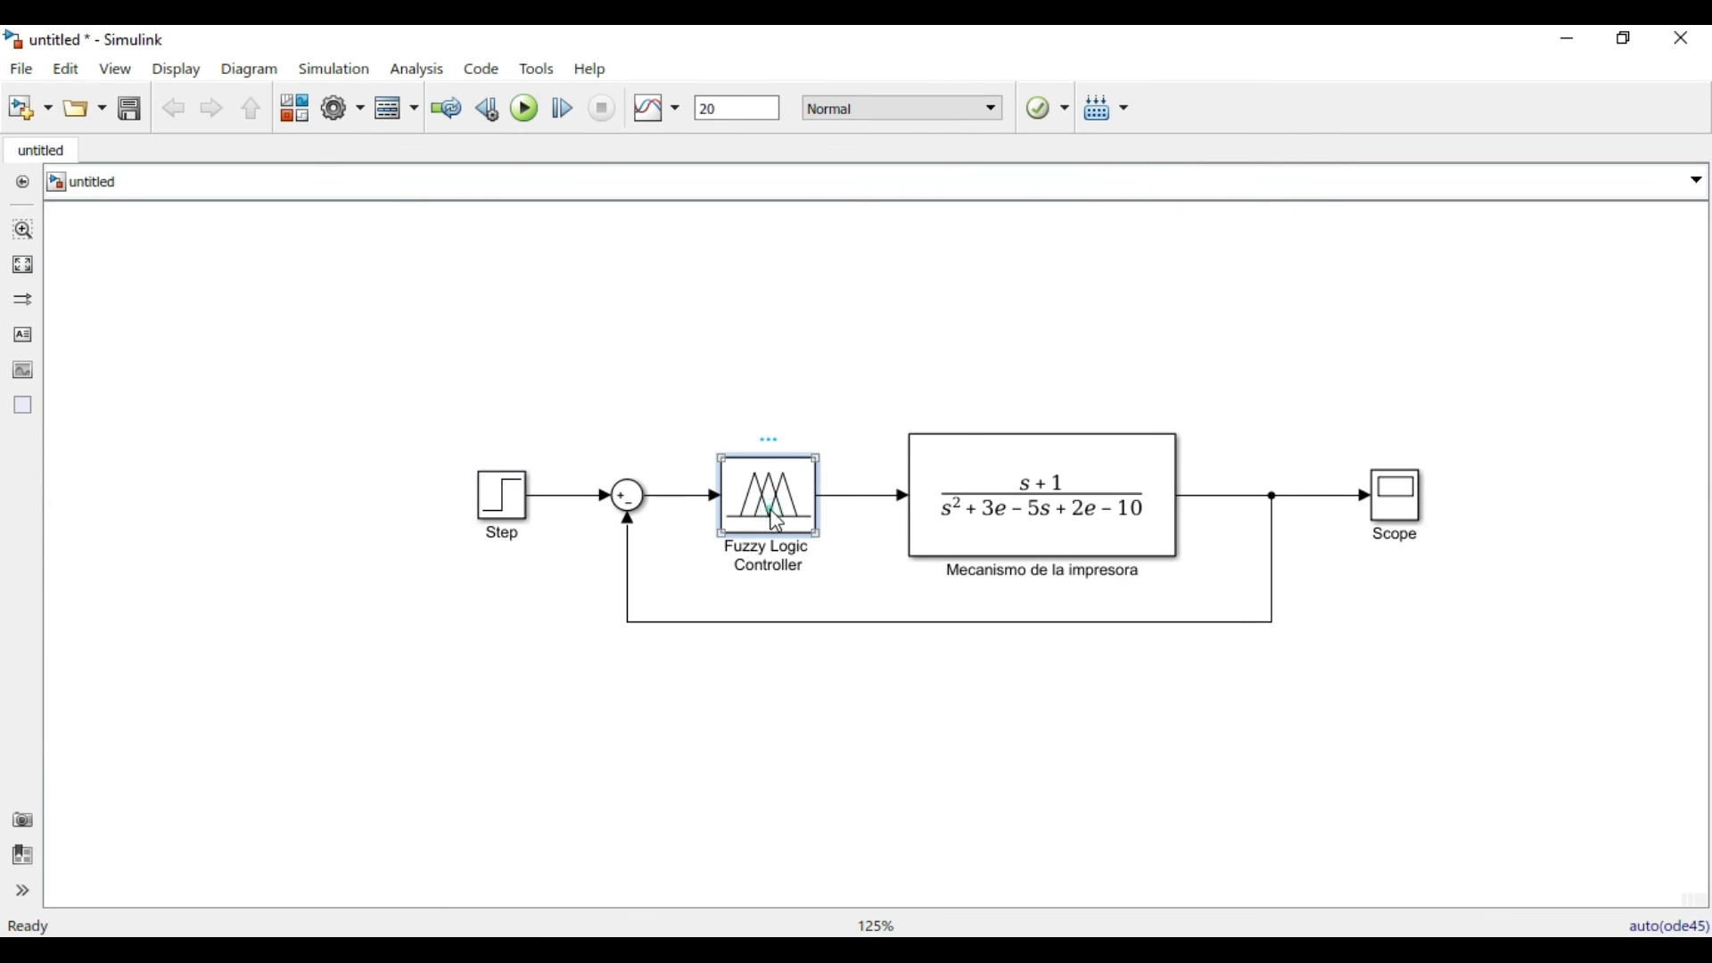
pyautogui.doubleClick(777, 522)
pyautogui.doubleClick(923, 586)
pyautogui.click(915, 584)
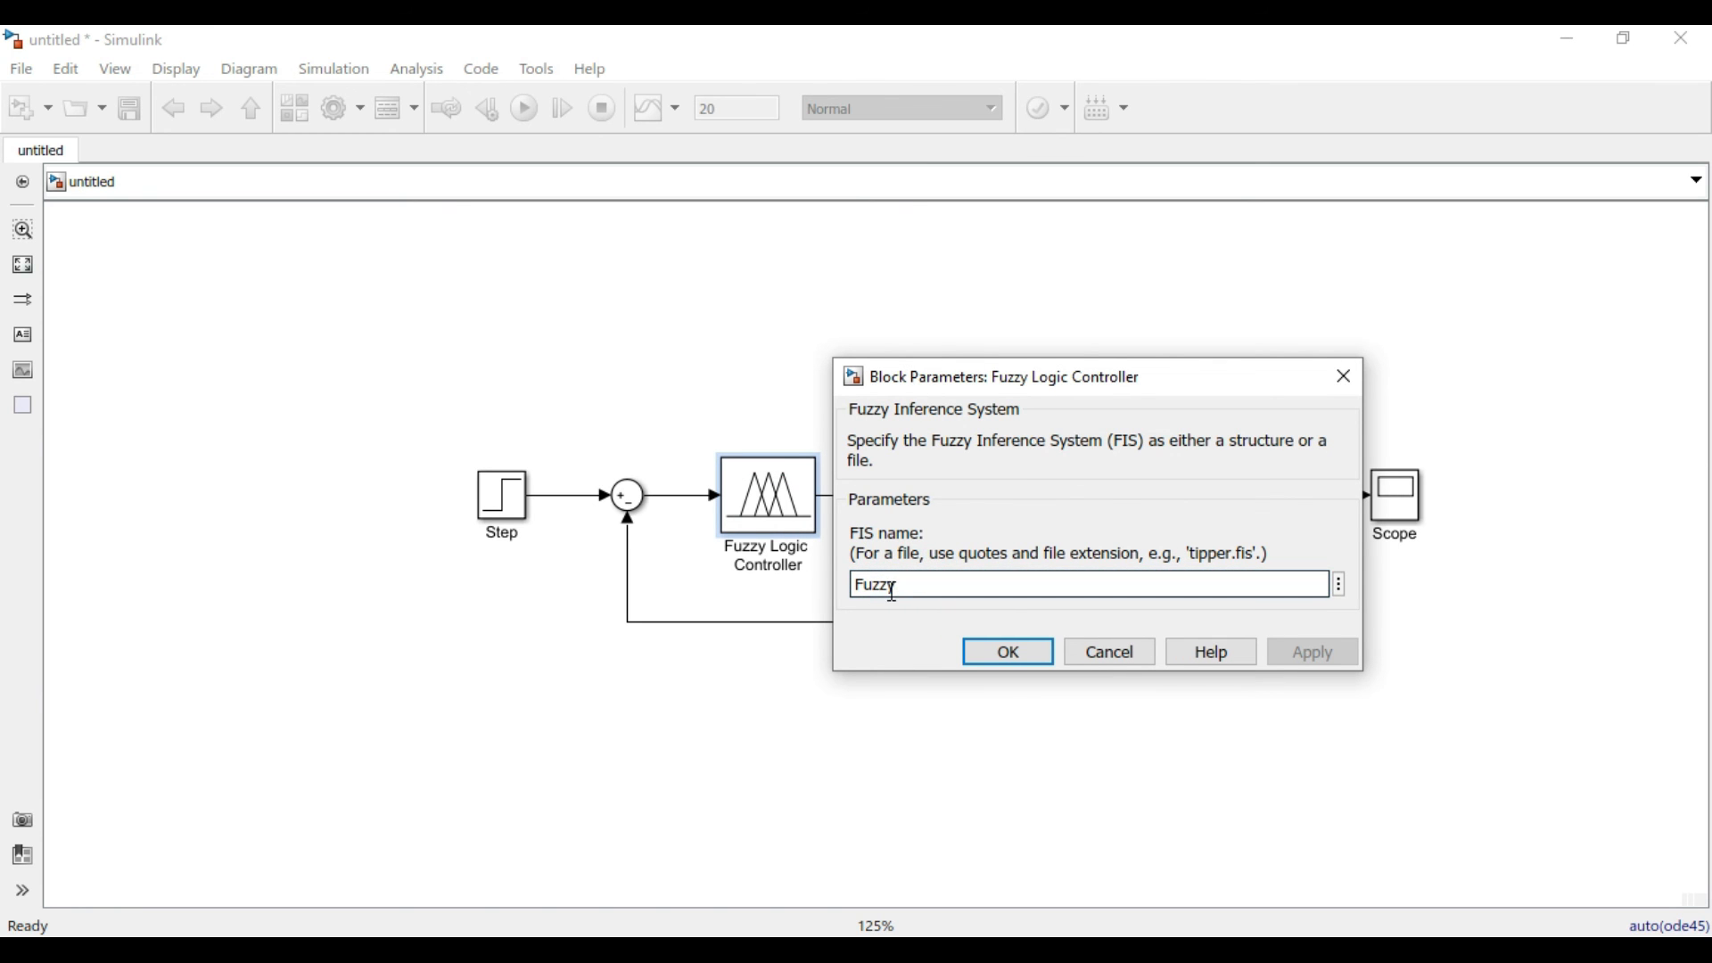
pyautogui.click(927, 584)
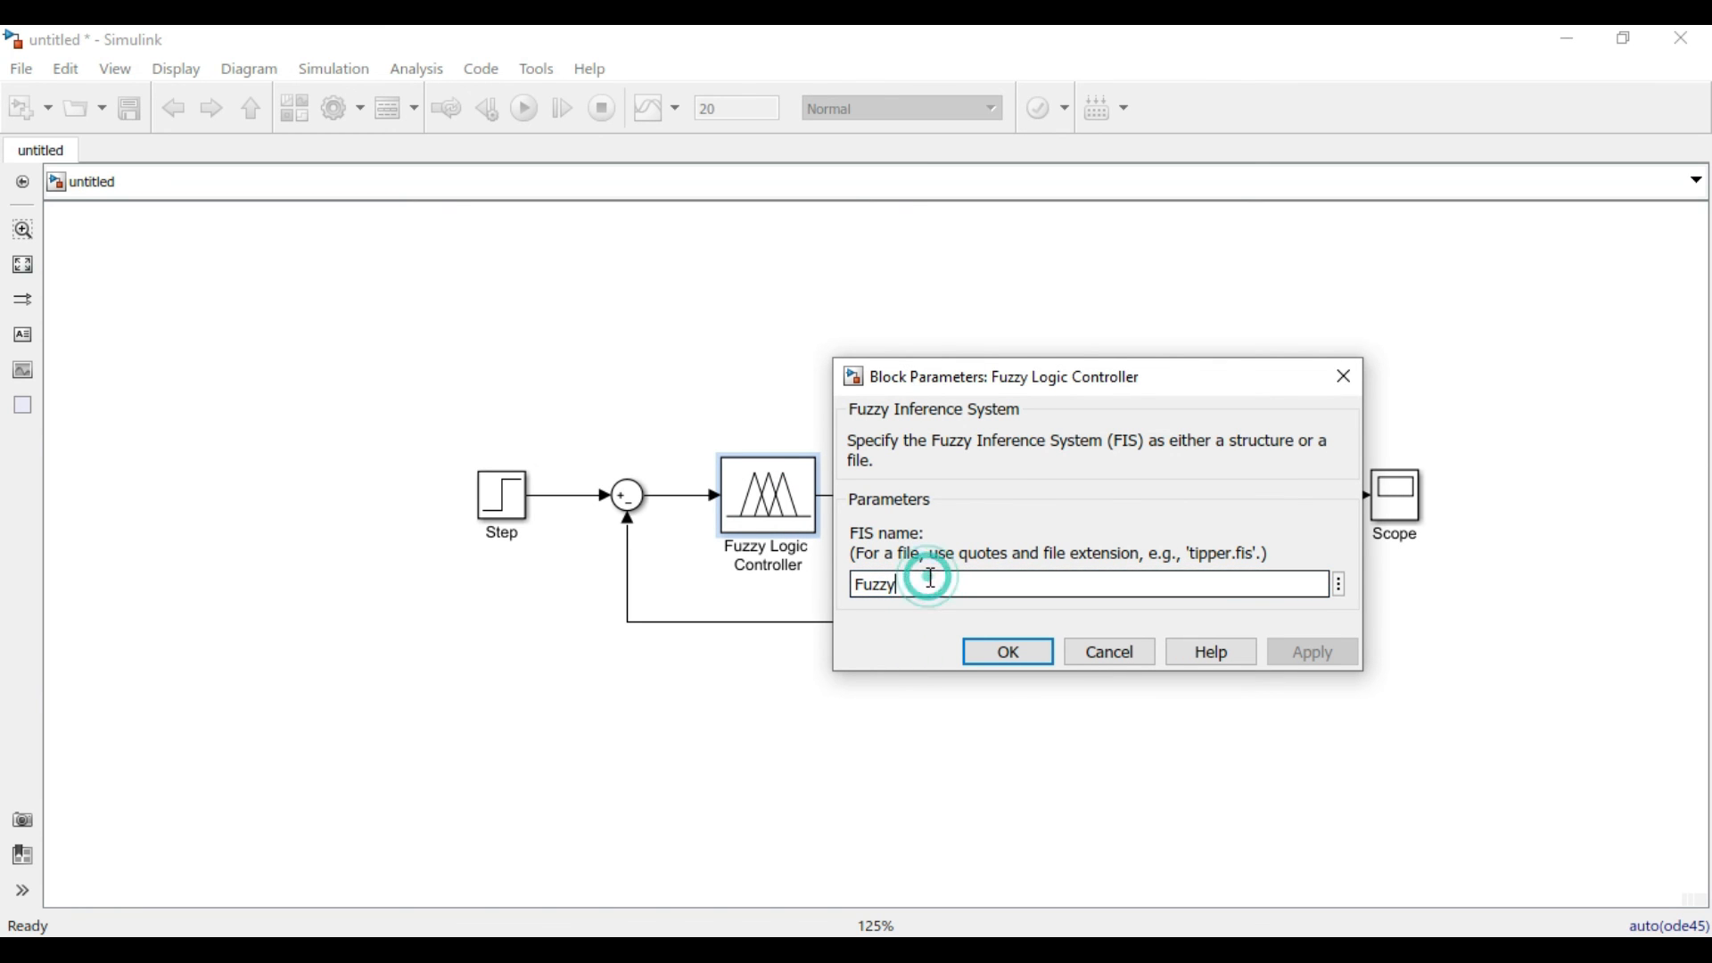
pyautogui.click(1012, 656)
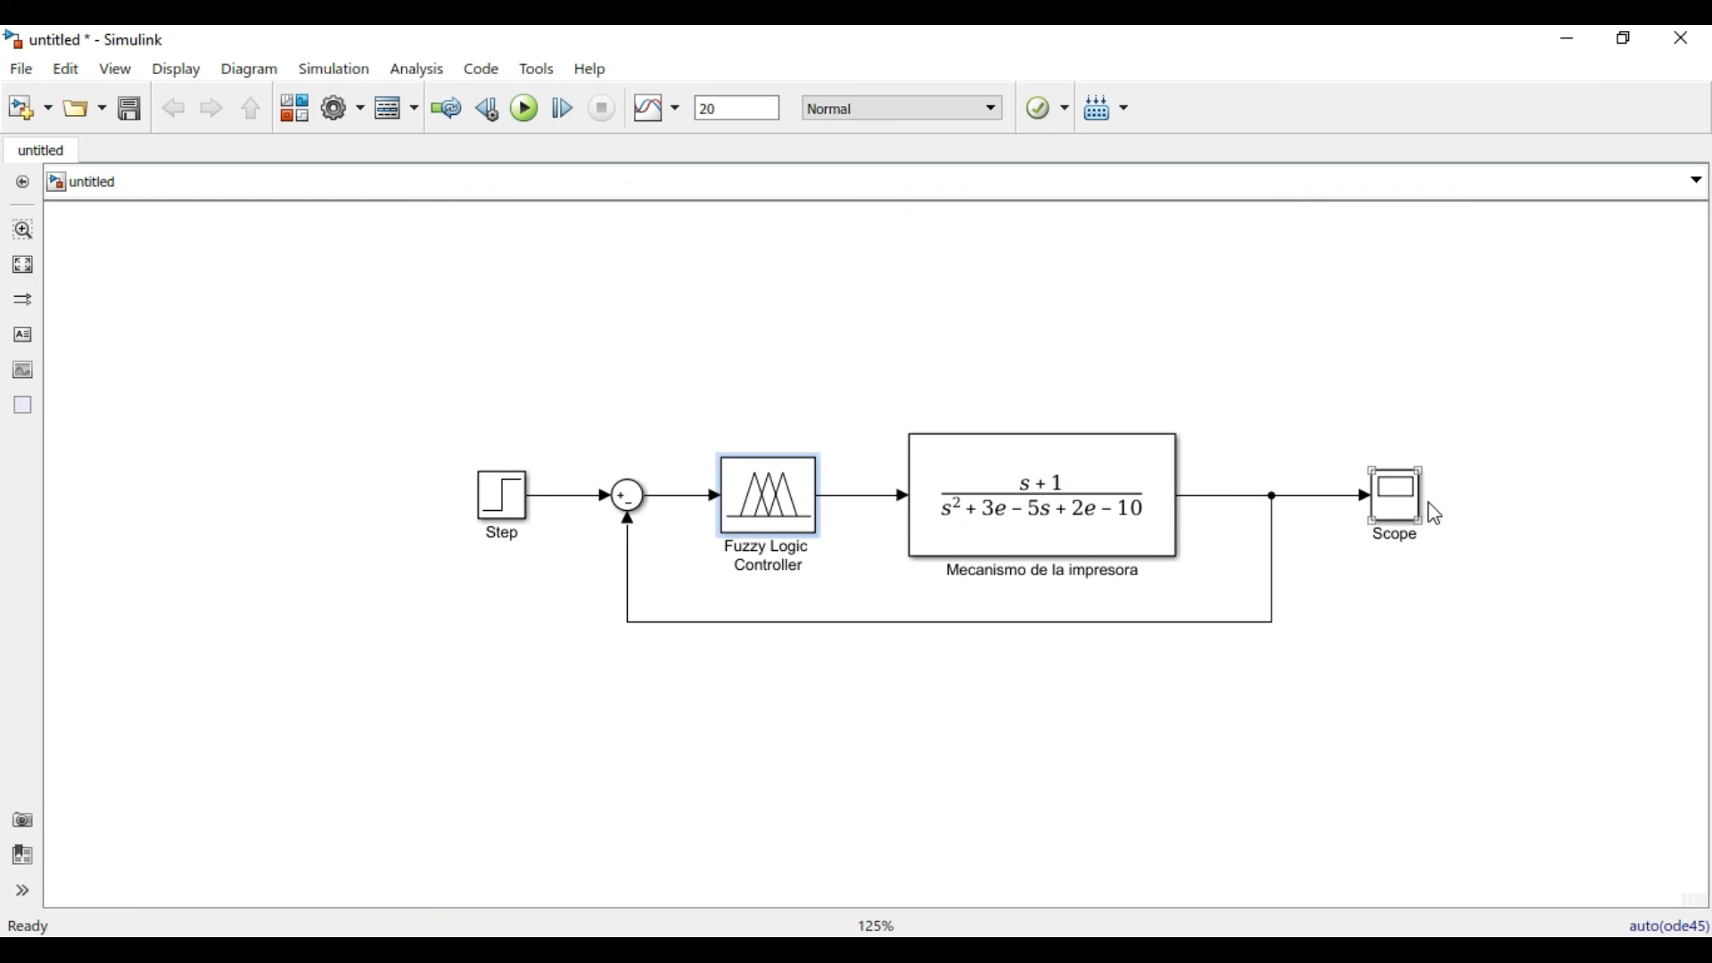
# Open the Scope, run the simulation to examine the closed-loop step response, and close the Scope.
pyautogui.doubleClick(1398, 504)
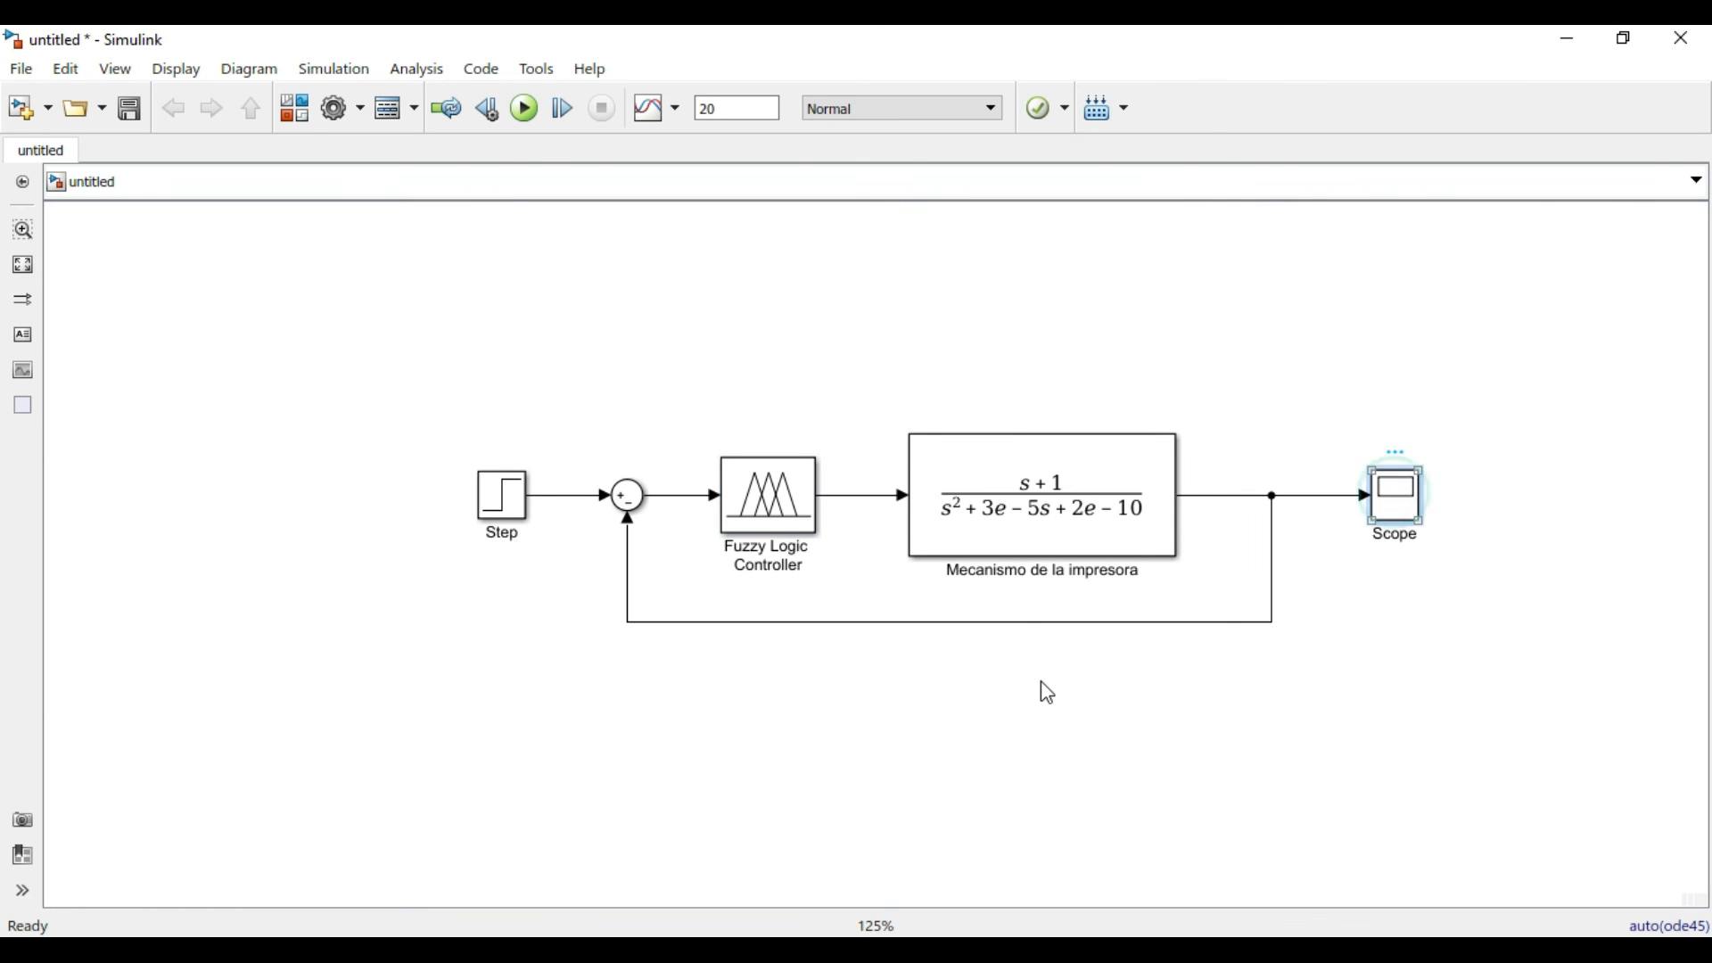
pyautogui.moveTo(758, 157); pyautogui.dragTo(750, 241)
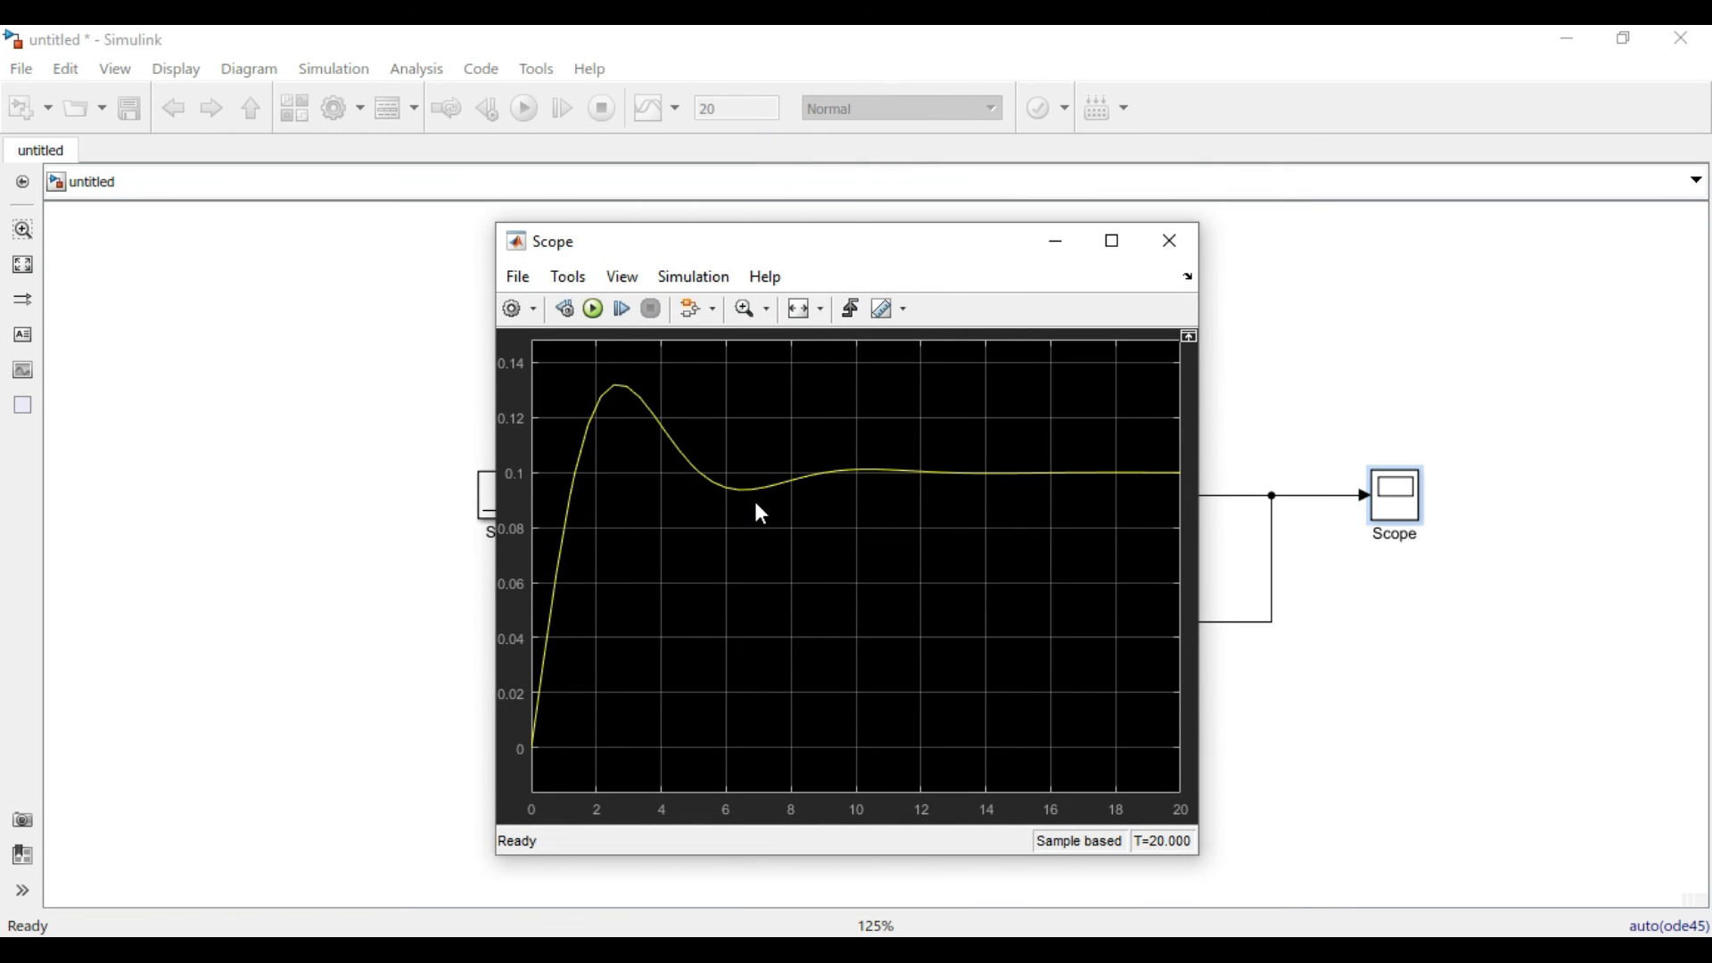
pyautogui.click(593, 309)
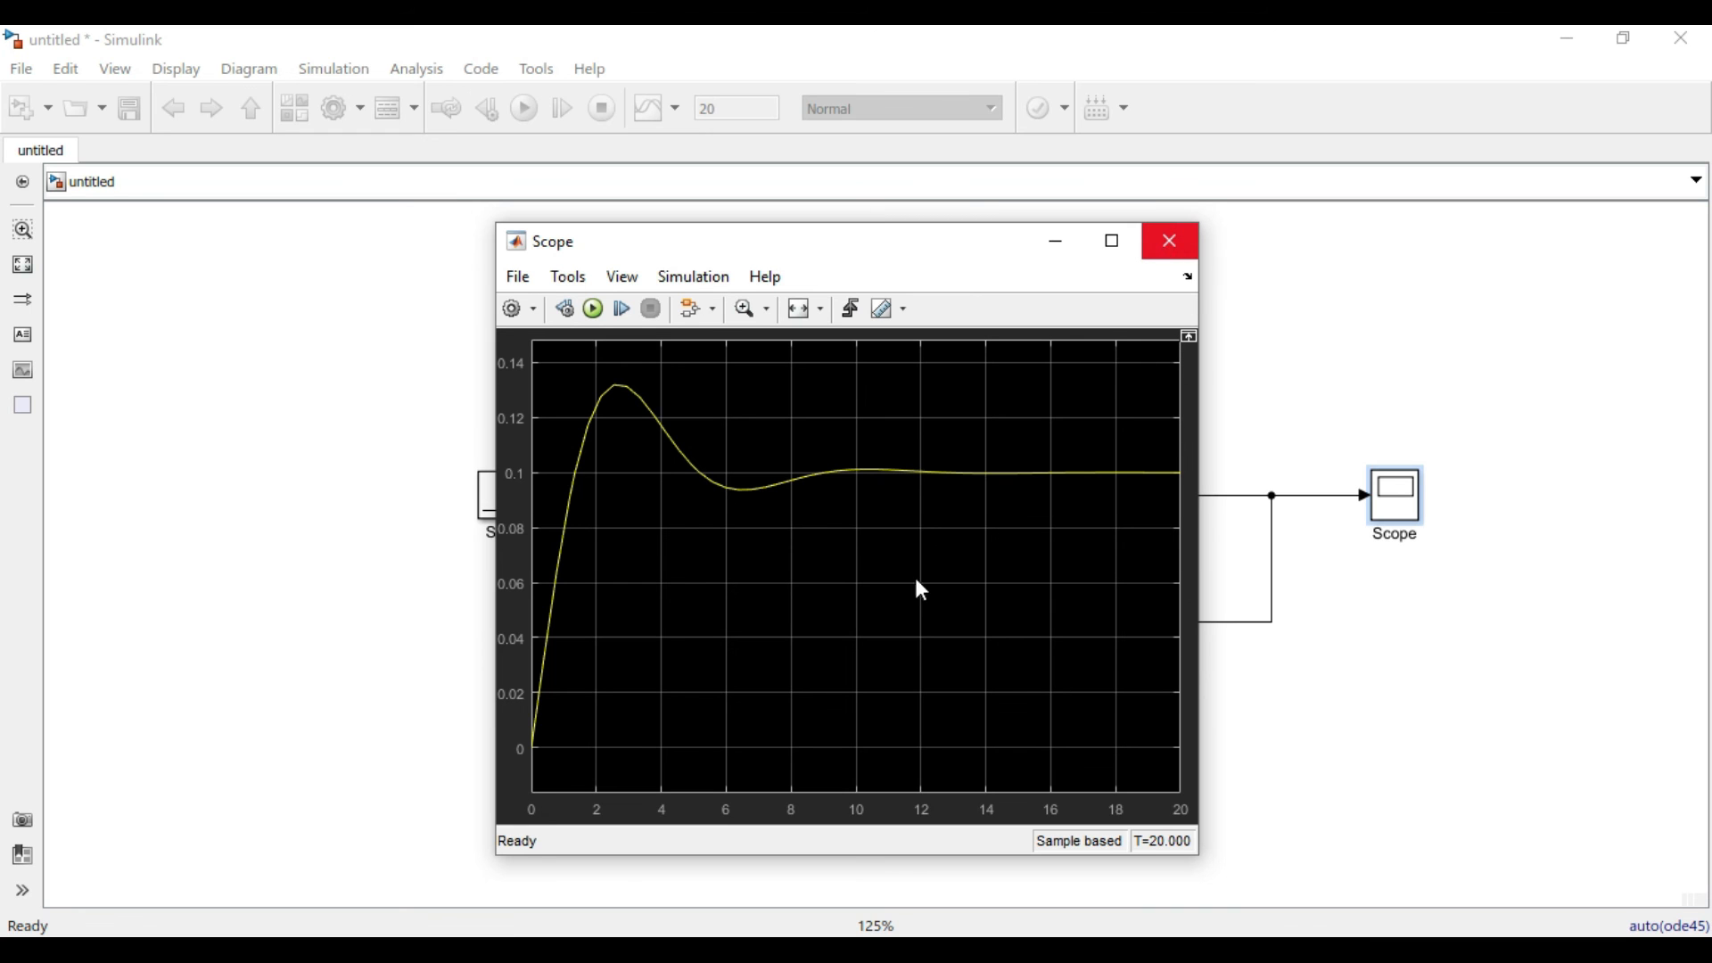
pyautogui.click(1170, 243)
pyautogui.moveTo(473, 340); pyautogui.dragTo(1571, 754)
pyautogui.click(1342, 769)
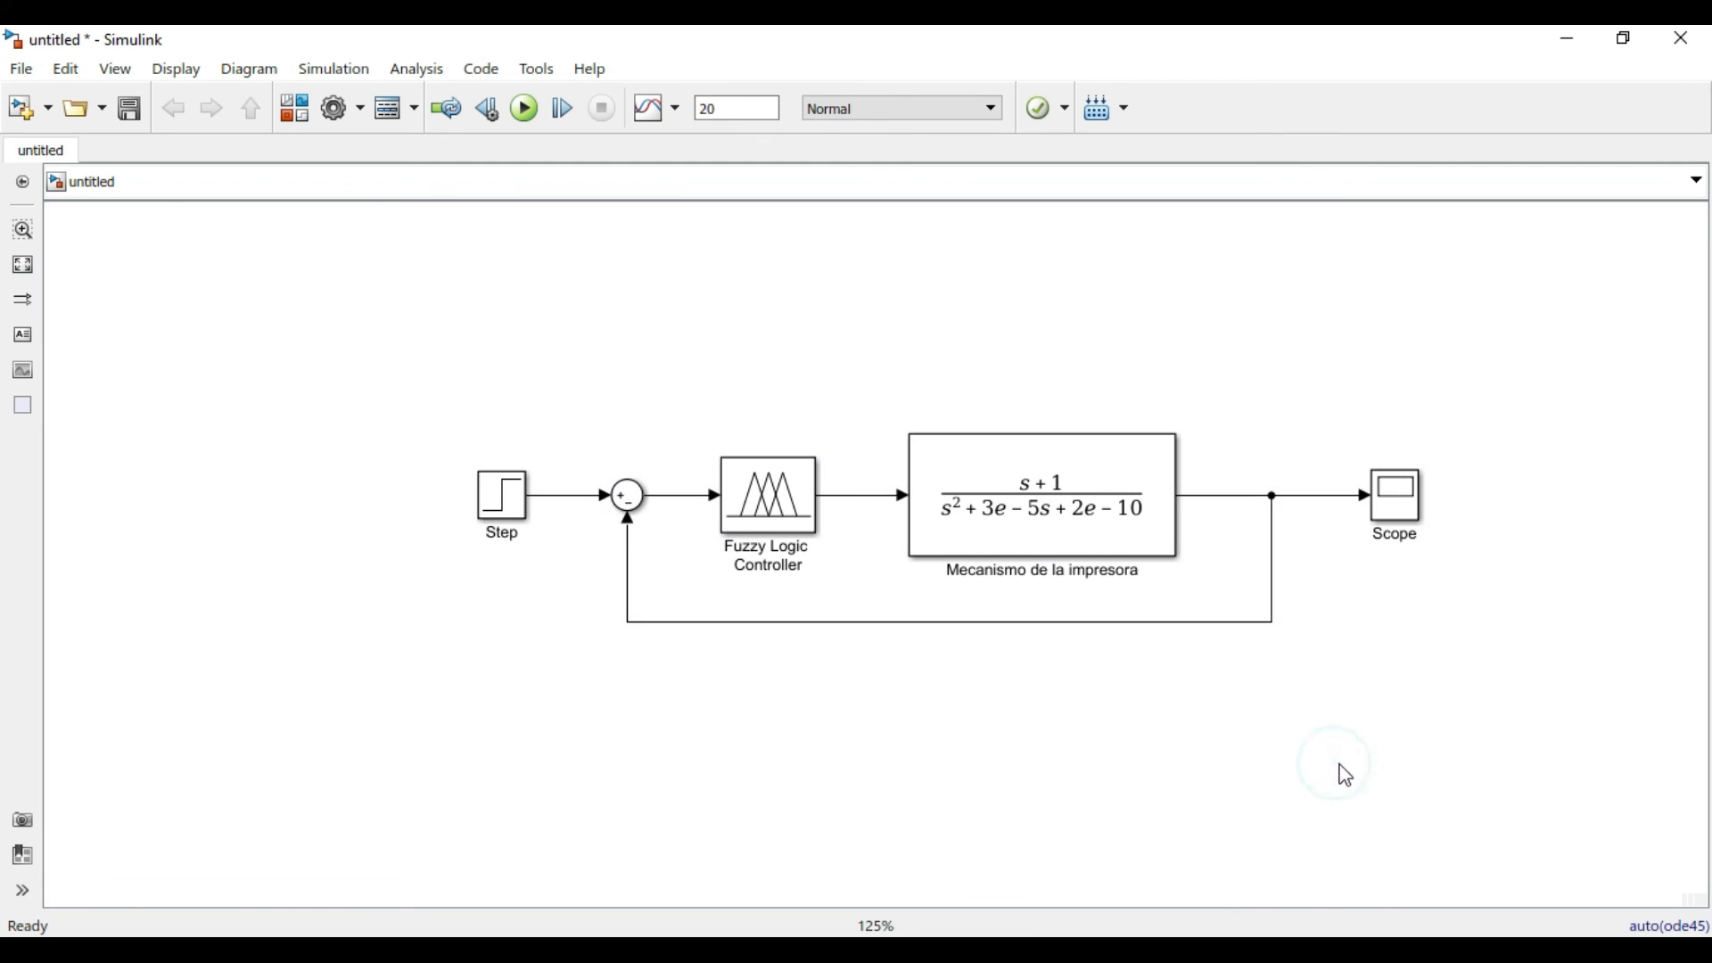